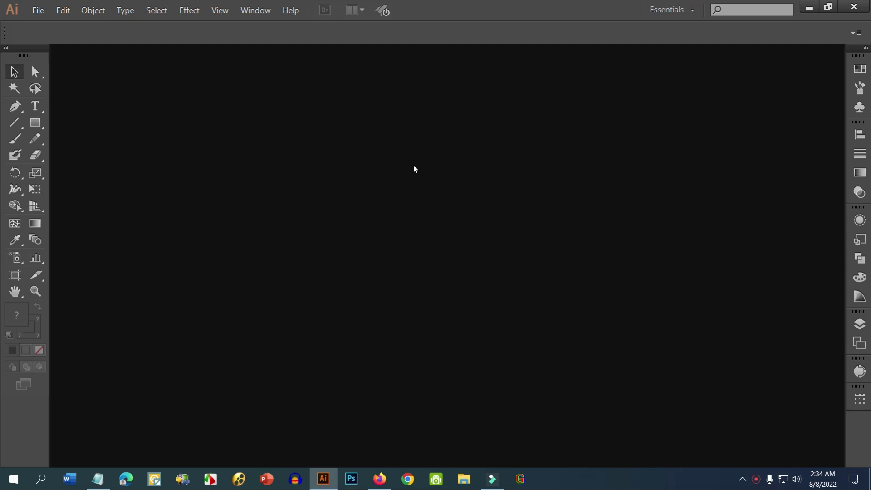
Start a new document with 1 artboard, 11 in wide by 14 in high, in RGB colour mode
{"action": "left_click", "coordinate": [36, 10]}
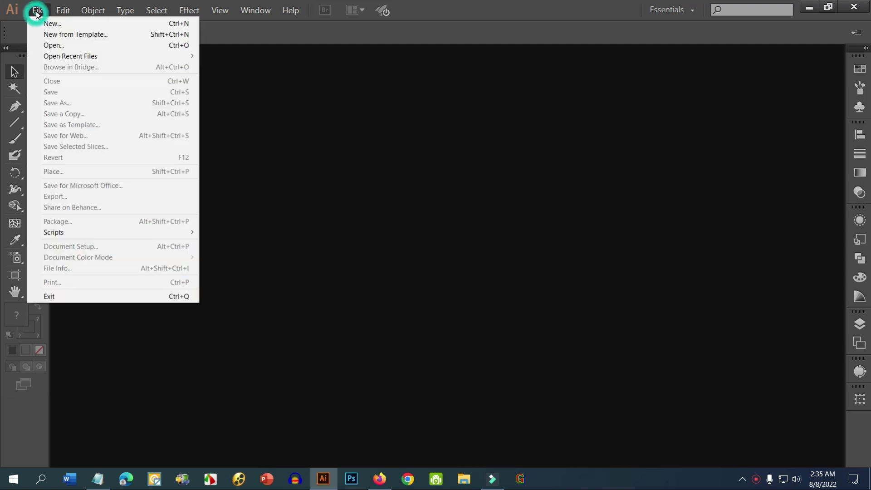
{"action": "left_click", "coordinate": [58, 23]}
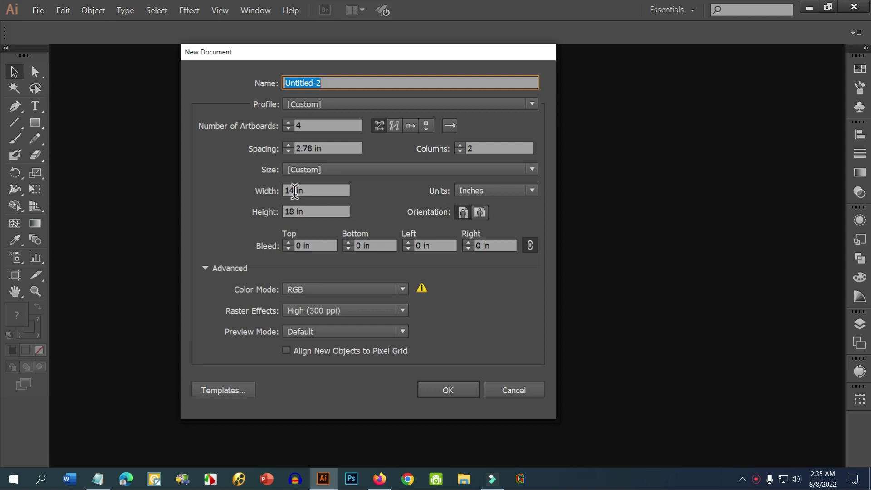
{"action": "double_click", "coordinate": [312, 119]}
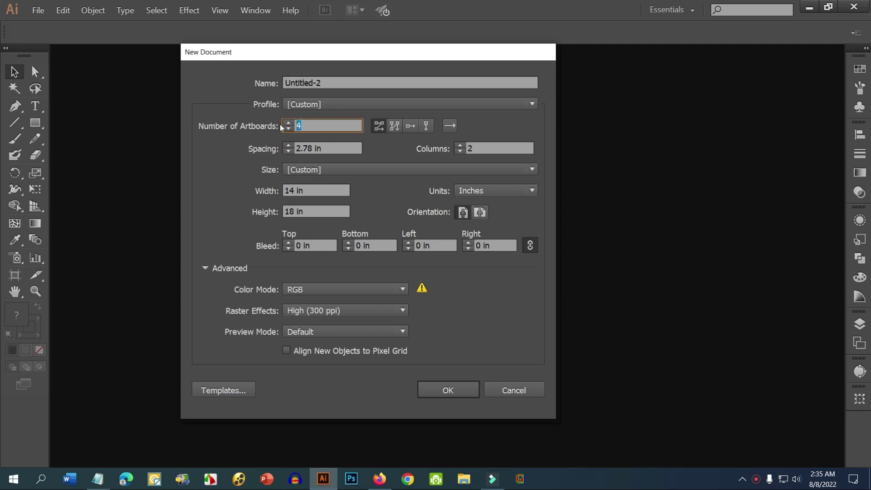
{"action": "type", "text": "1"}
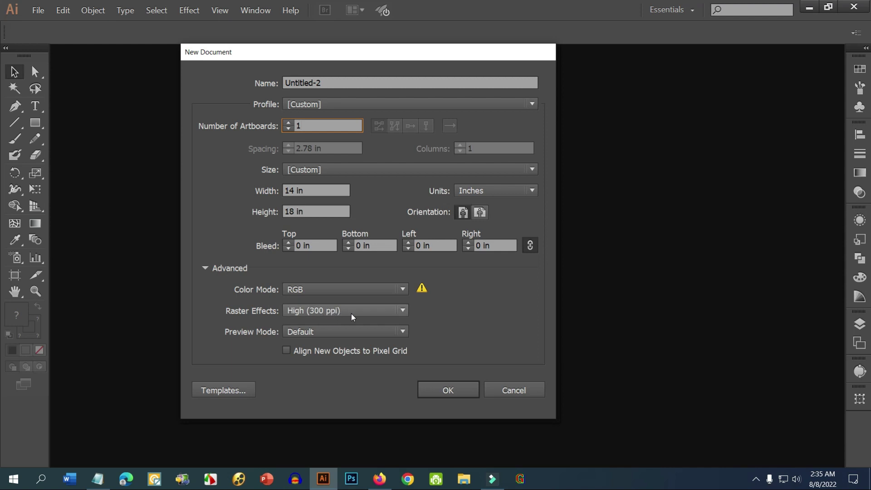
{"action": "left_click", "coordinate": [306, 290]}
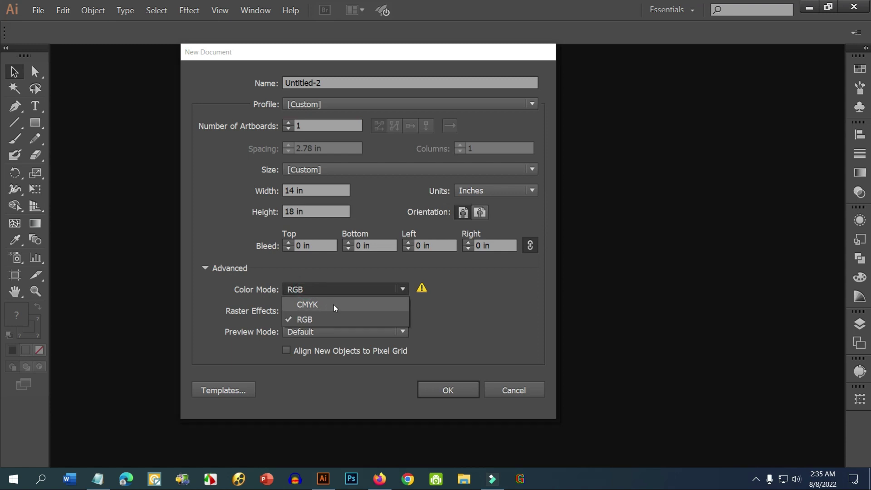
{"action": "left_click", "coordinate": [436, 313]}
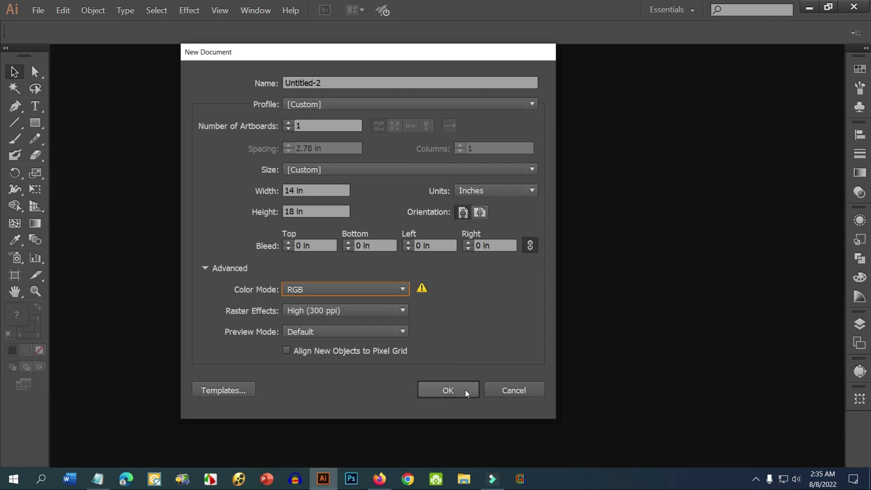
{"action": "double_click", "coordinate": [295, 190]}
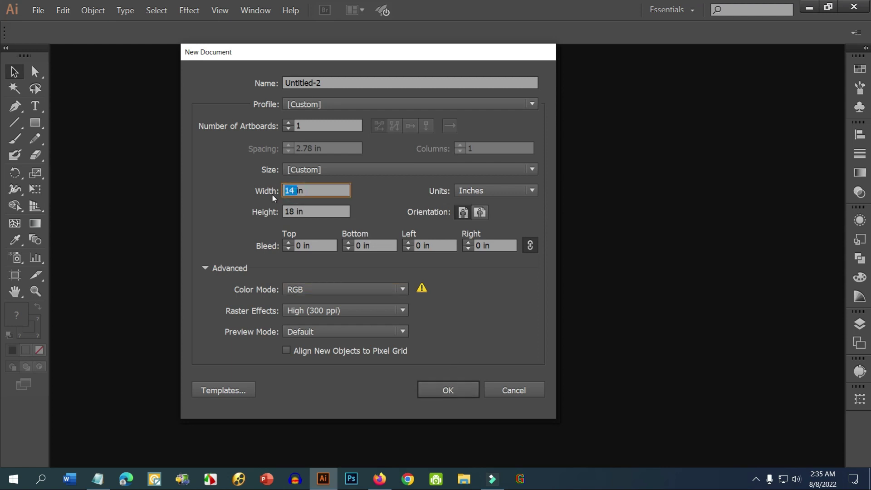
{"action": "type", "text": "1"}
{"action": "double_click", "coordinate": [290, 212]}
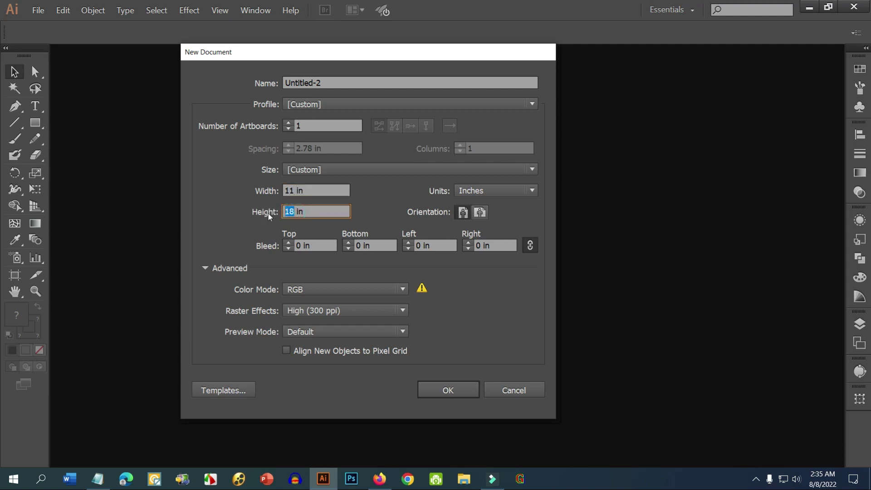
{"action": "type", "text": "14"}
{"action": "left_click", "coordinate": [447, 390]}
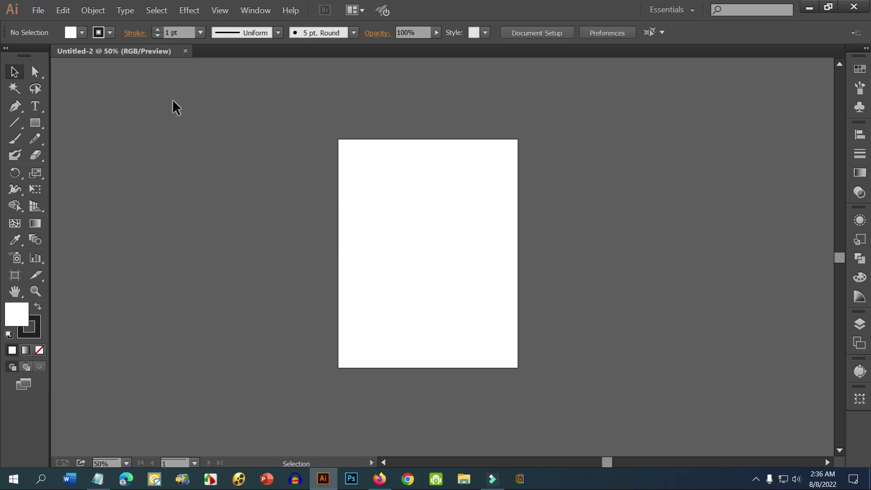
Start a text line on the upper middle of the artboard with a 72 pt font size
{"action": "left_click_drag", "start_coordinate": [548, 255], "coordinate": [527, 262]}
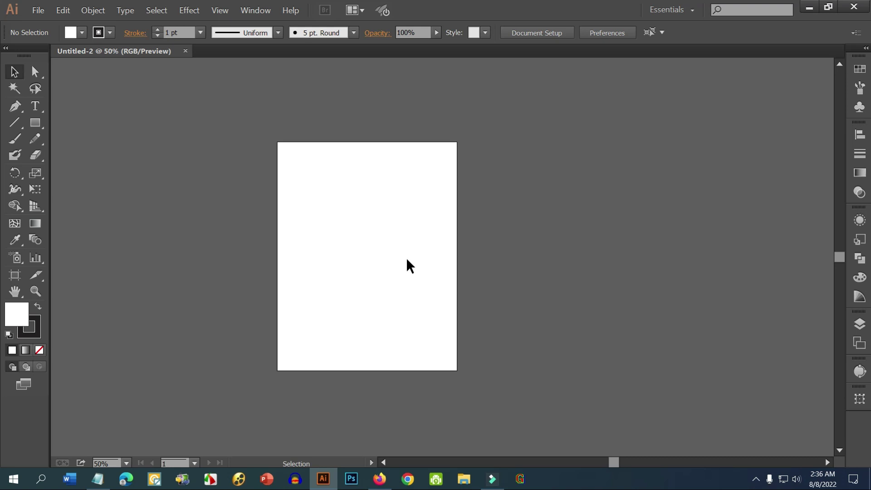
{"action": "left_click", "coordinate": [38, 111]}
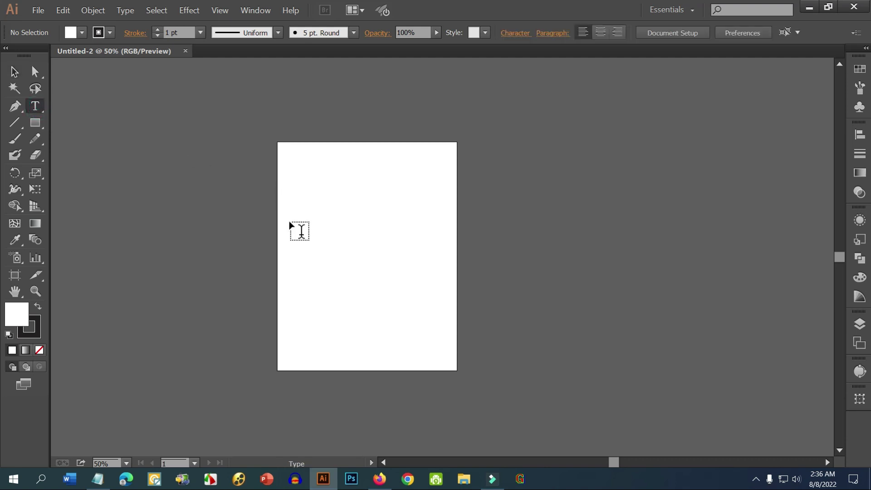
{"action": "scroll", "coordinate": [341, 232], "scroll_direction": "up", "scroll_amount": 2, "text": "alt"}
{"action": "left_click", "coordinate": [362, 222]}
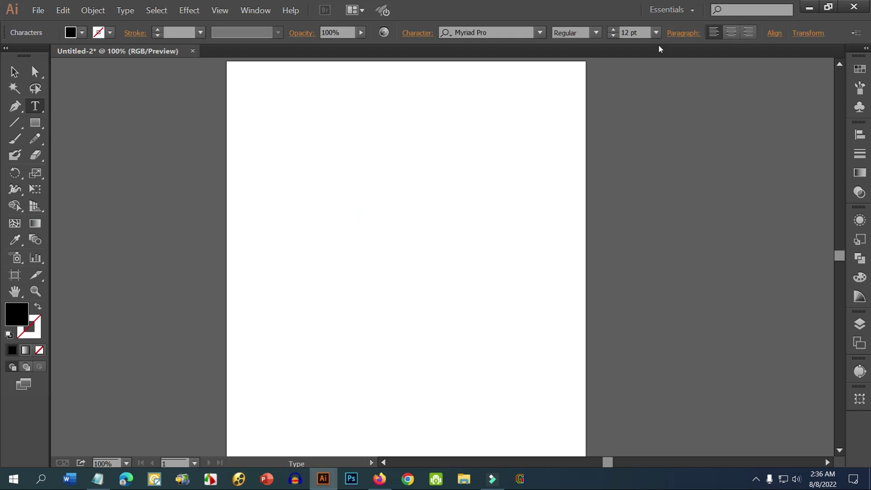
{"action": "left_click", "coordinate": [656, 32]}
{"action": "left_click", "coordinate": [673, 276]}
Type LOVE, fixing stray characters, and select all of it
{"action": "key", "text": "BackSpace"}
{"action": "type", "text": "O"}
{"action": "key", "text": "BackSpace"}
{"action": "type", "text": "LOVE"}
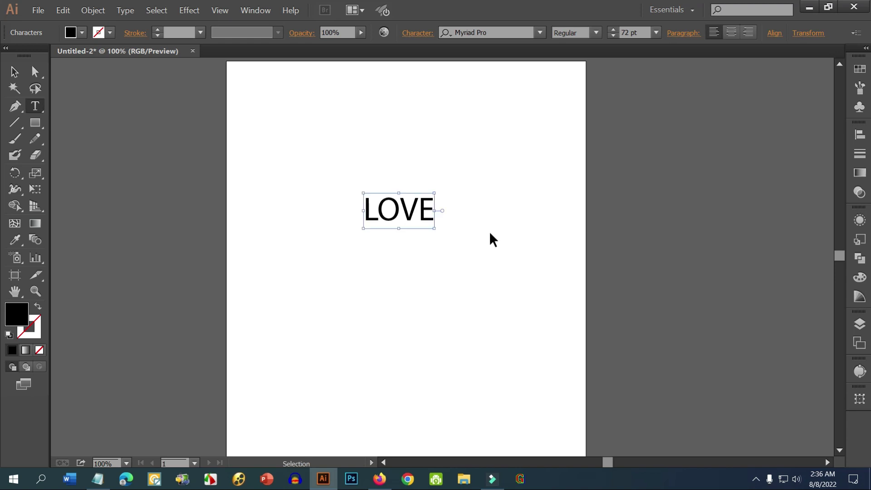
{"action": "key", "text": "ctrl+a"}
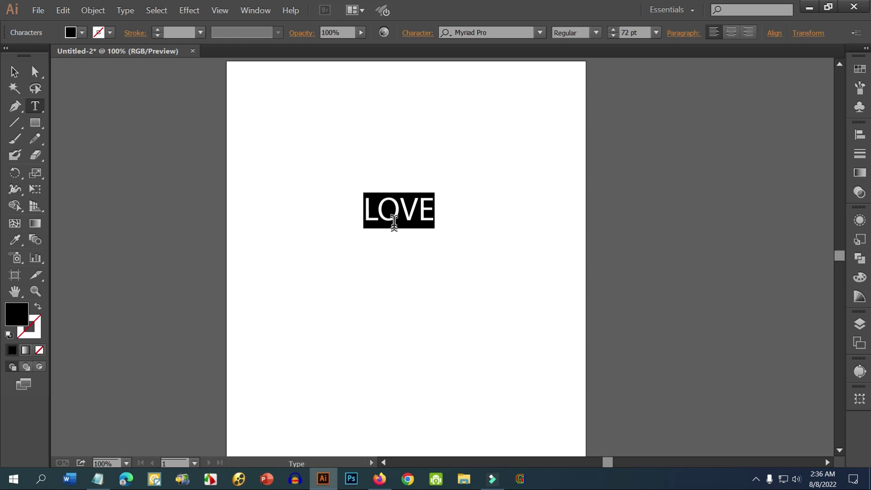
Select the word LOVE and set its font family to Melca by searching 'me'
{"action": "left_click", "coordinate": [399, 214]}
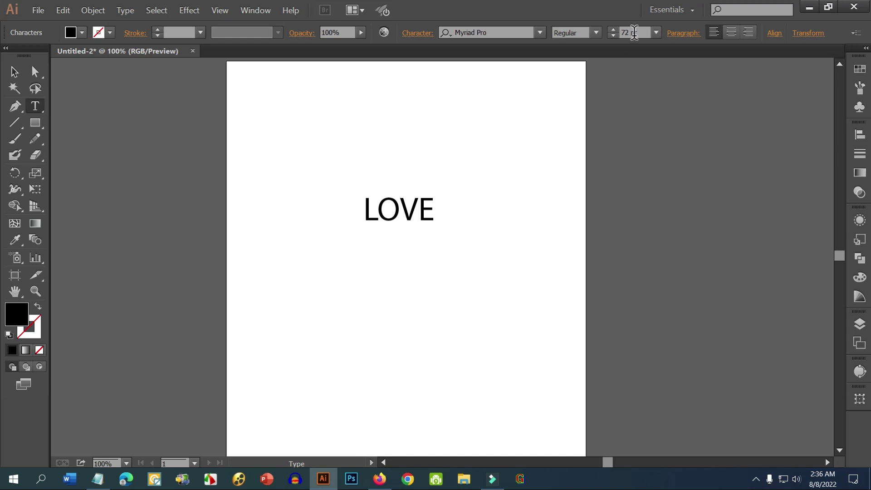
{"action": "left_click_drag", "start_coordinate": [443, 210], "coordinate": [339, 207]}
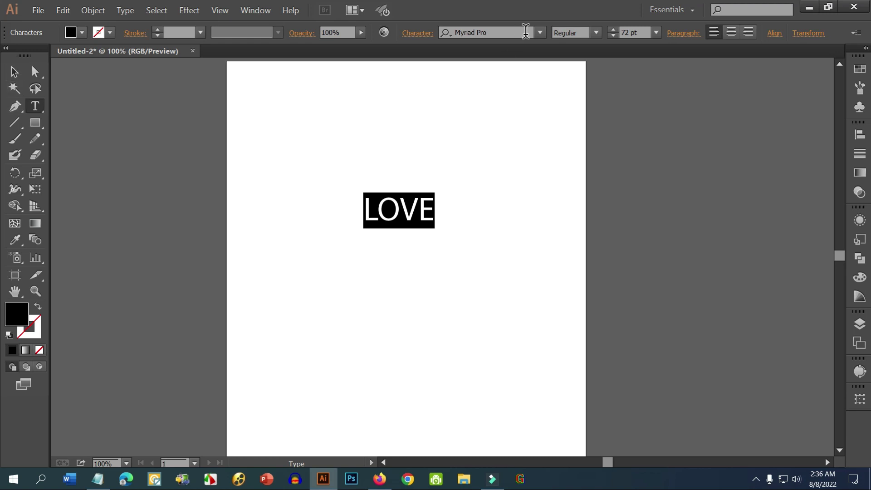
{"action": "left_click", "coordinate": [542, 32]}
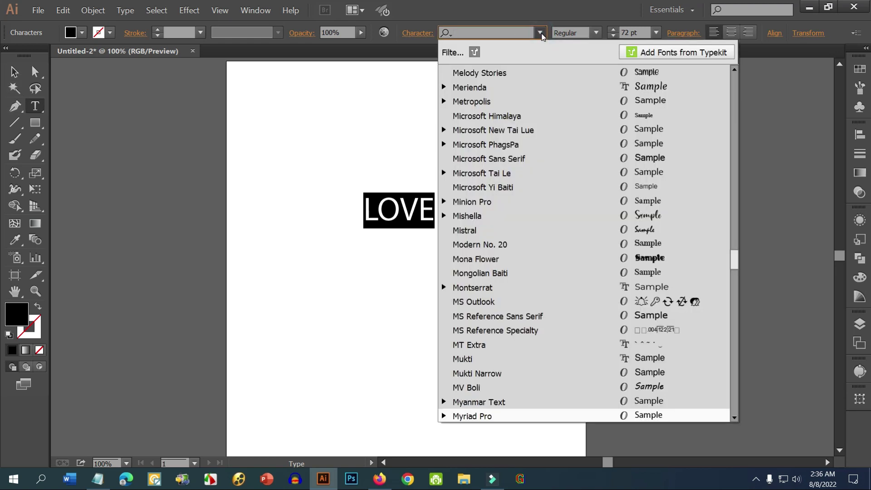
{"action": "left_click", "coordinate": [472, 26]}
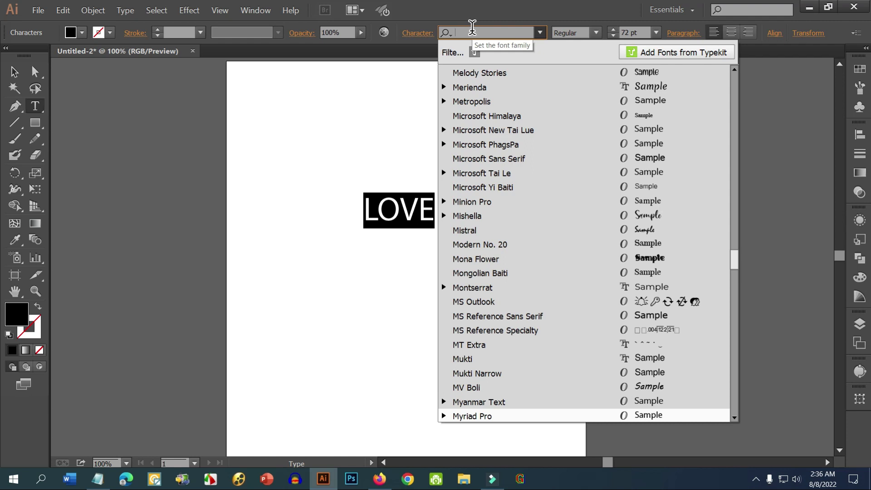
{"action": "type", "text": "me"}
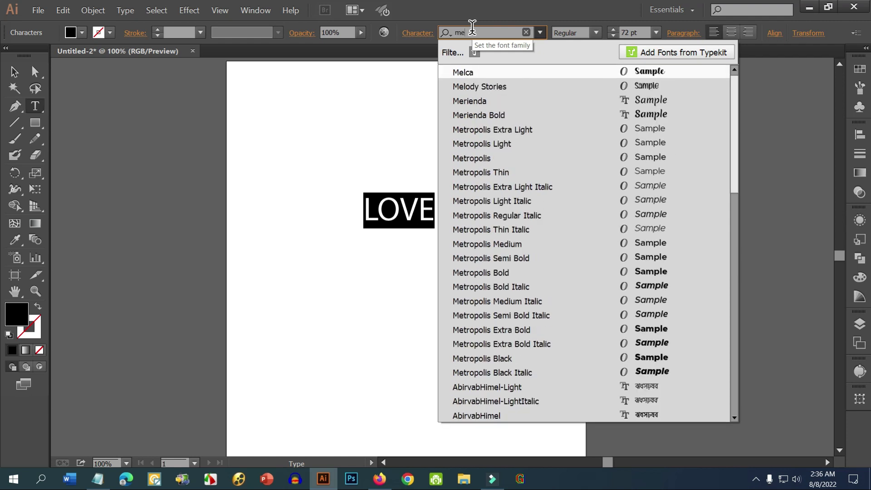
{"action": "left_click", "coordinate": [476, 74]}
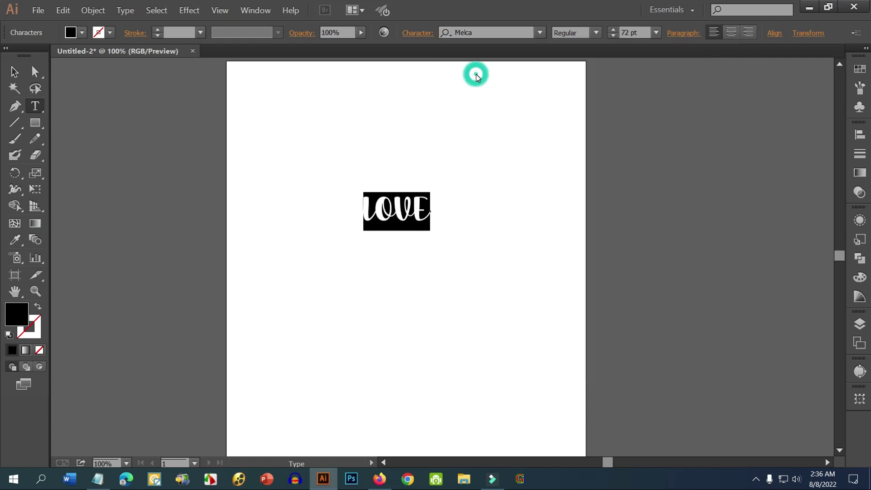
{"action": "left_click", "coordinate": [14, 71]}
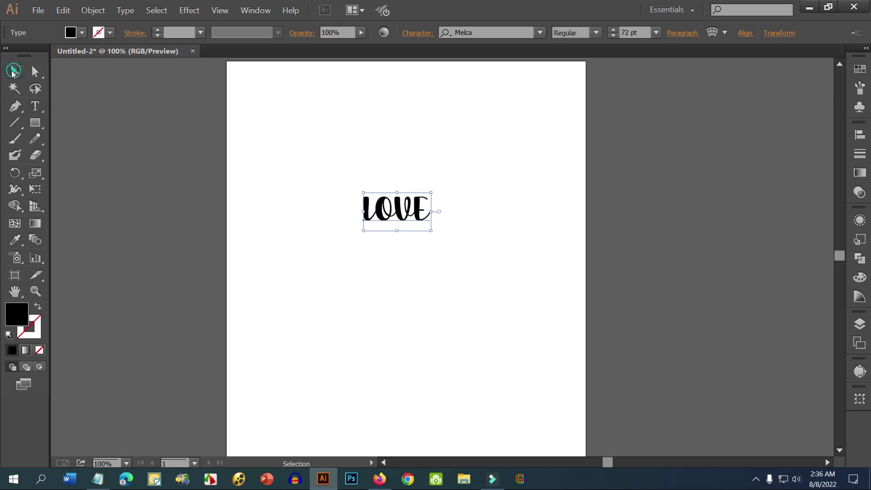
Enlarge the LOVE text to about 240 pt by dragging its corner handle
{"action": "left_click", "coordinate": [336, 224]}
{"action": "scroll", "coordinate": [410, 247], "scroll_direction": "up", "scroll_amount": 1}
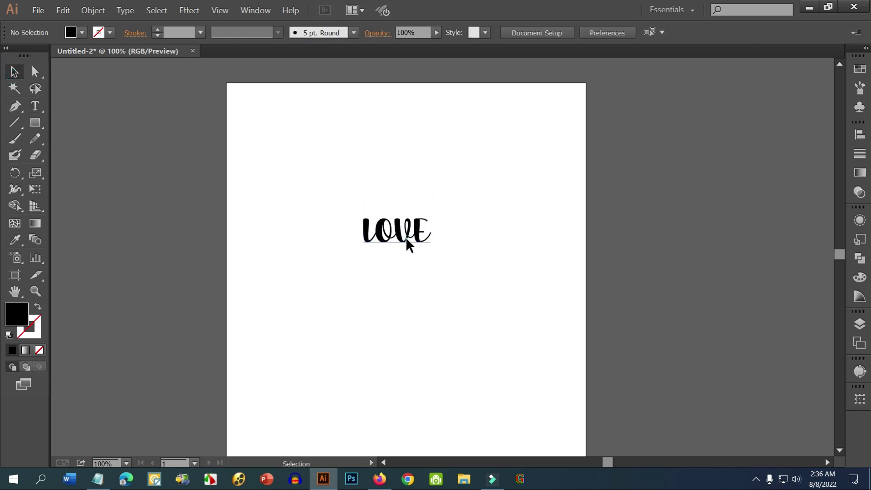
{"action": "left_click", "coordinate": [408, 244]}
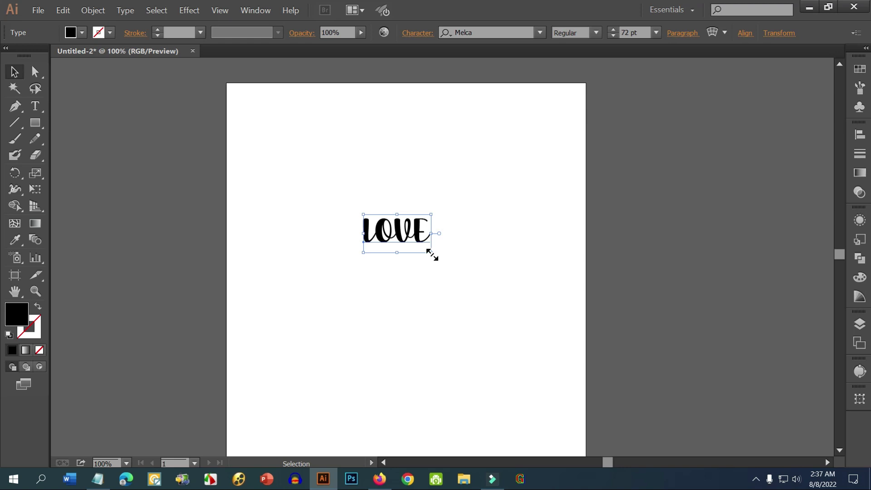
{"action": "left_click_drag", "start_coordinate": [432, 251], "coordinate": [484, 348]}
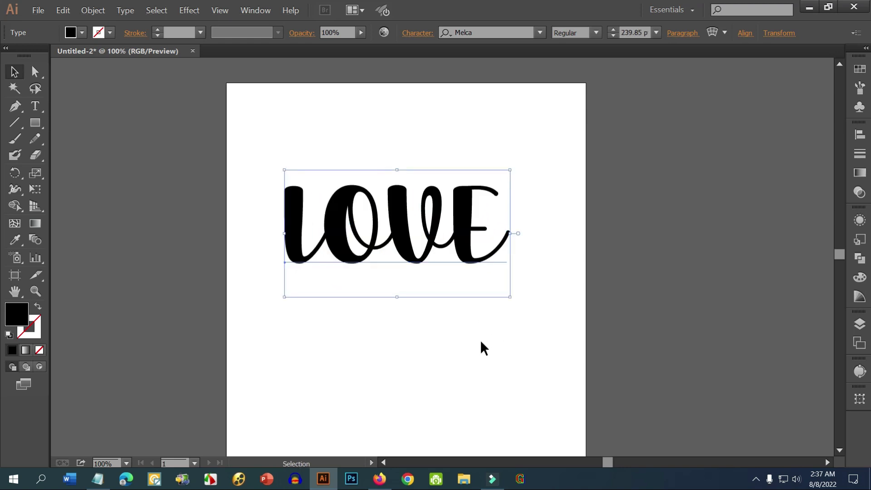
{"action": "left_click", "coordinate": [484, 347]}
Move LOVE lower and slightly right to centre it on the artboard
{"action": "mouse_move", "coordinate": [443, 251]}
{"action": "left_mouse_down"}
{"action": "mouse_move", "coordinate": [466, 254]}
{"action": "mouse_move", "coordinate": [457, 260]}
{"action": "left_mouse_up"}
{"action": "scroll", "coordinate": [407, 236], "scroll_direction": "down", "scroll_amount": 2}
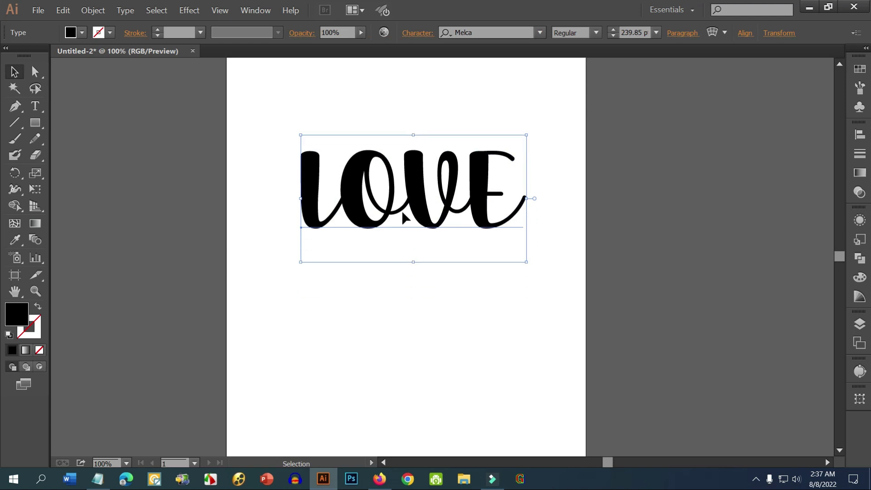
{"action": "left_click_drag", "start_coordinate": [414, 194], "coordinate": [408, 224]}
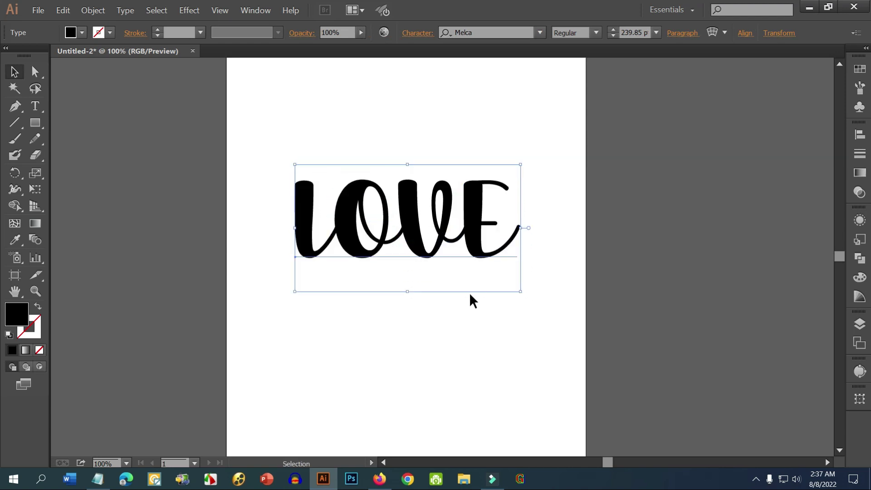
{"action": "left_click", "coordinate": [467, 316]}
{"action": "left_click_drag", "start_coordinate": [467, 317], "coordinate": [463, 344]}
{"action": "left_click_drag", "start_coordinate": [432, 295], "coordinate": [441, 298]}
{"action": "left_click", "coordinate": [459, 362]}
{"action": "left_click_drag", "start_coordinate": [486, 363], "coordinate": [481, 336]}
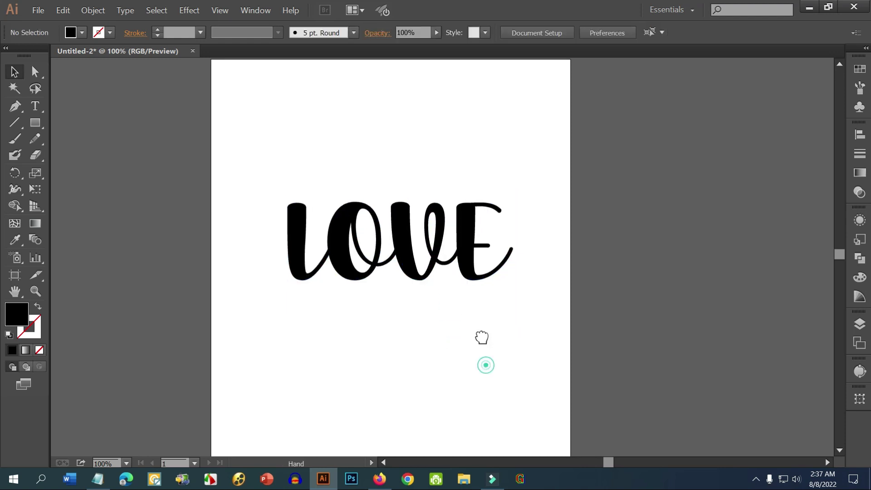
Rotate LOVE about 5° to rise rightward and enlarge it to about 250 pt
{"action": "left_click", "coordinate": [460, 275]}
{"action": "left_click_drag", "start_coordinate": [517, 312], "coordinate": [511, 284]}
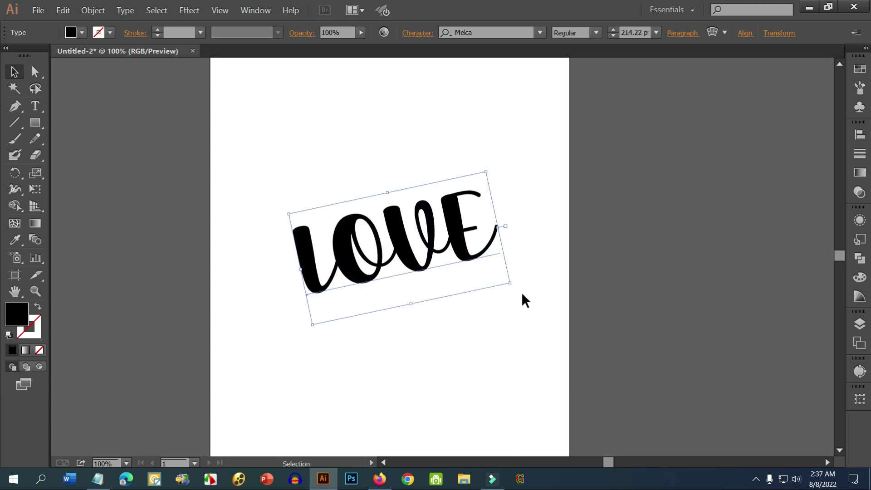
{"action": "left_click", "coordinate": [524, 299]}
{"action": "scroll", "coordinate": [463, 318], "scroll_direction": "up", "scroll_amount": 1}
{"action": "left_click", "coordinate": [431, 291]}
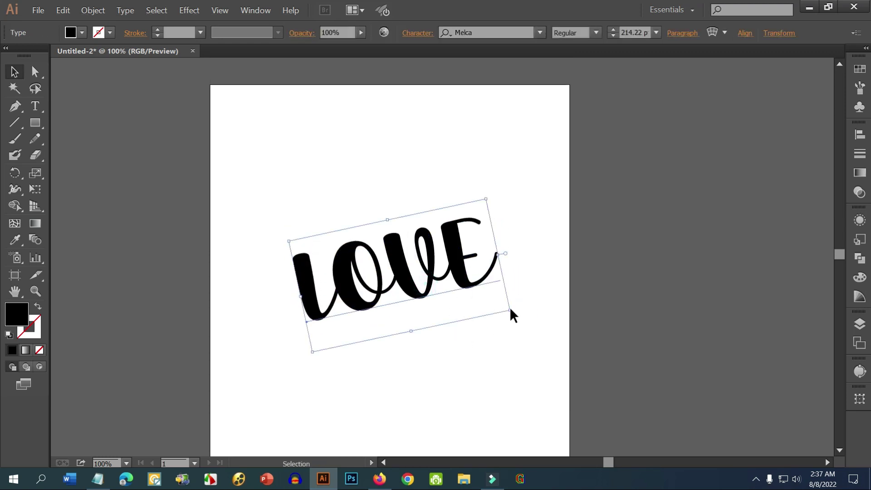
{"action": "left_click_drag", "start_coordinate": [513, 313], "coordinate": [513, 313]}
{"action": "left_click_drag", "start_coordinate": [574, 353], "coordinate": [504, 309]}
{"action": "left_click", "coordinate": [513, 323]}
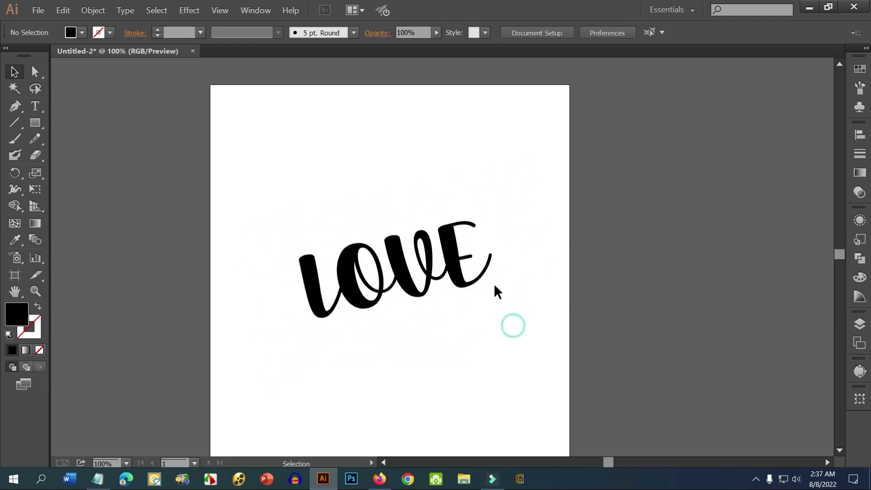
{"action": "scroll", "coordinate": [405, 178], "scroll_direction": "up", "scroll_amount": 3}
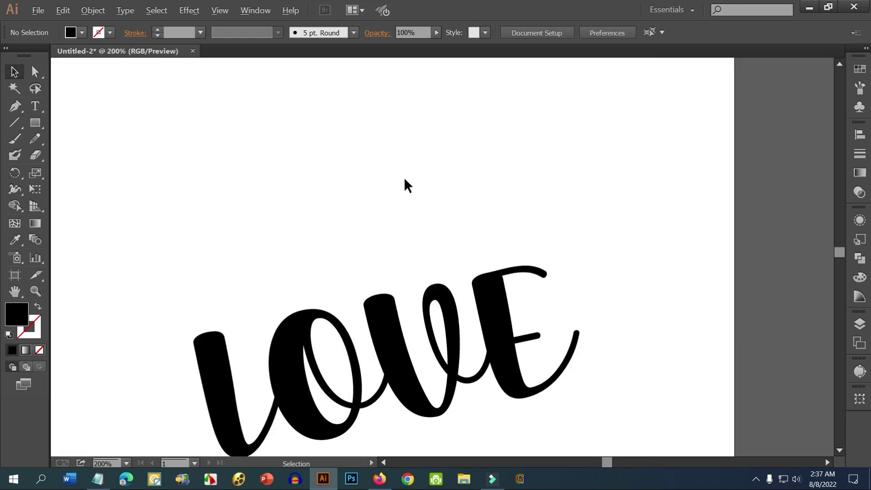
{"action": "scroll", "coordinate": [410, 187], "scroll_direction": "down", "scroll_amount": 4}
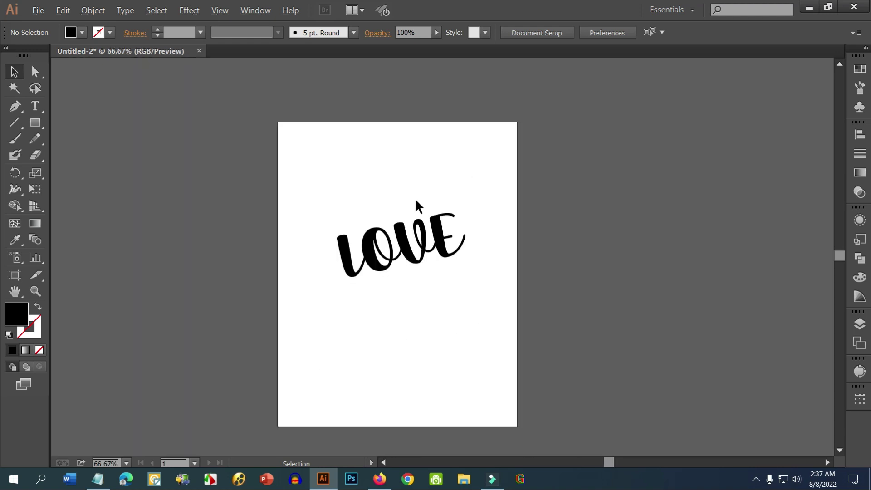
{"action": "scroll", "coordinate": [415, 201], "scroll_direction": "up", "scroll_amount": 1}
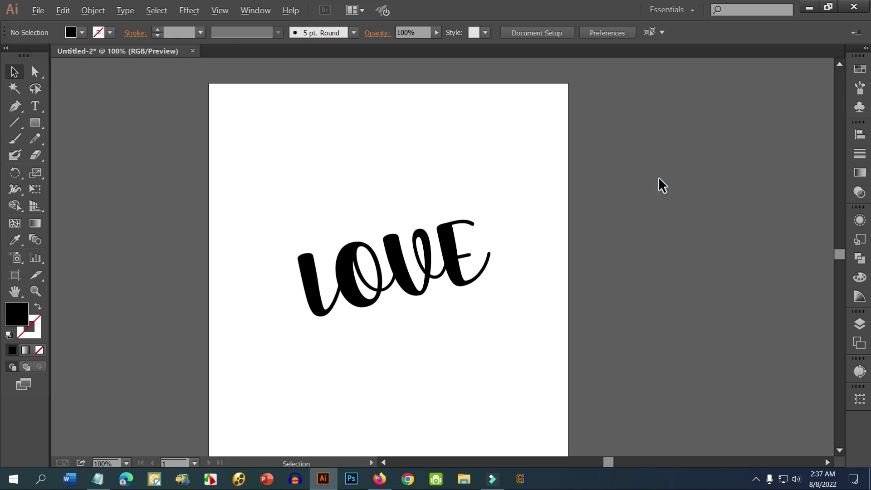
{"action": "scroll", "coordinate": [659, 177], "scroll_direction": "up", "scroll_amount": 2}
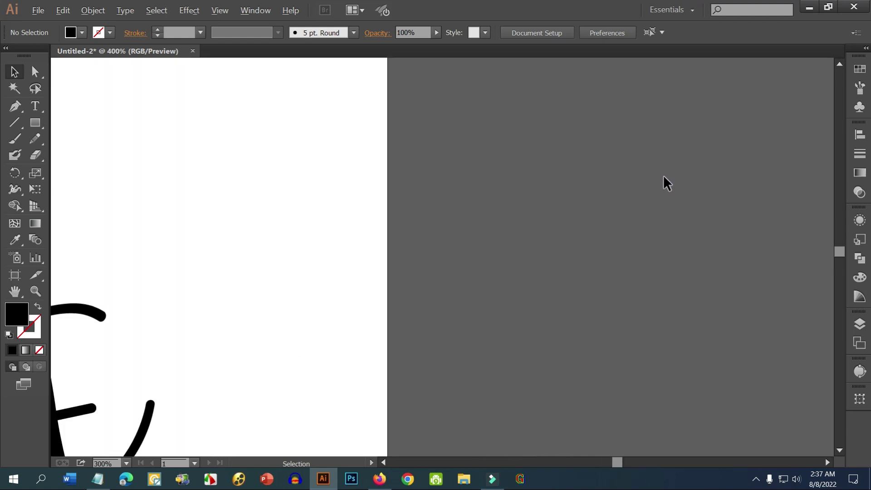
{"action": "scroll", "coordinate": [661, 172], "scroll_direction": "up", "scroll_amount": 1}
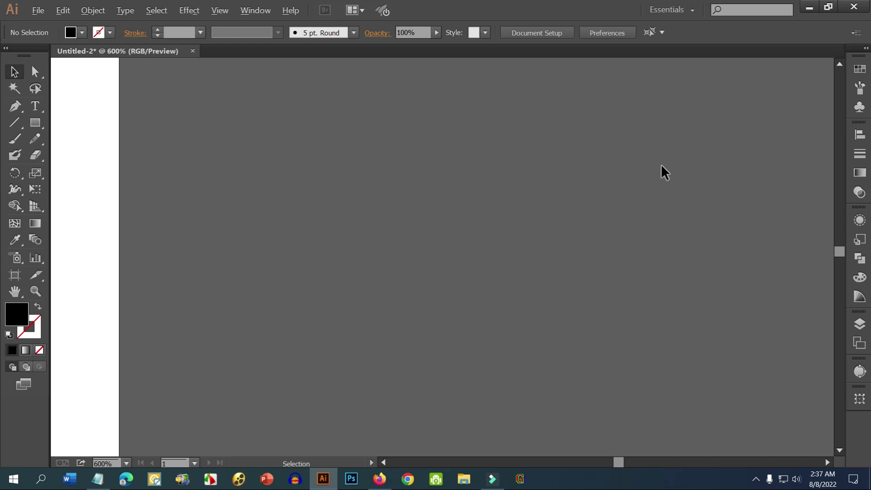
{"action": "scroll", "coordinate": [664, 168], "scroll_direction": "down", "scroll_amount": 3}
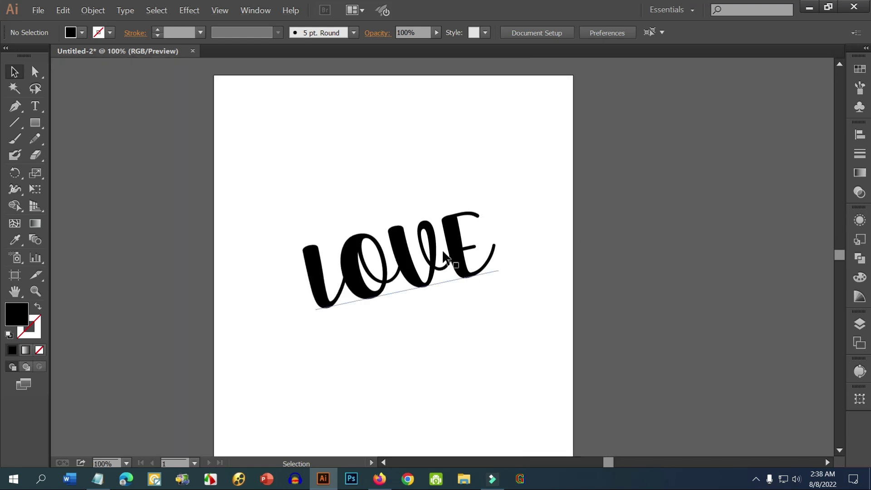
{"action": "scroll", "coordinate": [508, 238], "scroll_direction": "down", "scroll_amount": 1}
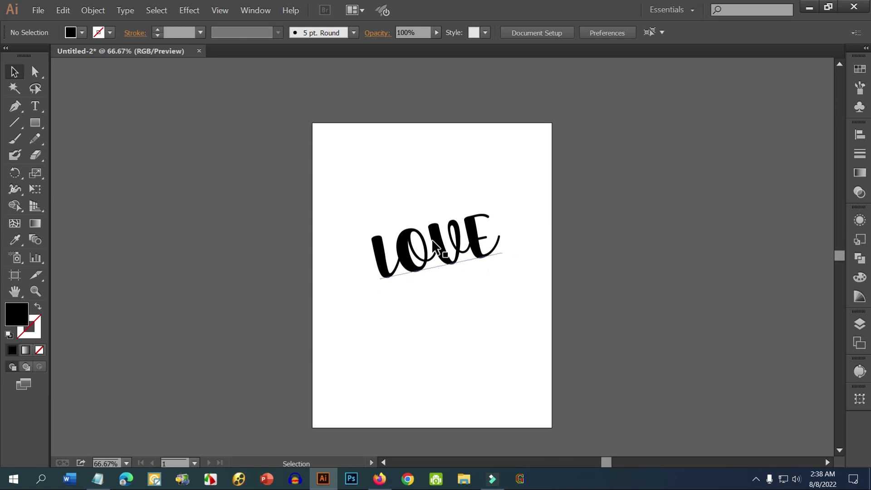
{"action": "scroll", "coordinate": [434, 246], "scroll_direction": "up", "scroll_amount": 2}
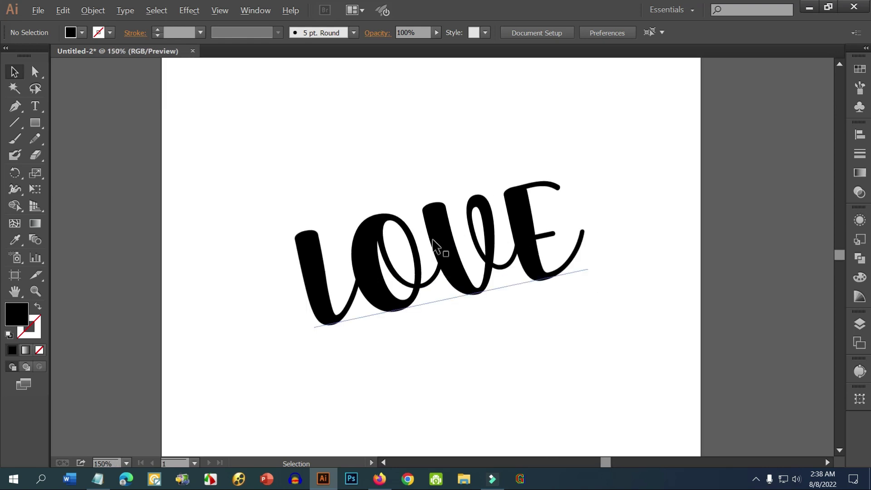
{"action": "scroll", "coordinate": [433, 245], "scroll_direction": "up", "scroll_amount": 1}
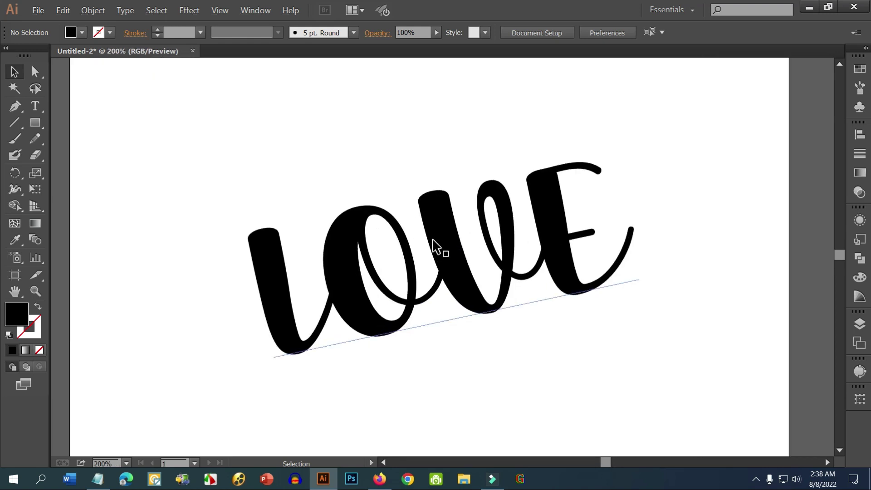
{"action": "scroll", "coordinate": [435, 245], "scroll_direction": "down", "scroll_amount": 2}
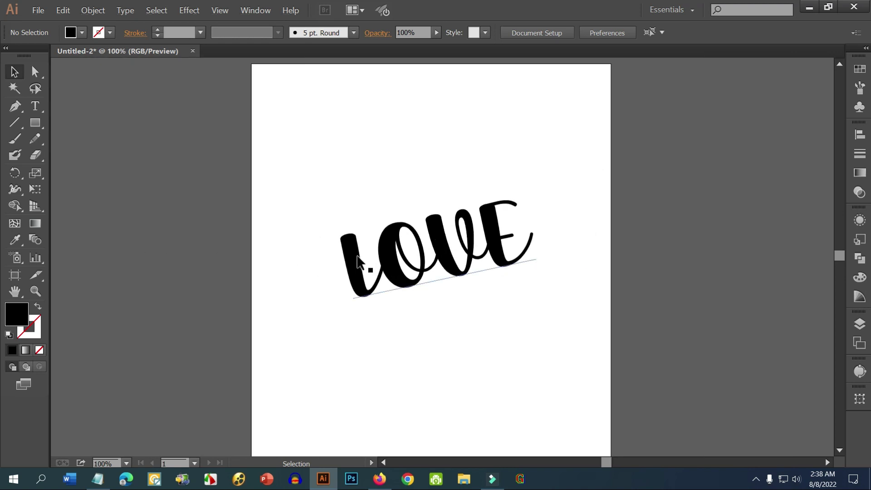
{"action": "left_click", "coordinate": [38, 294]}
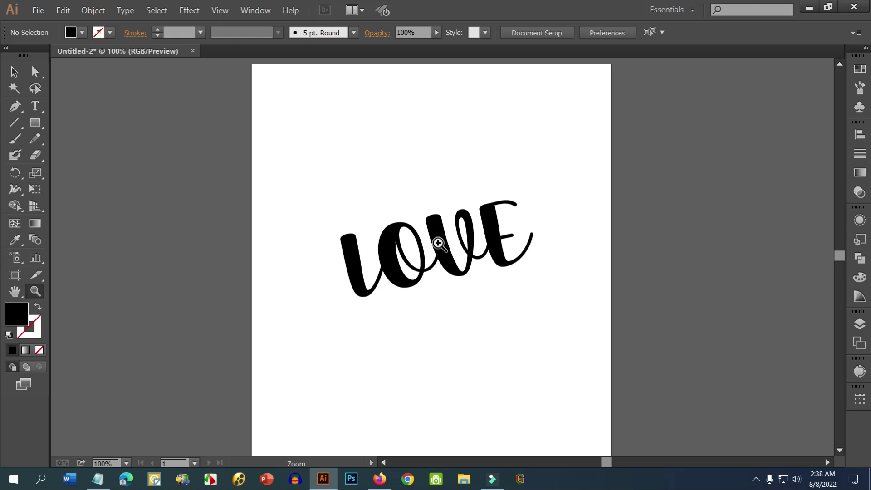
{"action": "left_click", "coordinate": [439, 243]}
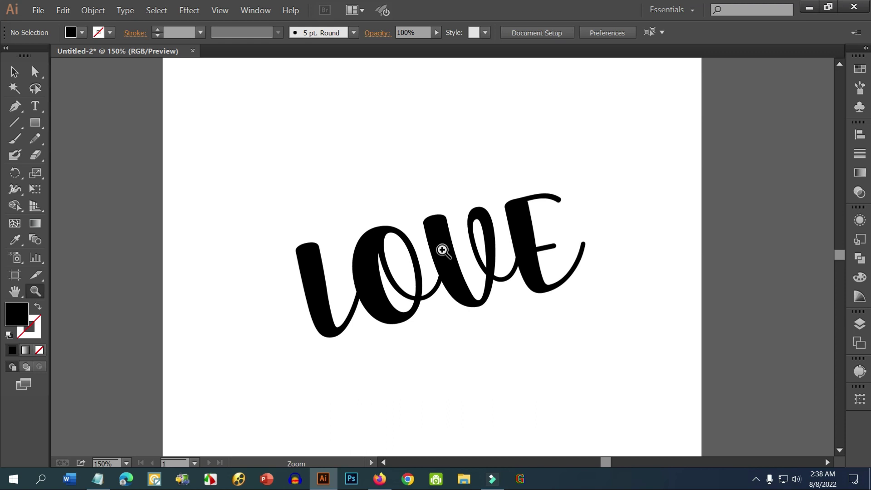
{"action": "left_click", "coordinate": [439, 247]}
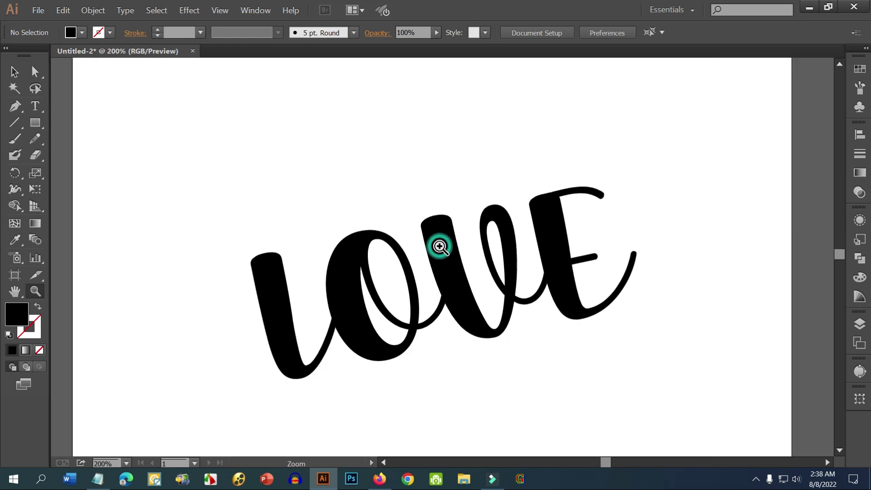
{"action": "left_click", "coordinate": [440, 247]}
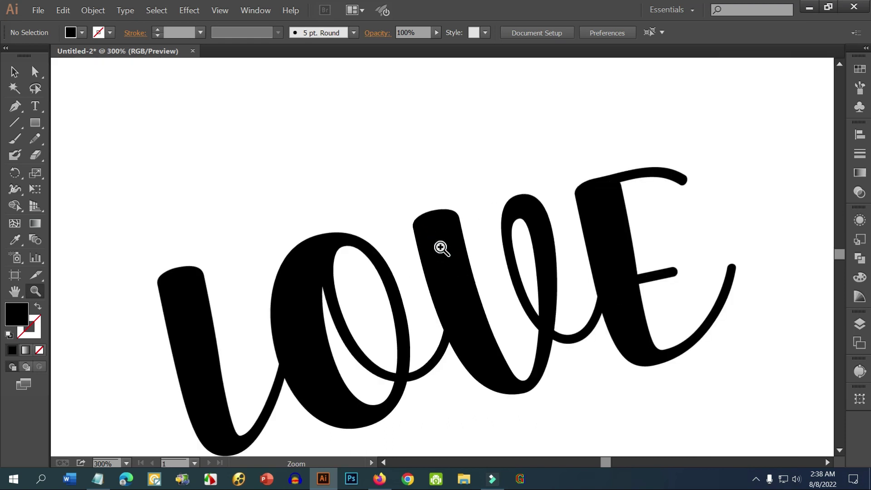
{"action": "left_click", "coordinate": [441, 247]}
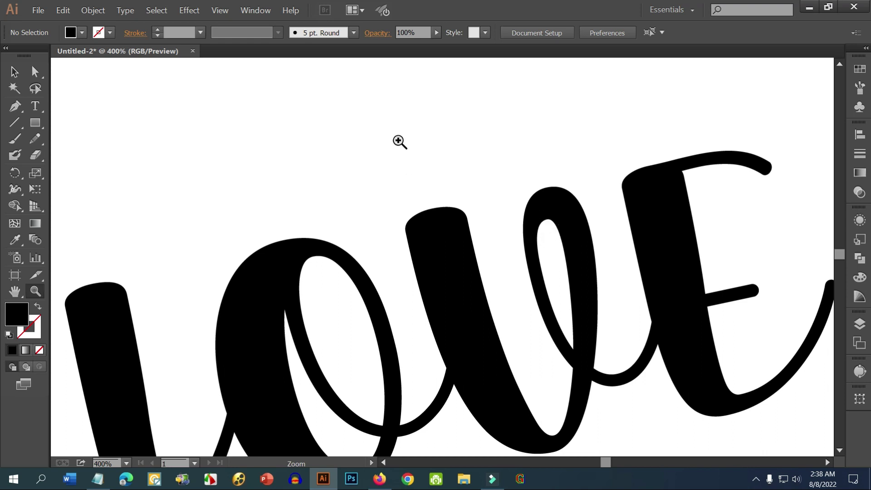
{"action": "key", "text": "space"}
{"action": "key", "text": "space"}
{"action": "left_click_drag", "start_coordinate": [428, 327], "coordinate": [420, 254]}
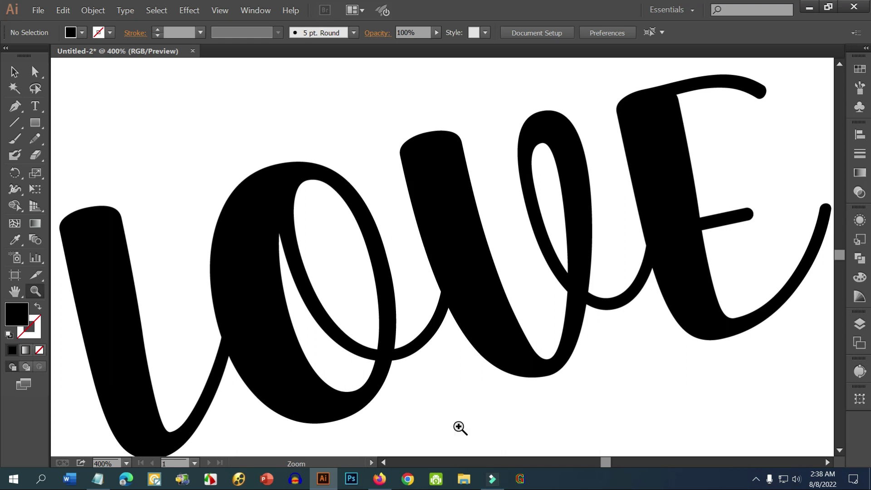
{"action": "right_click", "coordinate": [434, 196]}
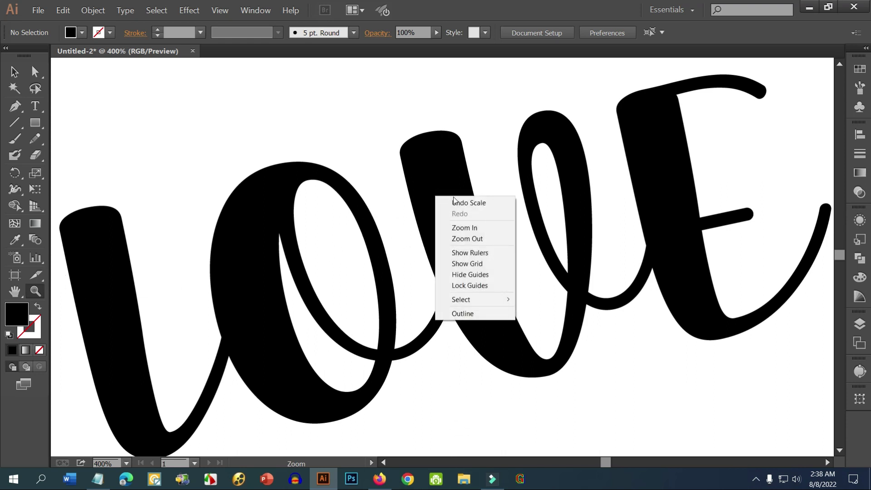
{"action": "left_click", "coordinate": [424, 213]}
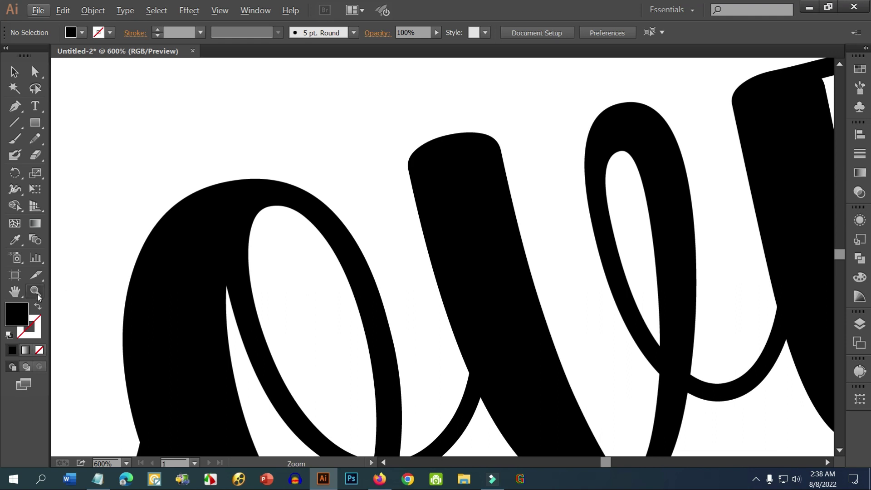
{"action": "left_click", "coordinate": [475, 198], "text": "alt"}
{"action": "left_click", "coordinate": [427, 280], "text": "alt"}
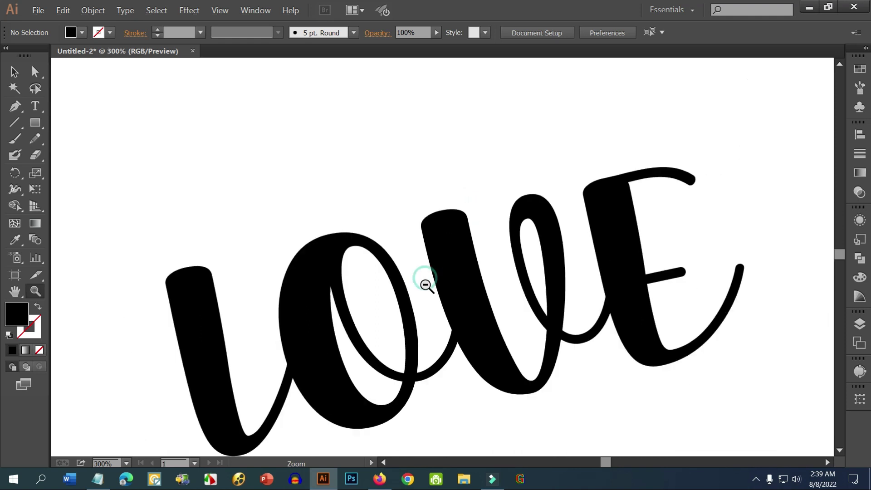
{"action": "left_click", "coordinate": [447, 315], "text": "alt"}
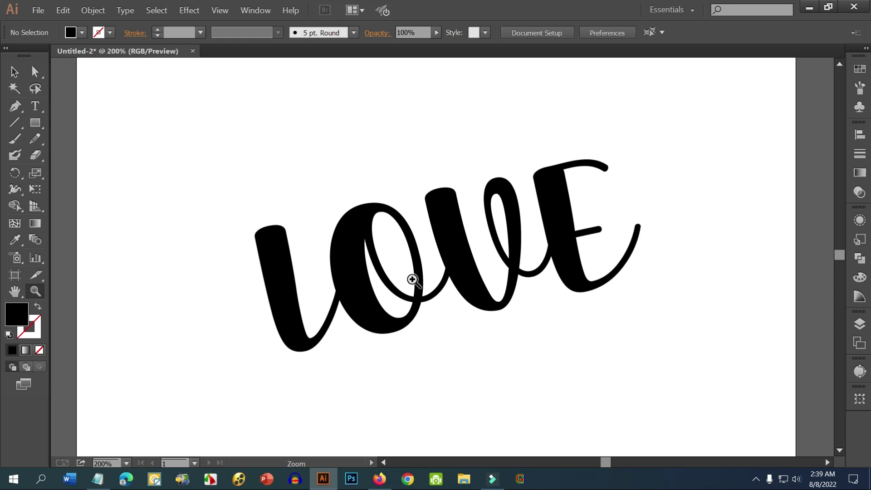
Draw a long line from lower left to upper right across LOVE and select it
{"action": "left_click", "coordinate": [14, 123]}
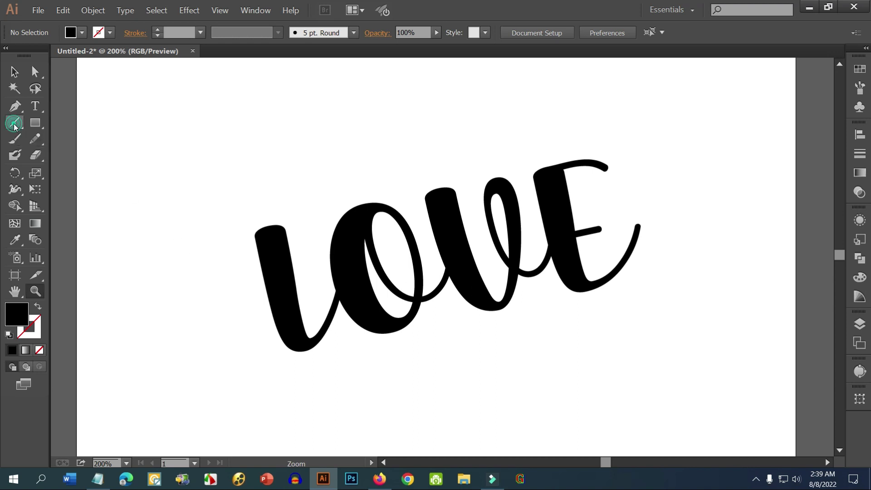
{"action": "left_click_drag", "start_coordinate": [110, 349], "coordinate": [761, 146]}
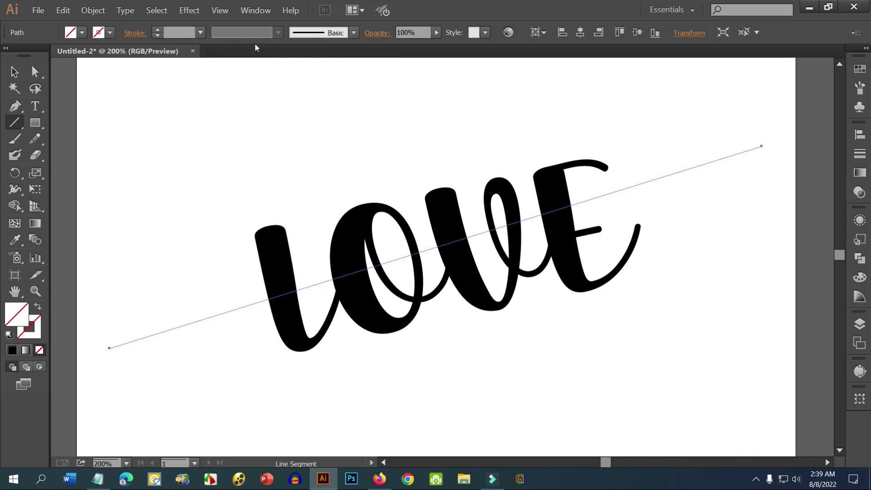
{"action": "left_click", "coordinate": [14, 73]}
{"action": "left_click", "coordinate": [169, 94]}
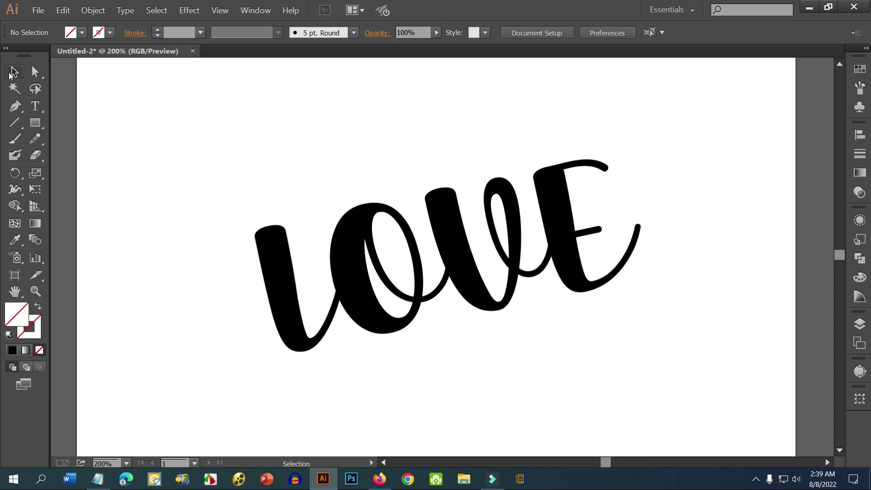
{"action": "left_click_drag", "start_coordinate": [128, 270], "coordinate": [218, 424]}
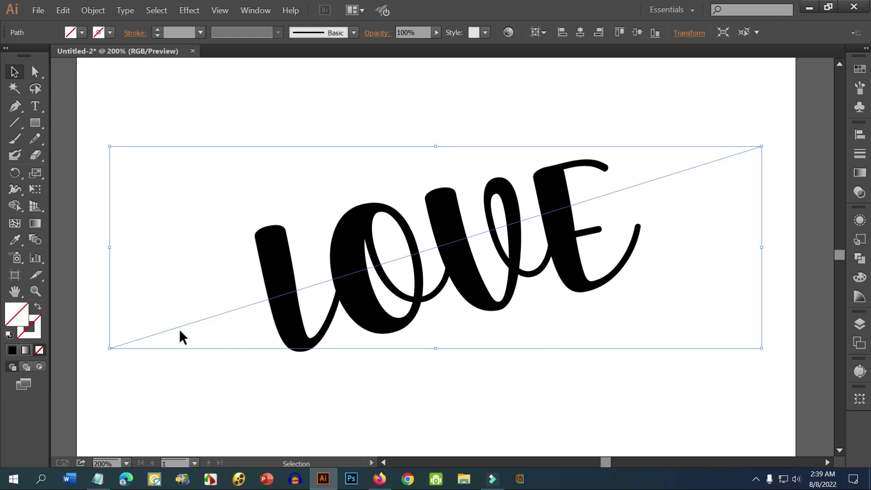
Give the diagonal line a black stroke and raise its weight to 30 pt
{"action": "left_click", "coordinate": [158, 31]}
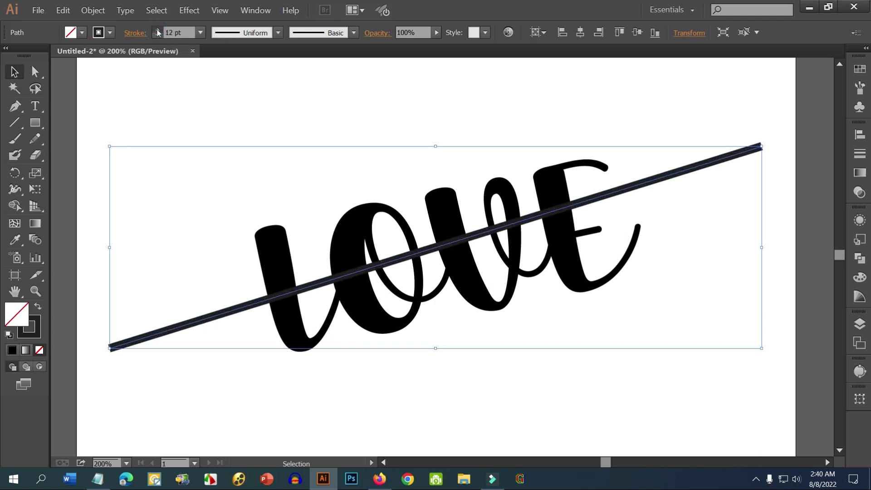
{"action": "left_click", "coordinate": [158, 29]}
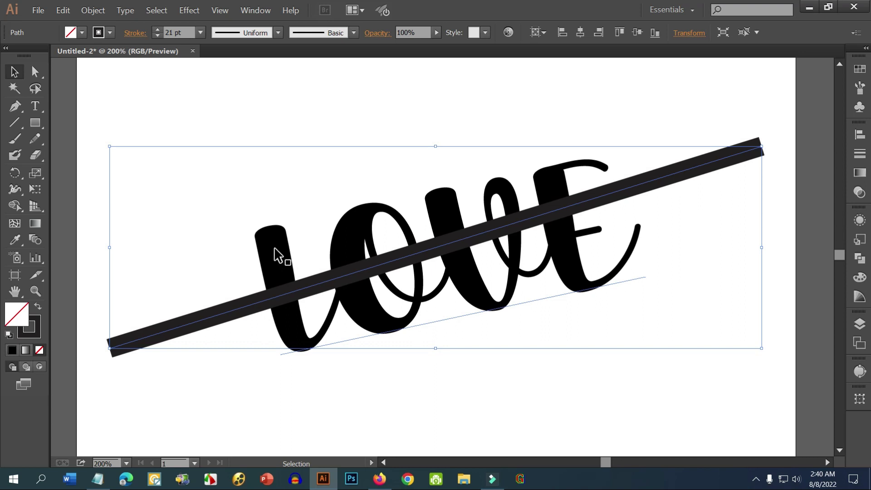
{"action": "left_click", "coordinate": [157, 30]}
{"action": "left_click", "coordinate": [157, 30]}
{"action": "left_click", "coordinate": [157, 30]}
{"action": "left_click", "coordinate": [157, 30]}
{"action": "left_click", "coordinate": [157, 30]}
{"action": "left_click", "coordinate": [157, 30]}
{"action": "left_click", "coordinate": [158, 30]}
{"action": "left_click", "coordinate": [157, 30]}
{"action": "left_click", "coordinate": [157, 29]}
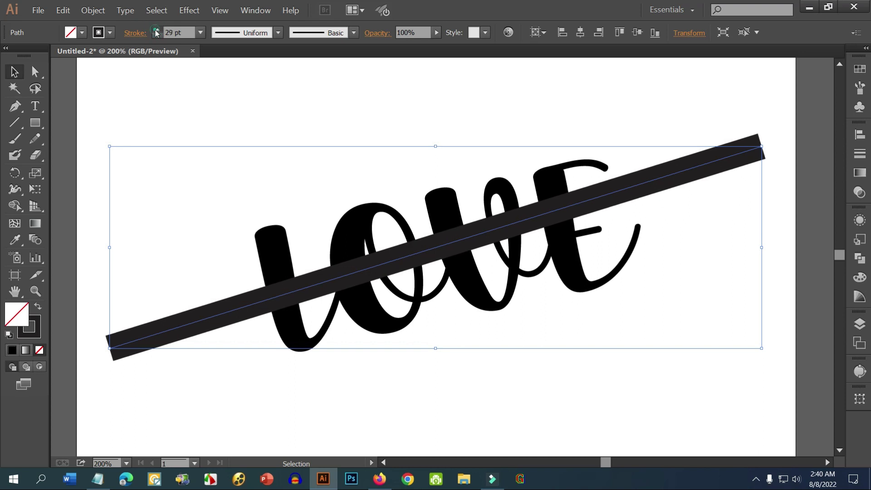
Nudge LOVE into place, reselect the bar and bring up the full Stroke panel
{"action": "mouse_move", "coordinate": [273, 290]}
{"action": "left_mouse_down"}
{"action": "mouse_move", "coordinate": [274, 301]}
{"action": "mouse_move", "coordinate": [277, 280]}
{"action": "left_mouse_up"}
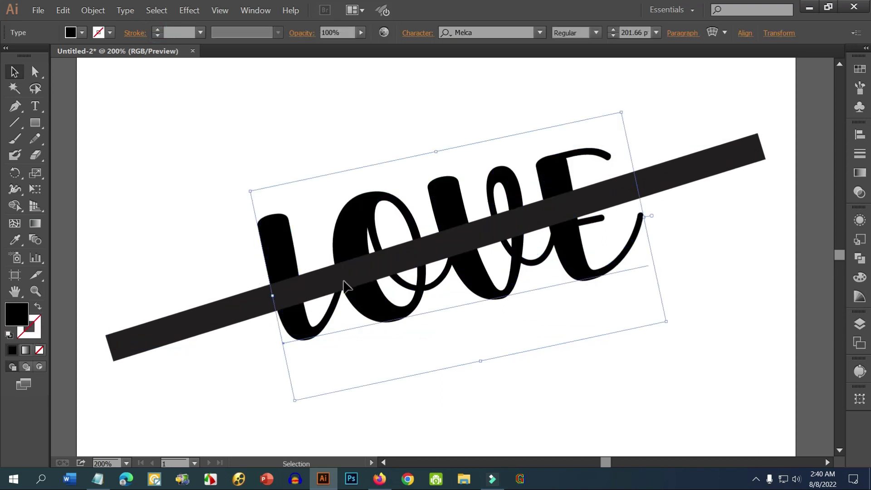
{"action": "left_click", "coordinate": [620, 358]}
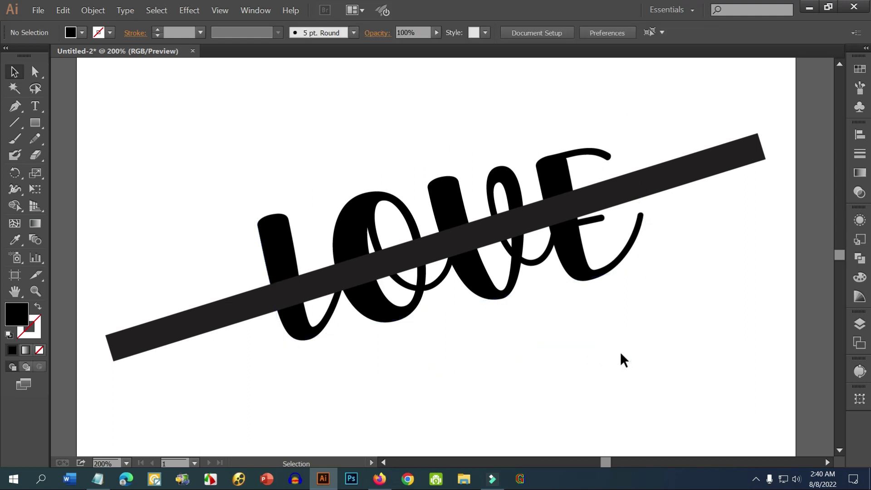
{"action": "left_click", "coordinate": [675, 178]}
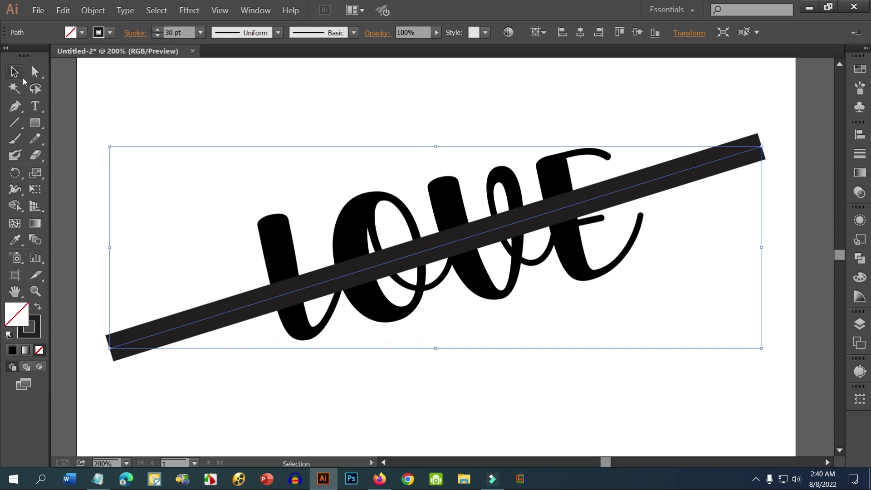
{"action": "left_click", "coordinate": [134, 33]}
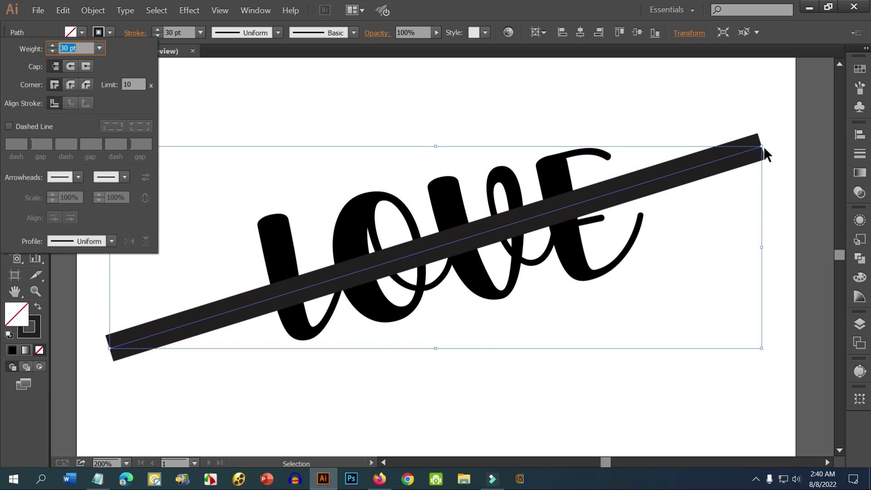
Set the end arrowhead to Arrow 2 and the start arrowhead to the feathered Arrow 18 tail
{"action": "left_click", "coordinate": [124, 177]}
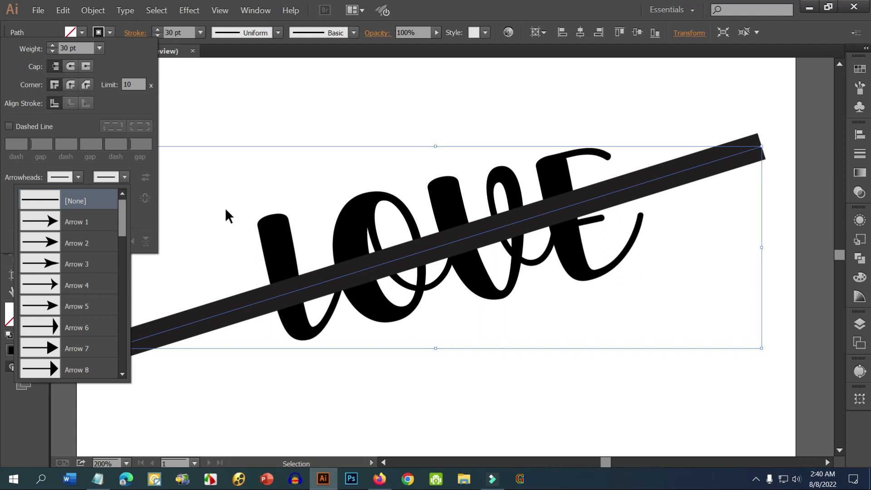
{"action": "left_click", "coordinate": [45, 245]}
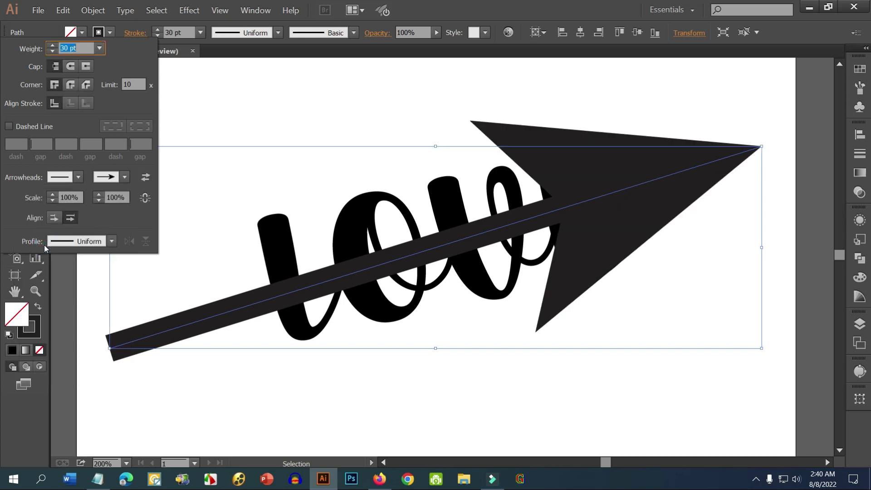
{"action": "left_click", "coordinate": [76, 177]}
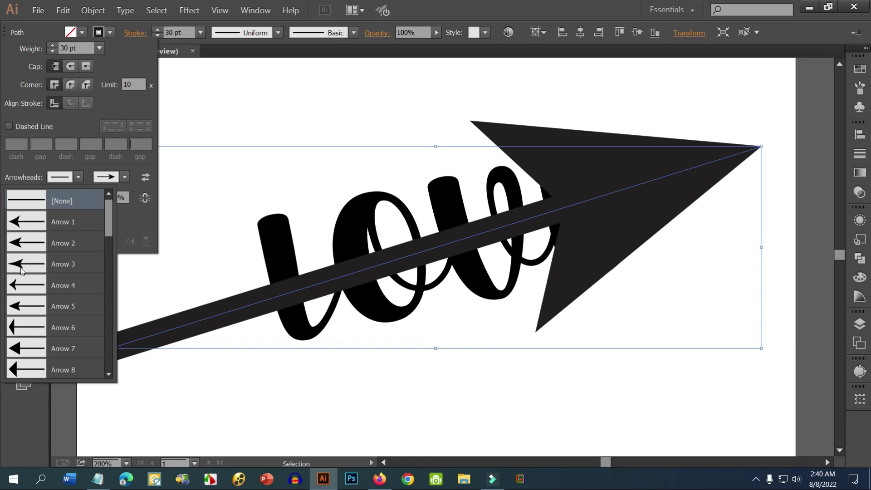
{"action": "scroll", "coordinate": [33, 349], "scroll_direction": "down", "scroll_amount": 4}
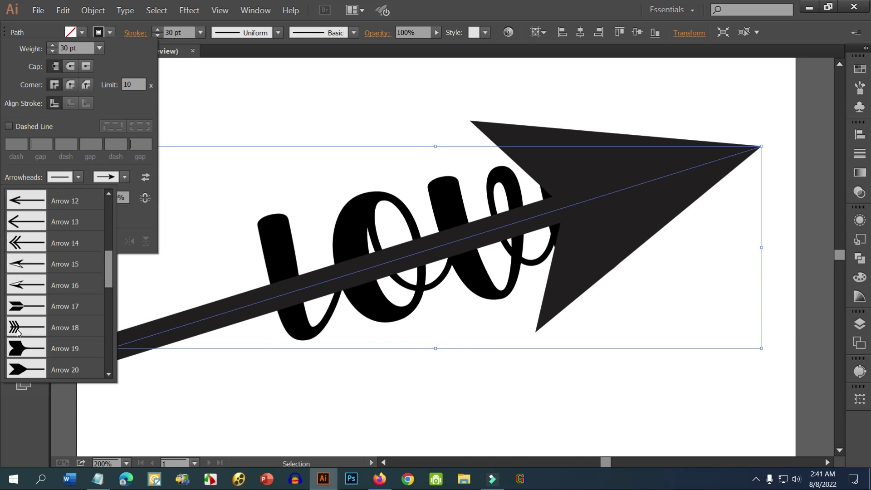
{"action": "left_click", "coordinate": [18, 330]}
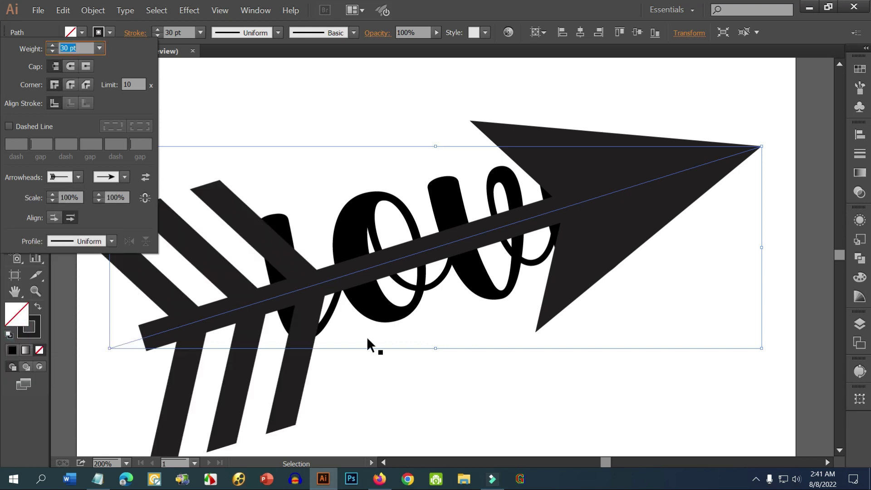
{"action": "left_click", "coordinate": [414, 377]}
{"action": "scroll", "coordinate": [414, 376], "scroll_direction": "down", "scroll_amount": 2, "text": "alt"}
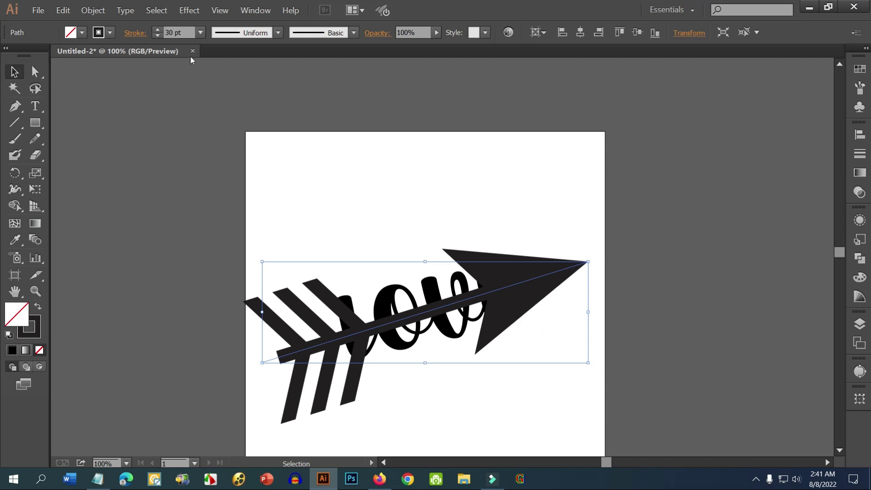
Reduce the arrow's stroke weight from 30 pt to 17 pt, then 14 pt
{"action": "left_click", "coordinate": [157, 35]}
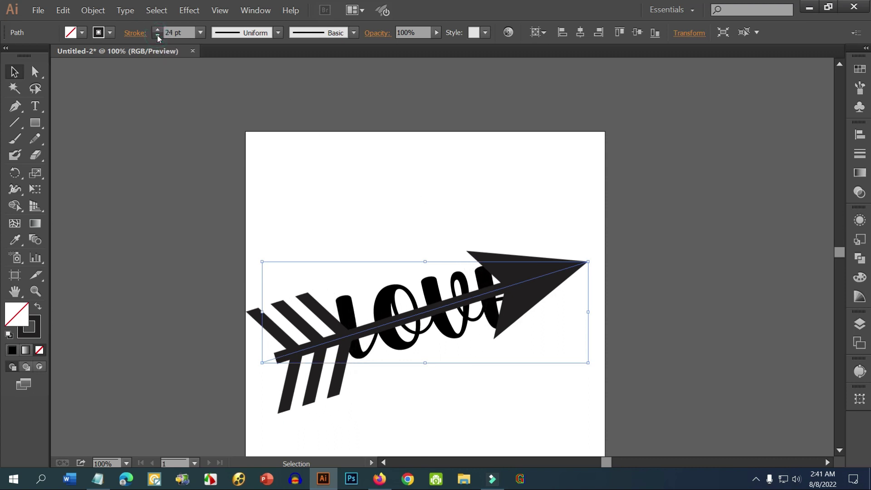
{"action": "left_click", "coordinate": [158, 35]}
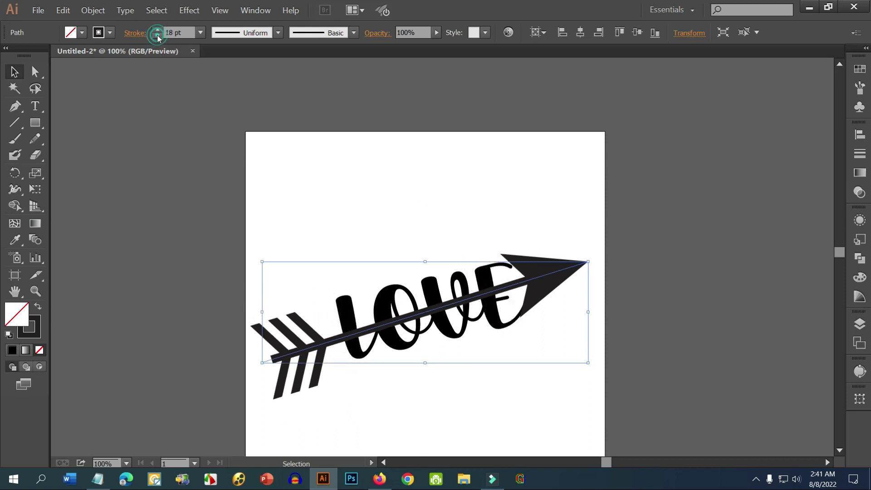
{"action": "left_click", "coordinate": [157, 35]}
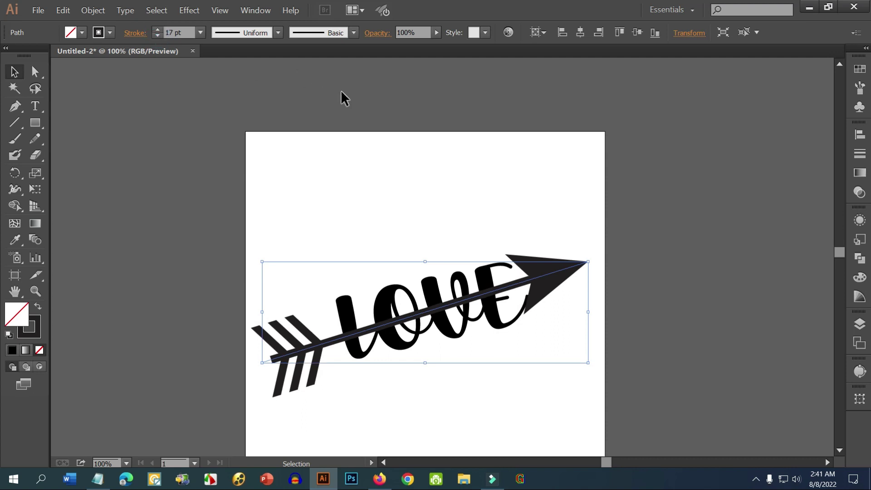
{"action": "left_click", "coordinate": [426, 141]}
{"action": "key", "text": "alt"}
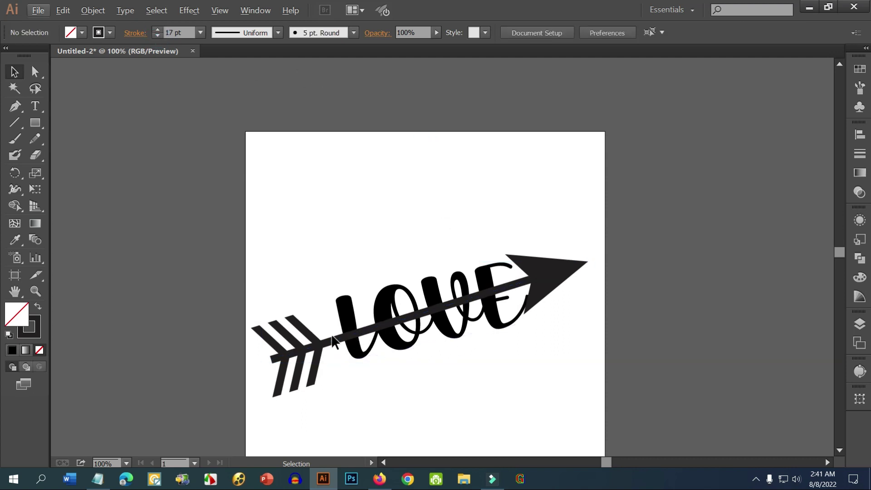
{"action": "left_click", "coordinate": [315, 346]}
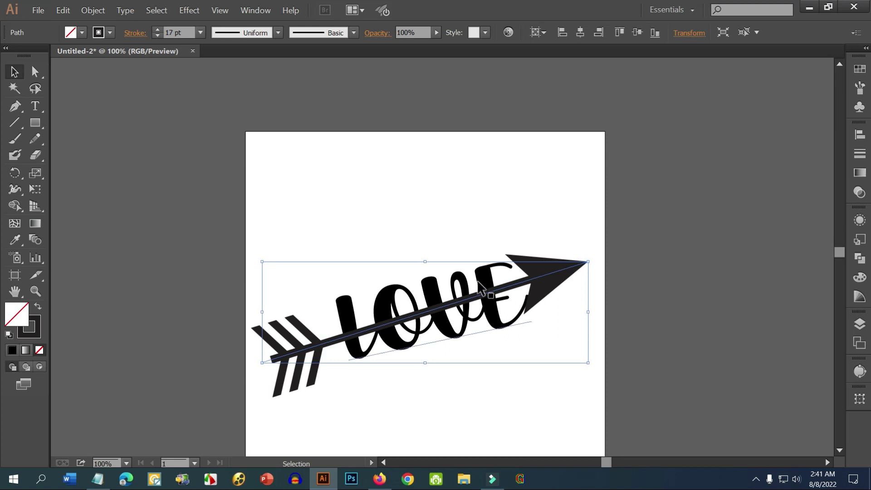
{"action": "left_click", "coordinate": [158, 36]}
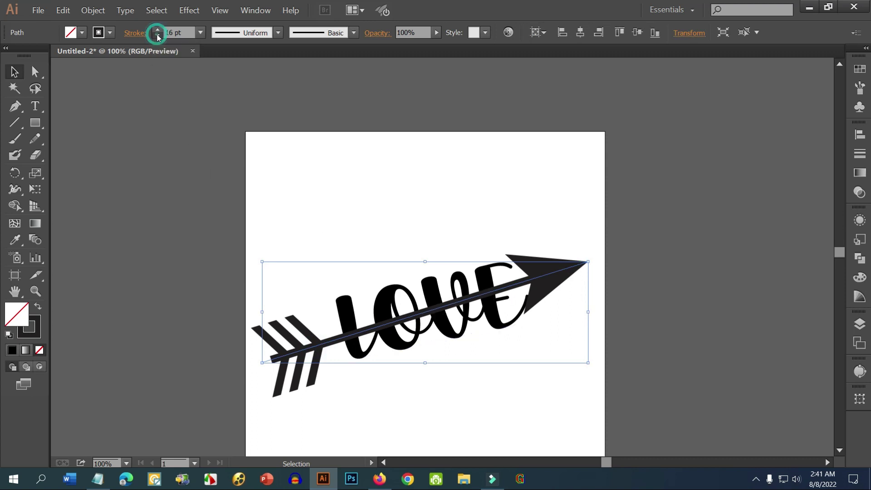
{"action": "left_click", "coordinate": [158, 36]}
{"action": "left_click", "coordinate": [157, 36]}
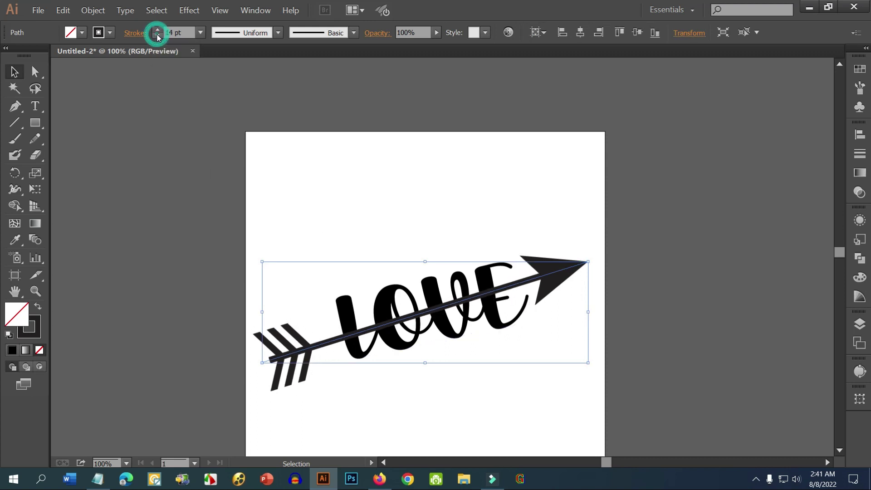
{"action": "left_click", "coordinate": [399, 181]}
Nudge LOVE slightly left and scale the arrow and LOVE down together
{"action": "scroll", "coordinate": [504, 307], "scroll_direction": "up", "scroll_amount": 1}
{"action": "left_click_drag", "start_coordinate": [447, 274], "coordinate": [436, 271]}
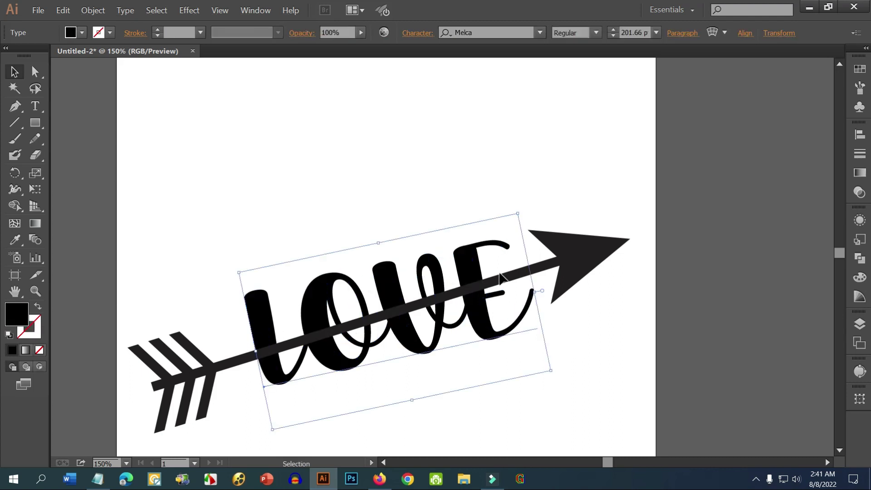
{"action": "left_click", "coordinate": [526, 200]}
{"action": "scroll", "coordinate": [510, 208], "scroll_direction": "down", "scroll_amount": 1}
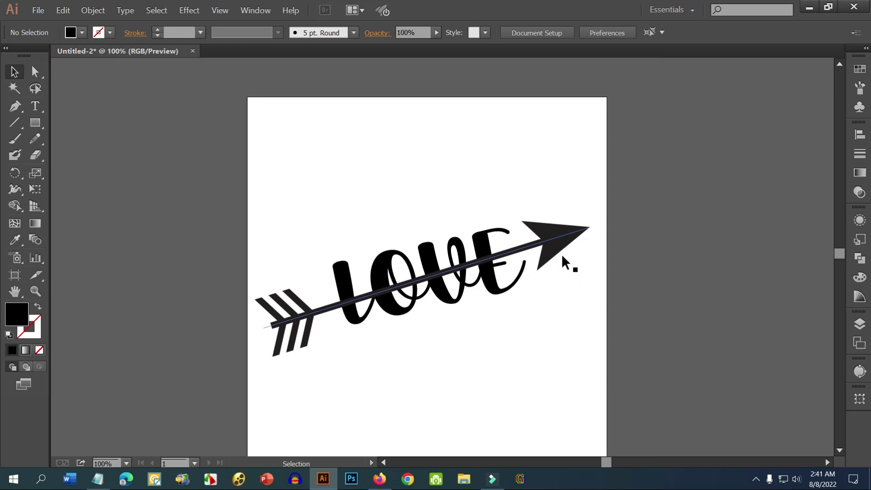
{"action": "left_click_drag", "start_coordinate": [397, 275], "coordinate": [385, 251]}
{"action": "left_click_drag", "start_coordinate": [590, 354], "coordinate": [526, 326]}
{"action": "left_click", "coordinate": [545, 335]}
Enlarge and stretch the arrow so its tail and head run well past LOVE
{"action": "scroll", "coordinate": [516, 335], "scroll_direction": "up", "scroll_amount": 1, "text": "alt"}
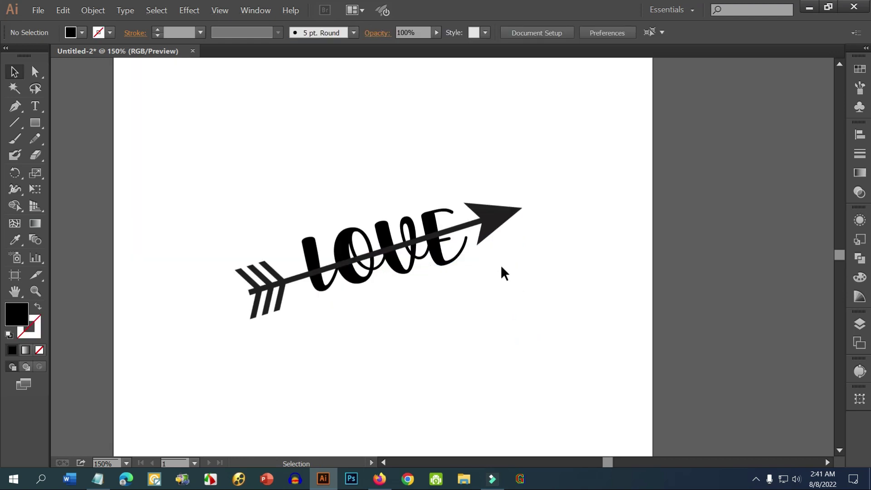
{"action": "left_click", "coordinate": [498, 220]}
{"action": "left_click_drag", "start_coordinate": [522, 209], "coordinate": [570, 186]}
{"action": "left_click_drag", "start_coordinate": [243, 298], "coordinate": [192, 310]}
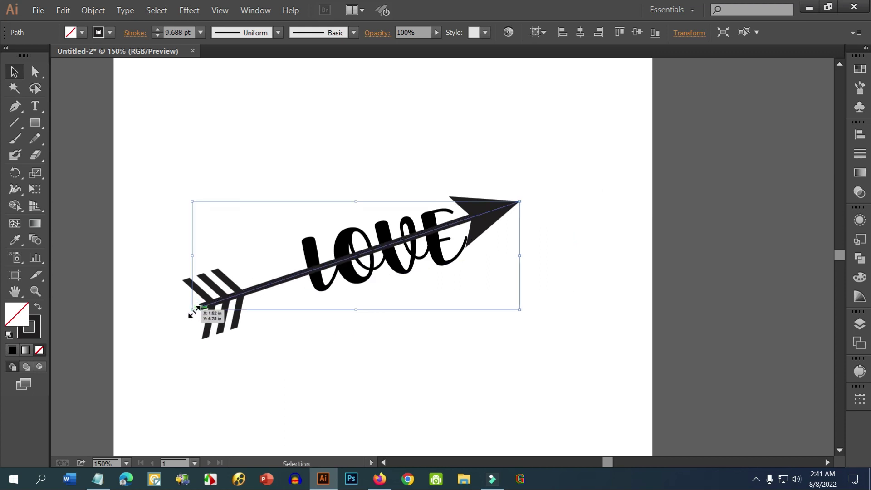
{"action": "mouse_move", "coordinate": [520, 201]}
{"action": "left_mouse_down"}
{"action": "mouse_move", "coordinate": [590, 175]}
{"action": "mouse_move", "coordinate": [556, 190]}
{"action": "mouse_move", "coordinate": [562, 199]}
{"action": "left_mouse_up"}
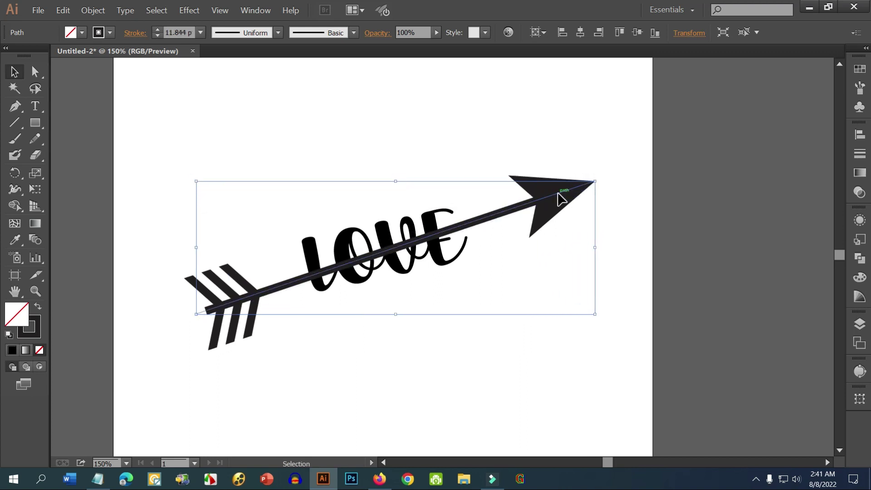
{"action": "left_click", "coordinate": [156, 30]}
{"action": "left_click", "coordinate": [156, 30]}
{"action": "left_click", "coordinate": [157, 30]}
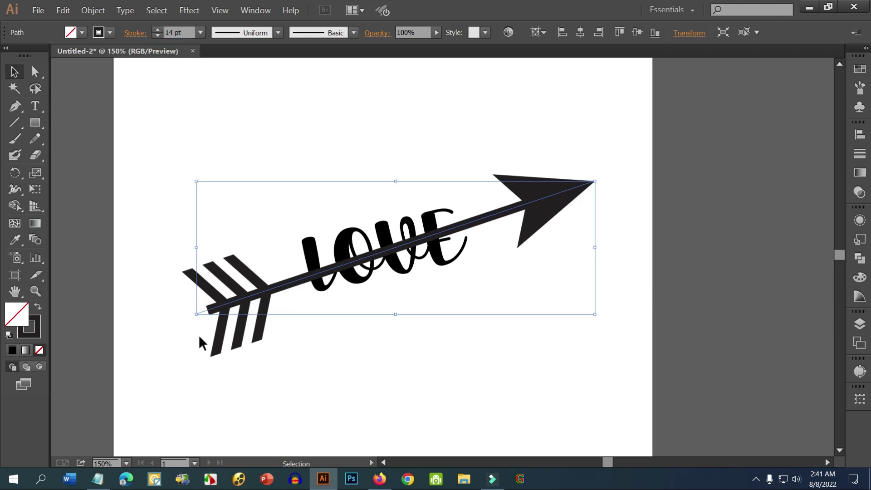
{"action": "left_click_drag", "start_coordinate": [194, 313], "coordinate": [149, 330]}
{"action": "left_click_drag", "start_coordinate": [595, 182], "coordinate": [631, 166]}
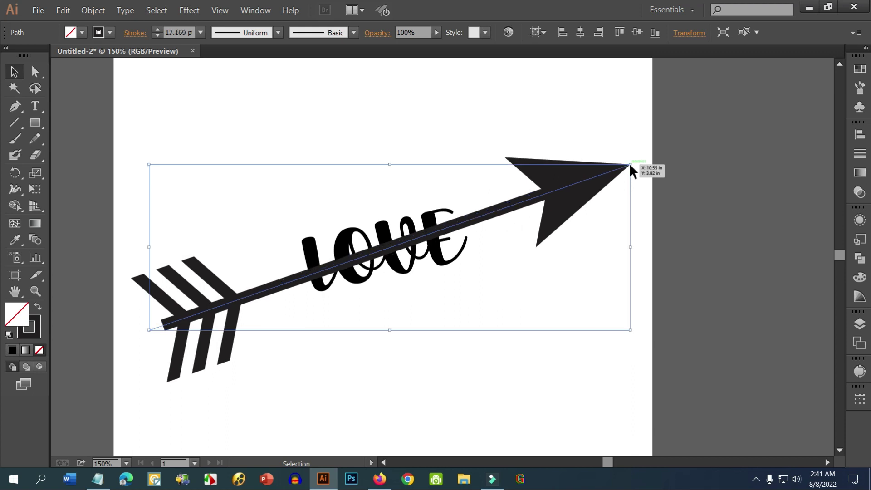
Slim the arrow's stroke down to 12 pt
{"action": "left_click", "coordinate": [157, 36]}
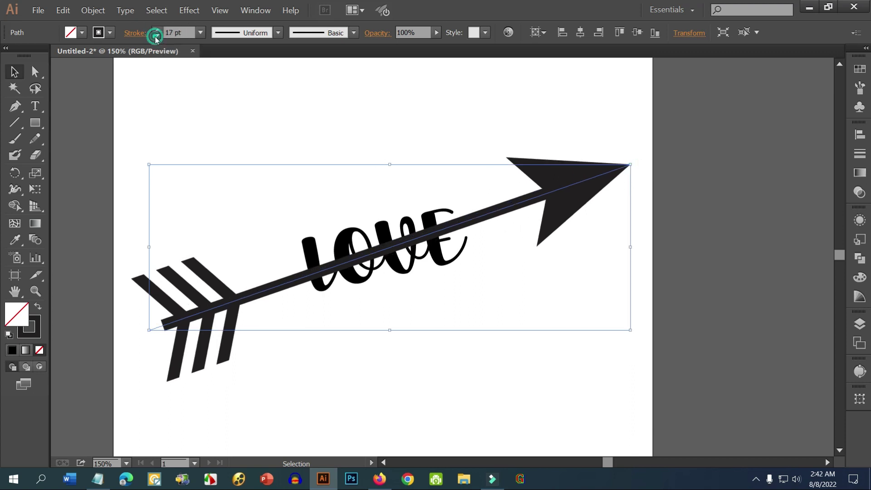
{"action": "left_click", "coordinate": [157, 36]}
{"action": "left_click", "coordinate": [157, 36]}
{"action": "left_click", "coordinate": [157, 36]}
{"action": "left_click", "coordinate": [157, 35]}
{"action": "left_click", "coordinate": [408, 395]}
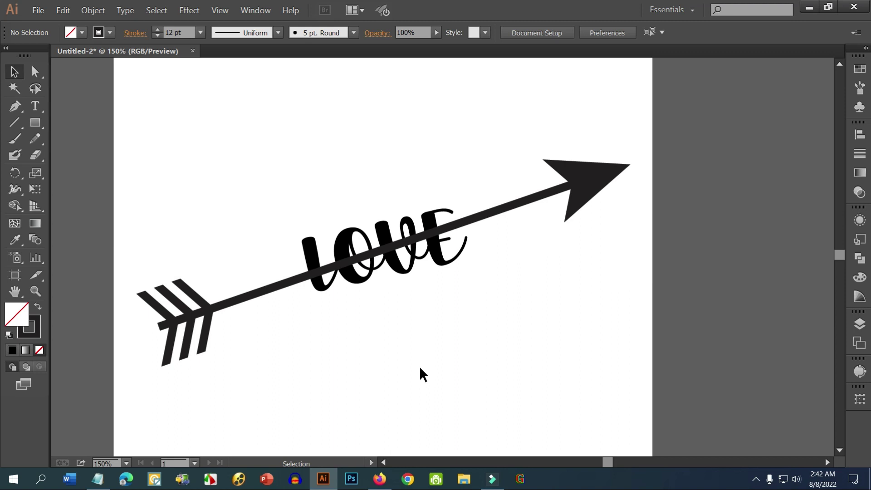
{"action": "scroll", "coordinate": [418, 363], "scroll_direction": "down", "scroll_amount": 1}
{"action": "left_click_drag", "start_coordinate": [492, 357], "coordinate": [348, 343]}
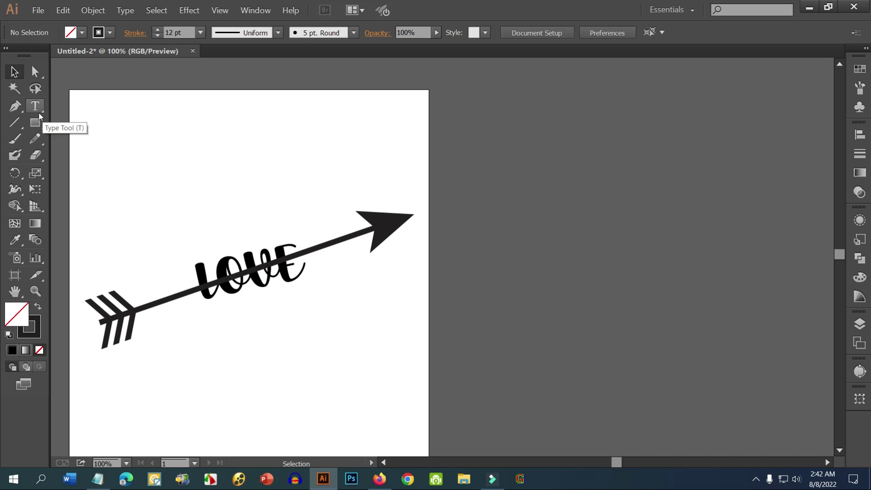
Draw a closed half-heart with a curved top lobe, pointed bottom and straight left side using the Pen tool
{"action": "left_click", "coordinate": [15, 106]}
{"action": "left_click_drag", "start_coordinate": [590, 218], "coordinate": [517, 210]}
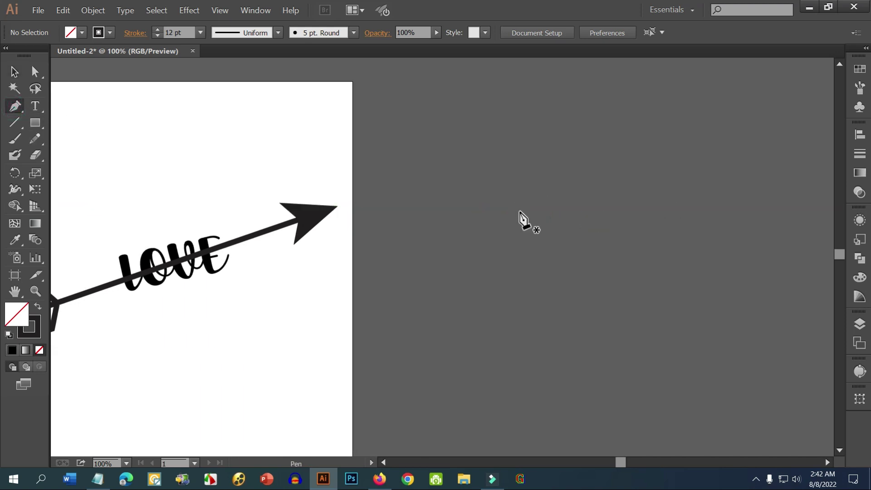
{"action": "left_click", "coordinate": [440, 212]}
{"action": "left_click_drag", "start_coordinate": [555, 150], "coordinate": [631, 180]}
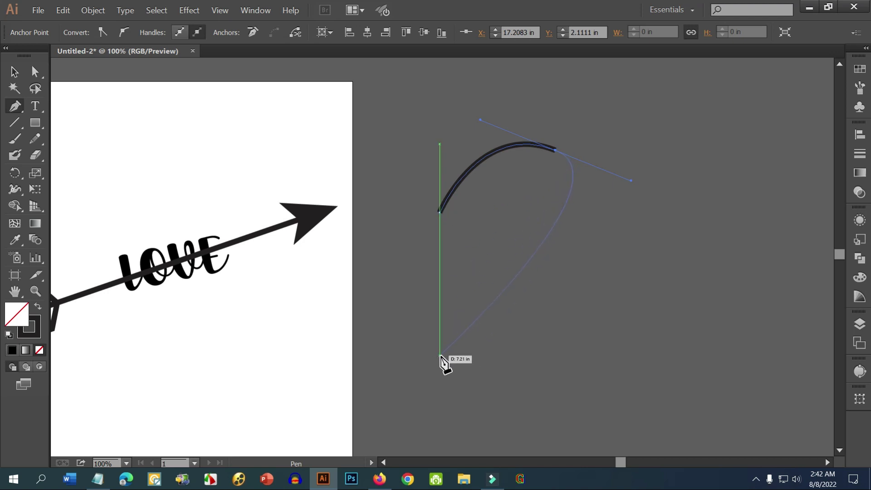
{"action": "left_click_drag", "start_coordinate": [440, 380], "coordinate": [370, 401]}
{"action": "left_click_drag", "start_coordinate": [299, 427], "coordinate": [264, 388]}
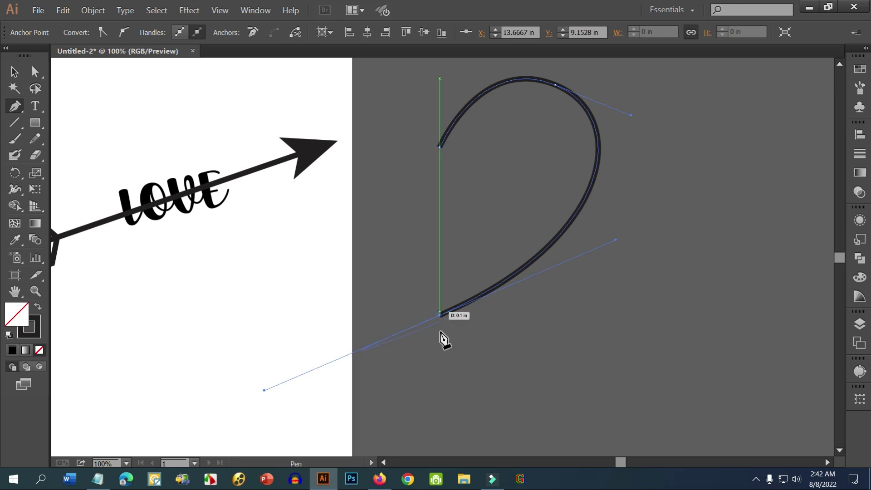
{"action": "left_click_drag", "start_coordinate": [440, 317], "coordinate": [345, 333]}
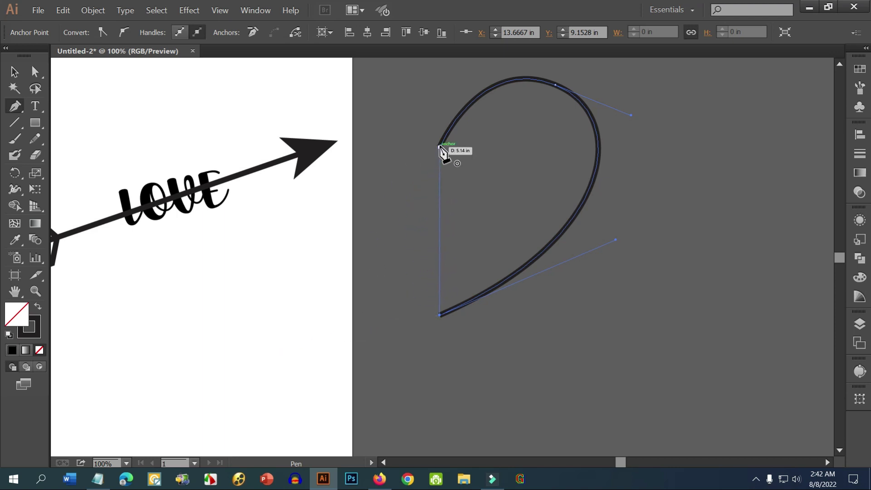
{"action": "left_click", "coordinate": [441, 147]}
{"action": "scroll", "coordinate": [527, 225], "scroll_direction": "up", "scroll_amount": 1}
{"action": "left_click", "coordinate": [14, 72]}
{"action": "left_click", "coordinate": [658, 207]}
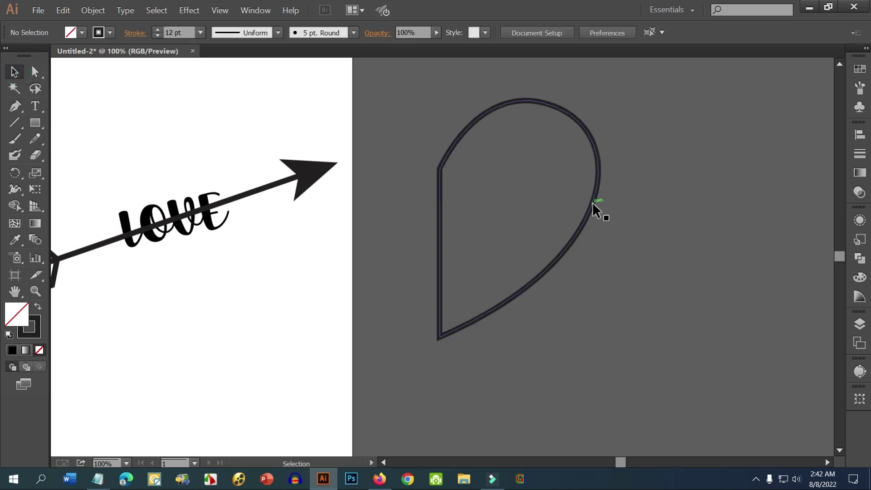
Make a vertically reflected copy of the half-heart with Transform > Reflect
{"action": "left_click", "coordinate": [593, 203]}
{"action": "right_click", "coordinate": [594, 203]}
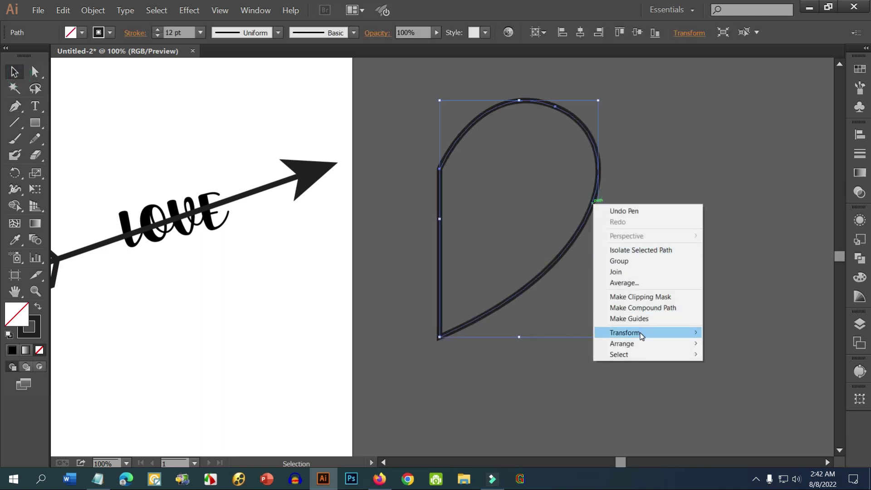
{"action": "mouse_move", "coordinate": [642, 336]}
{"action": "left_click", "coordinate": [743, 370]}
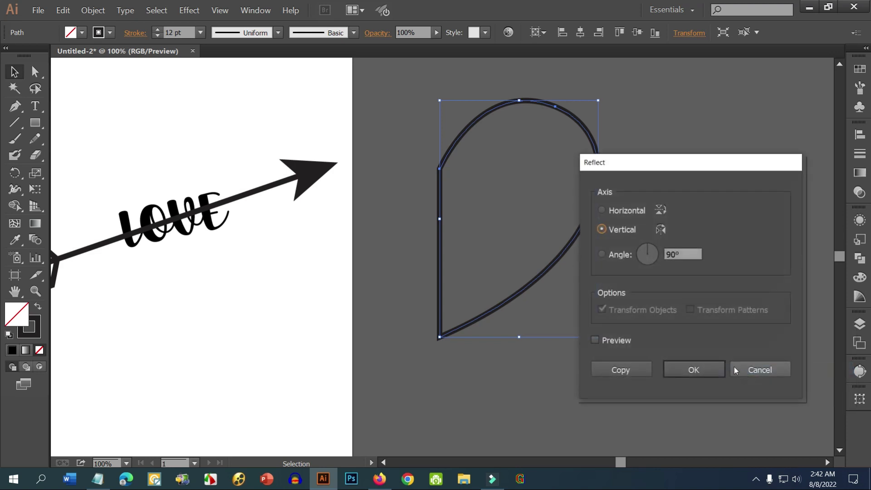
{"action": "left_click", "coordinate": [614, 341]}
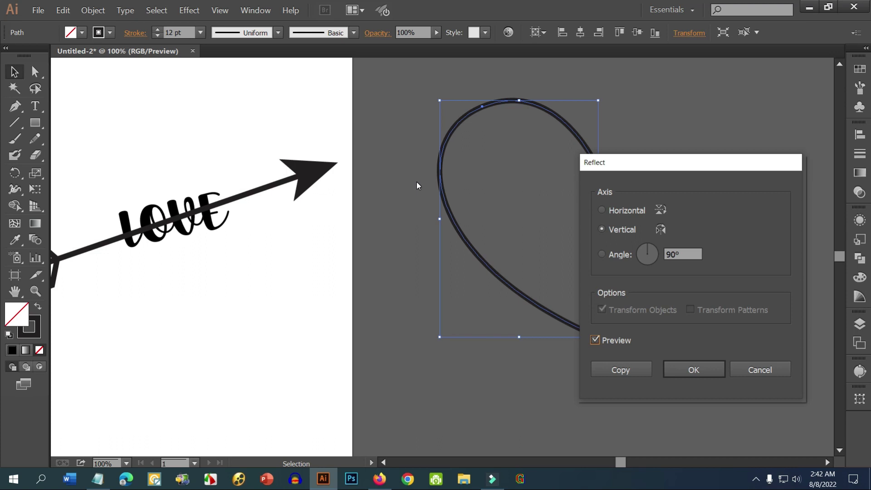
{"action": "left_click", "coordinate": [629, 372]}
Place the mirrored half against the original to form a full heart, then shift it right
{"action": "left_click", "coordinate": [667, 297]}
{"action": "left_click_drag", "start_coordinate": [596, 336], "coordinate": [438, 341]}
{"action": "left_click", "coordinate": [511, 348]}
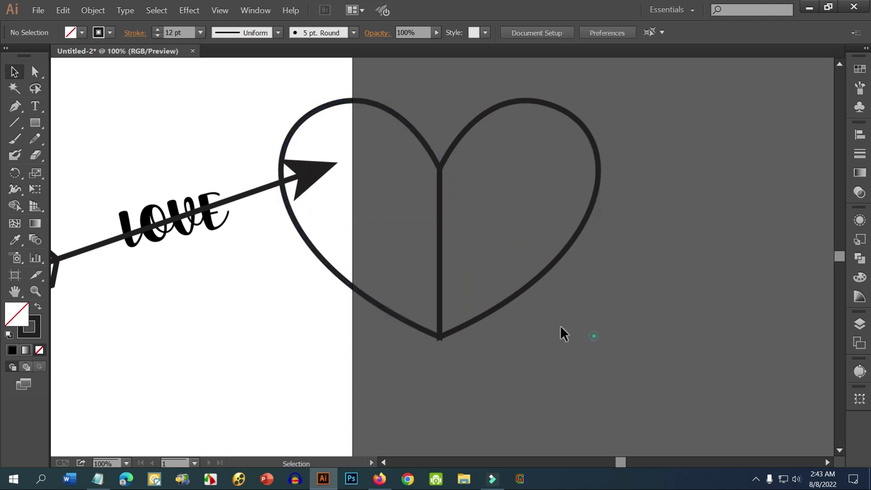
{"action": "left_click_drag", "start_coordinate": [439, 260], "coordinate": [600, 264]}
{"action": "scroll", "coordinate": [618, 337], "scroll_direction": "right", "scroll_amount": 5}
{"action": "left_click", "coordinate": [623, 343]}
{"action": "scroll", "coordinate": [442, 365], "scroll_direction": "up", "scroll_amount": 2}
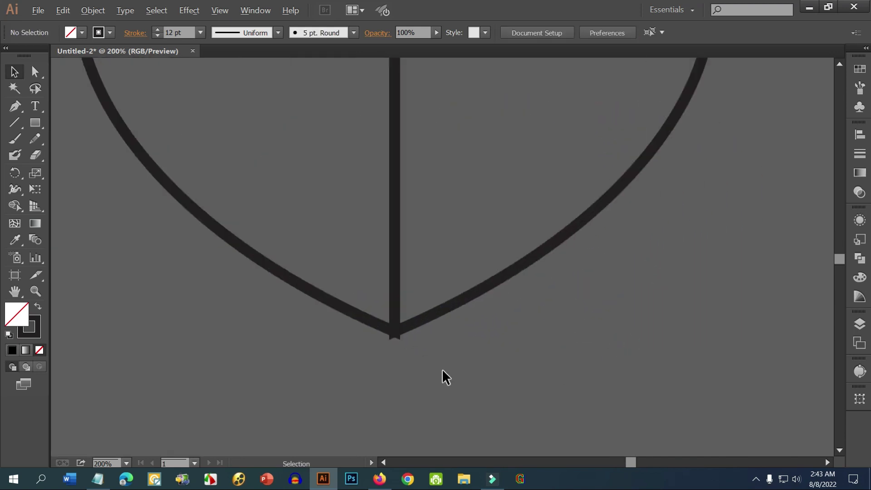
{"action": "left_click", "coordinate": [366, 305]}
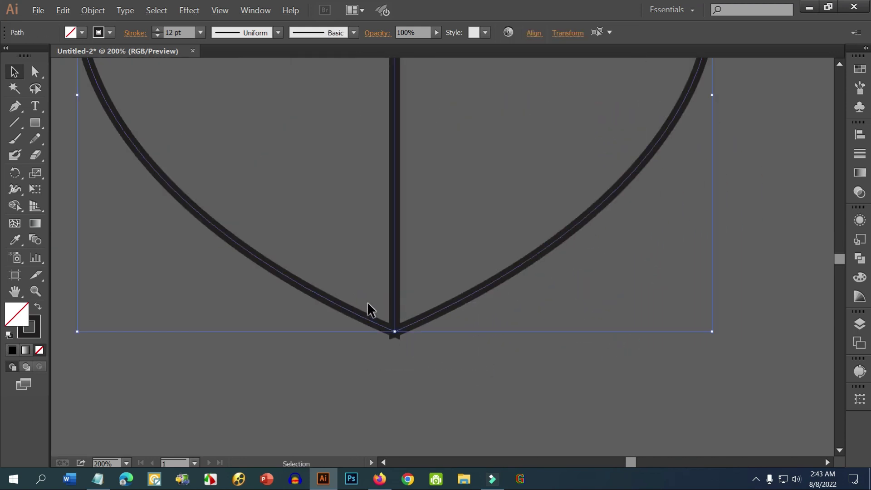
{"action": "scroll", "coordinate": [368, 303], "scroll_direction": "down", "scroll_amount": 2}
{"action": "left_click_drag", "start_coordinate": [385, 321], "coordinate": [385, 398]}
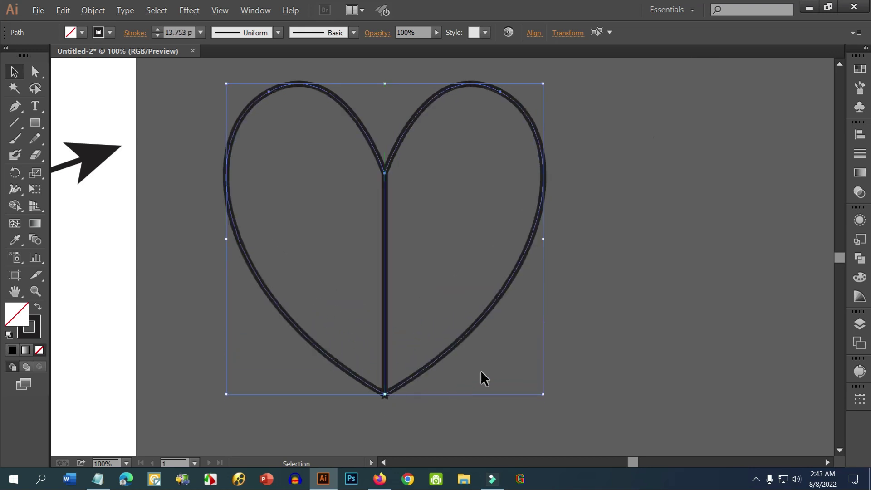
{"action": "left_click", "coordinate": [585, 323]}
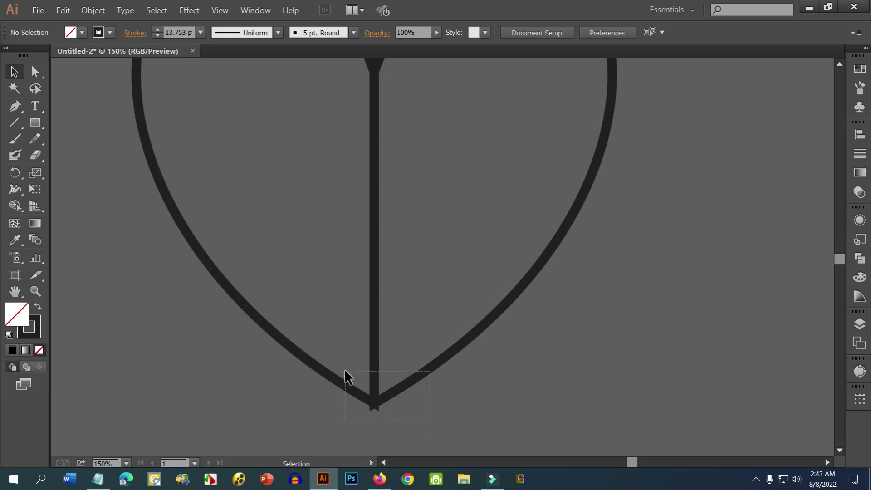
{"action": "left_click_drag", "start_coordinate": [345, 372], "coordinate": [346, 373]}
{"action": "scroll", "coordinate": [393, 402], "scroll_direction": "up", "scroll_amount": 3}
{"action": "scroll", "coordinate": [406, 415], "scroll_direction": "up", "scroll_amount": 3}
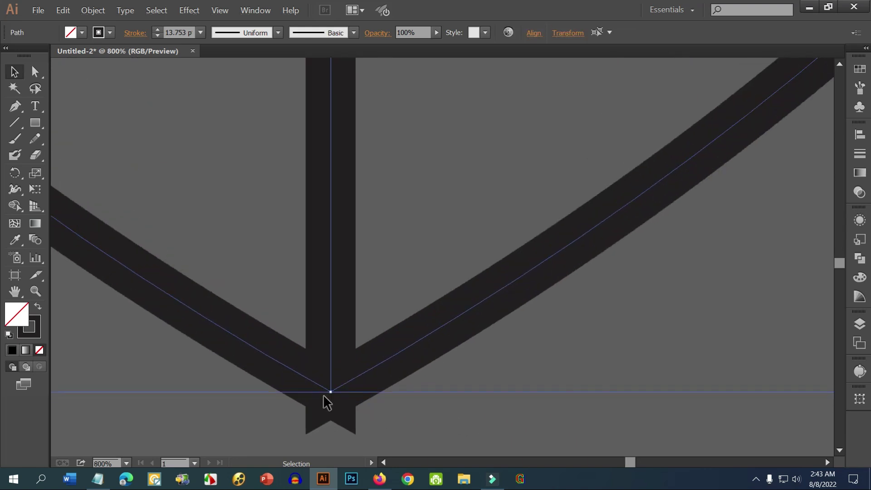
{"action": "scroll", "coordinate": [323, 395], "scroll_direction": "up", "scroll_amount": 3}
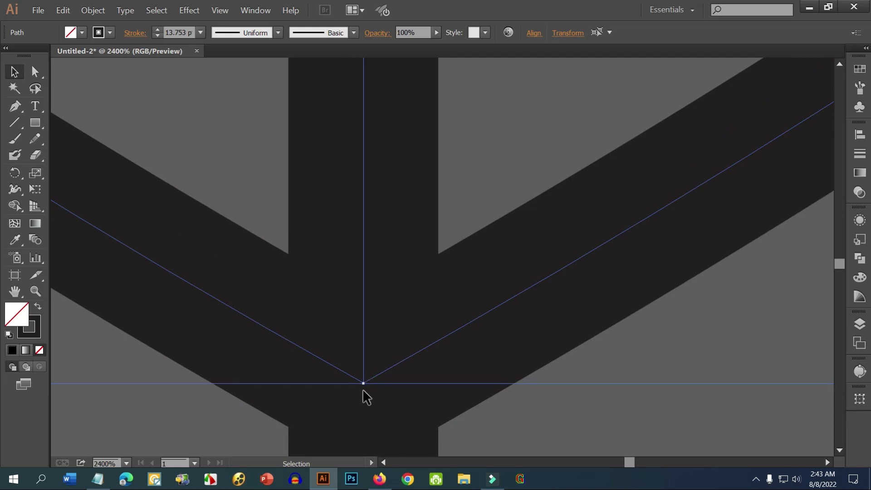
{"action": "scroll", "coordinate": [363, 385], "scroll_direction": "down", "scroll_amount": 3}
{"action": "scroll", "coordinate": [366, 390], "scroll_direction": "down", "scroll_amount": 4}
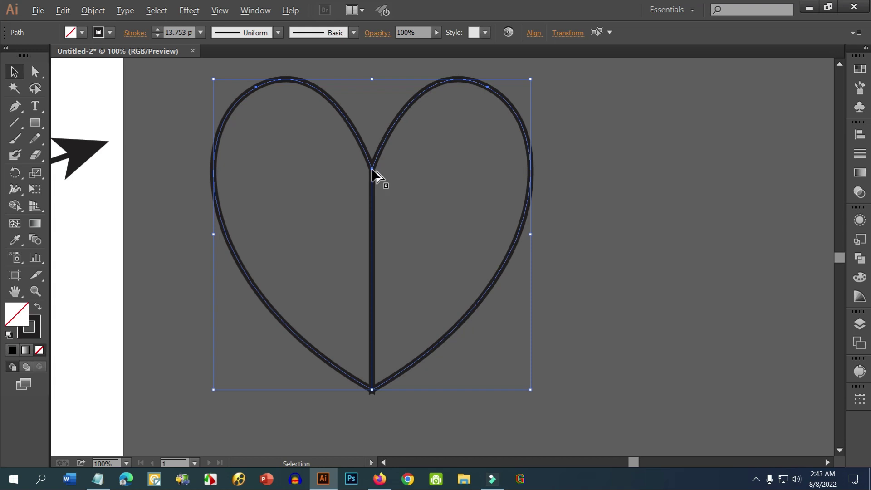
{"action": "scroll", "coordinate": [373, 170], "scroll_direction": "up", "scroll_amount": 1}
{"action": "key", "text": "a"}
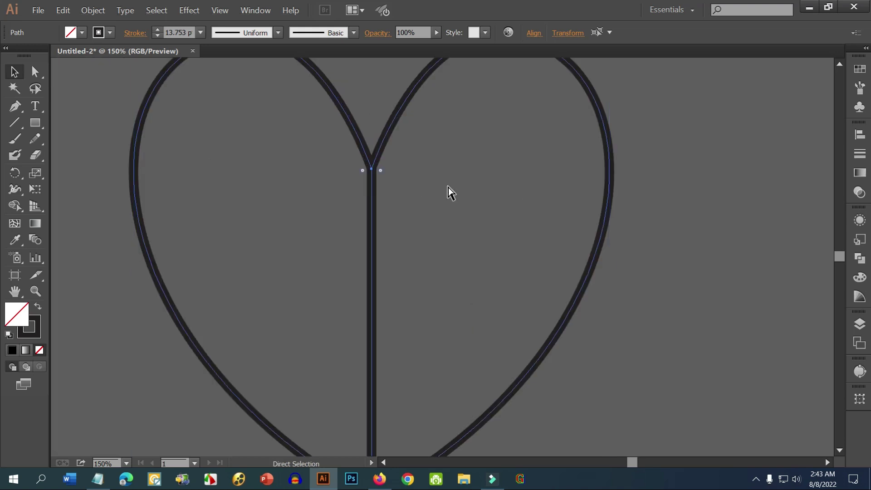
{"action": "key", "text": "ctrl+y"}
{"action": "key", "text": "v"}
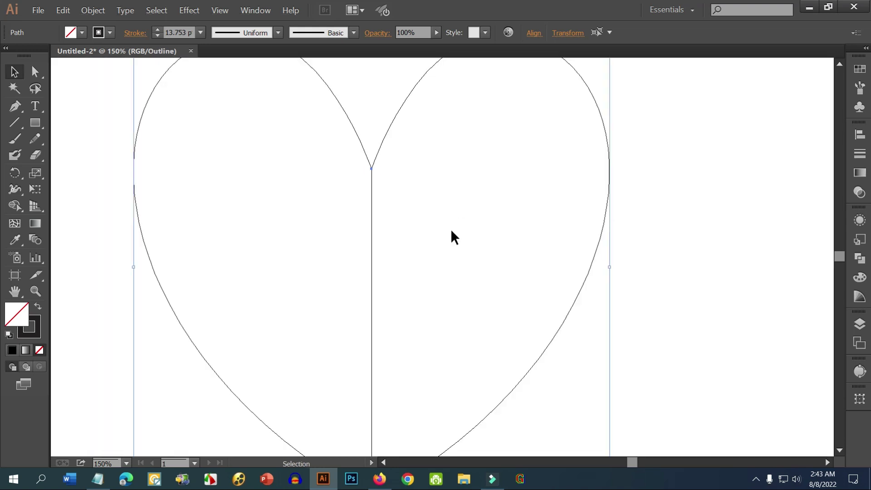
{"action": "scroll", "coordinate": [451, 228], "scroll_direction": "down", "scroll_amount": 1}
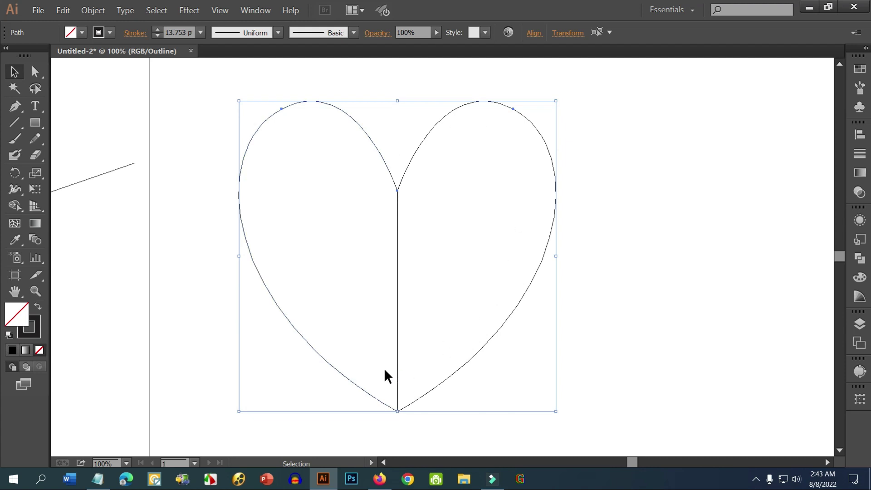
{"action": "scroll", "coordinate": [396, 373], "scroll_direction": "down", "scroll_amount": 2}
{"action": "scroll", "coordinate": [399, 372], "scroll_direction": "up", "scroll_amount": 5}
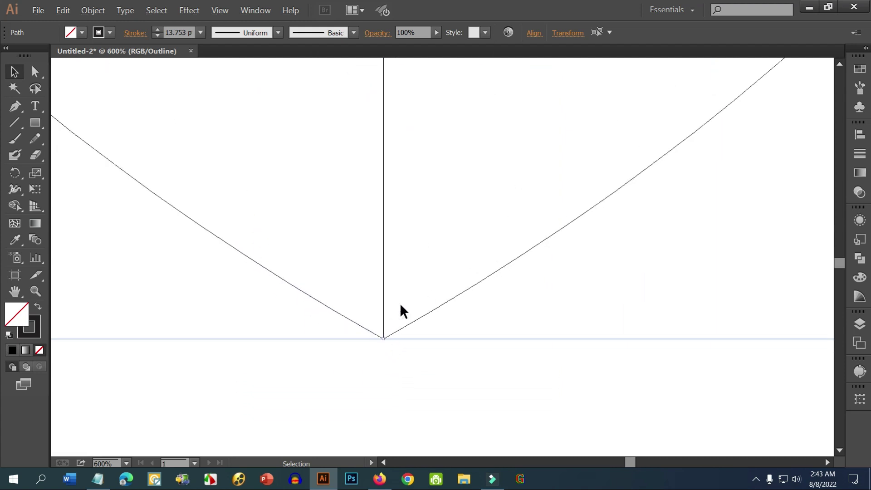
{"action": "scroll", "coordinate": [404, 297], "scroll_direction": "down", "scroll_amount": 5}
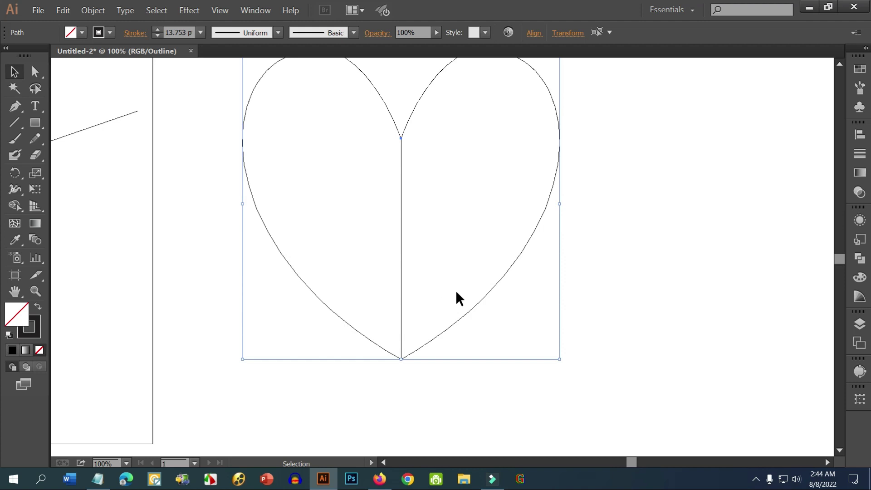
{"action": "key", "text": "a"}
{"action": "key", "text": "ctrl+y"}
{"action": "key", "text": "v"}
{"action": "left_click", "coordinate": [595, 312]}
{"action": "scroll", "coordinate": [595, 312], "scroll_direction": "down", "scroll_amount": 2}
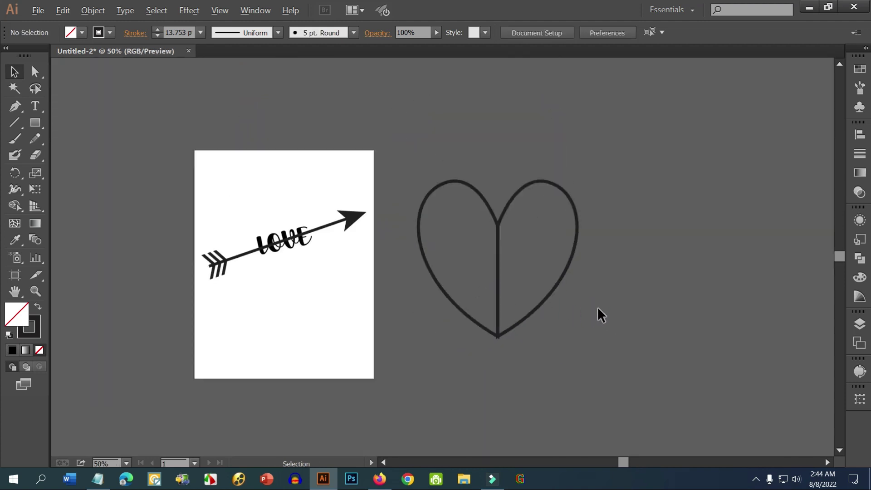
Select the heart and step its stroke weight down to 0 pt, then up to 1 pt
{"action": "scroll", "coordinate": [597, 307], "scroll_direction": "up", "scroll_amount": 1}
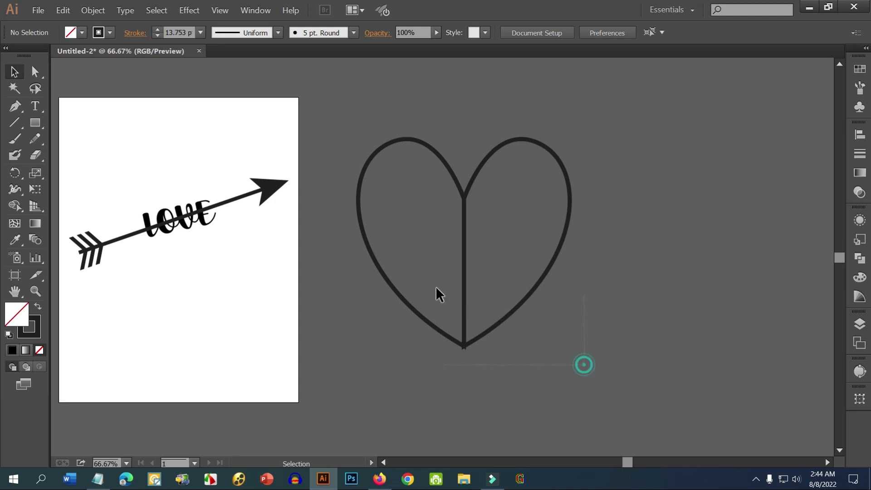
{"action": "left_click", "coordinate": [361, 200]}
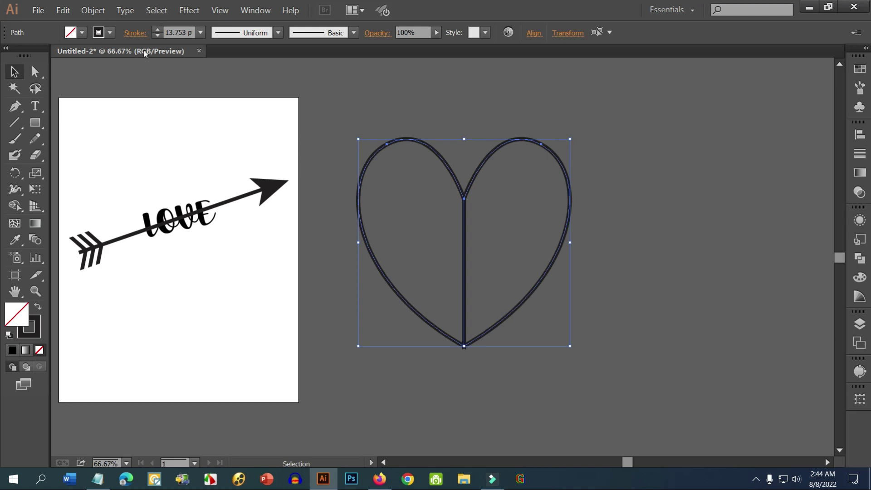
{"action": "left_click", "coordinate": [157, 36]}
{"action": "left_click", "coordinate": [157, 36]}
{"action": "left_click", "coordinate": [157, 36]}
{"action": "left_click", "coordinate": [157, 36]}
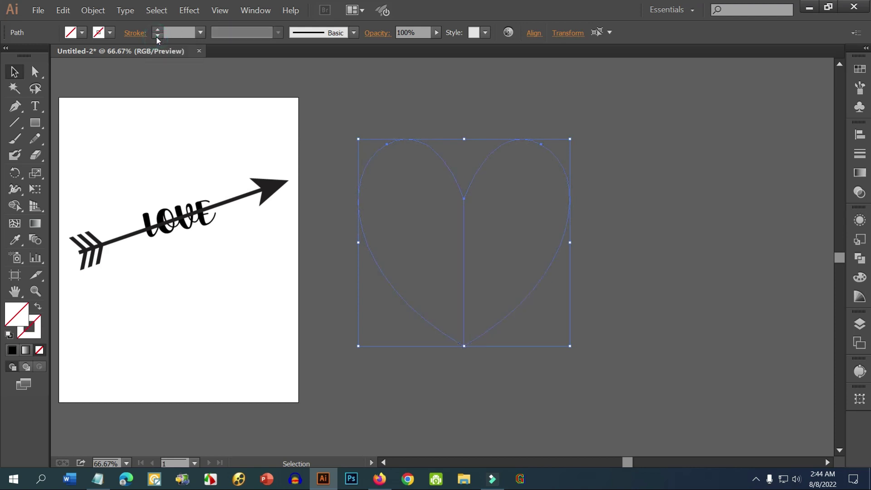
{"action": "left_click", "coordinate": [157, 36]}
{"action": "left_click", "coordinate": [157, 36]}
{"action": "left_click", "coordinate": [157, 29]}
{"action": "left_click", "coordinate": [437, 94]}
Fill the heart with solid black and set its stroke to None
{"action": "scroll", "coordinate": [527, 322], "scroll_direction": "up", "scroll_amount": 3}
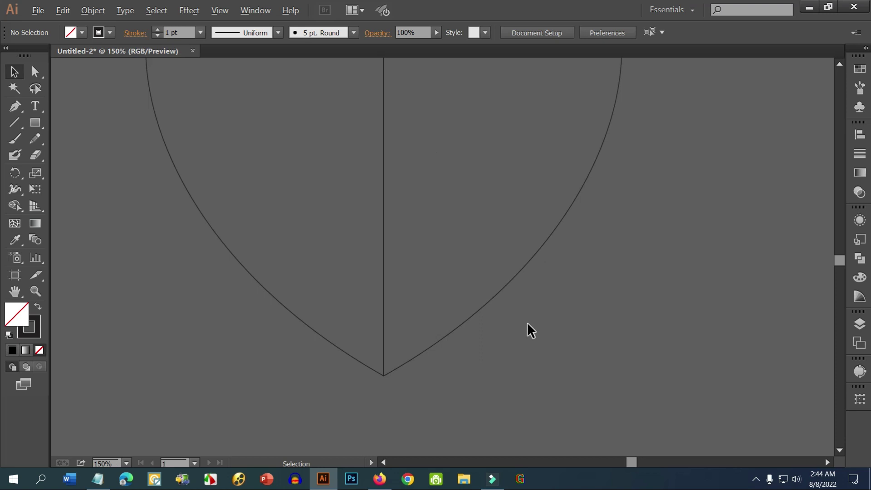
{"action": "scroll", "coordinate": [529, 318], "scroll_direction": "down", "scroll_amount": 4}
{"action": "scroll", "coordinate": [413, 294], "scroll_direction": "up", "scroll_amount": 1}
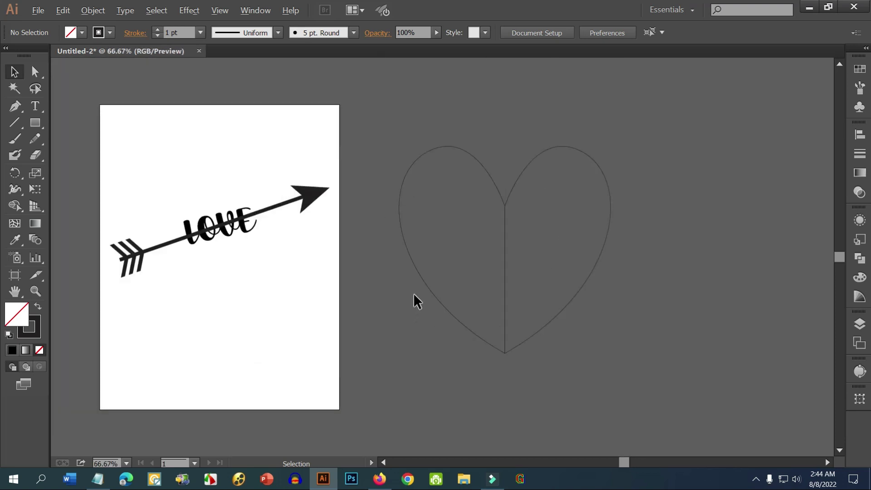
{"action": "left_click_drag", "start_coordinate": [616, 369], "coordinate": [393, 110]}
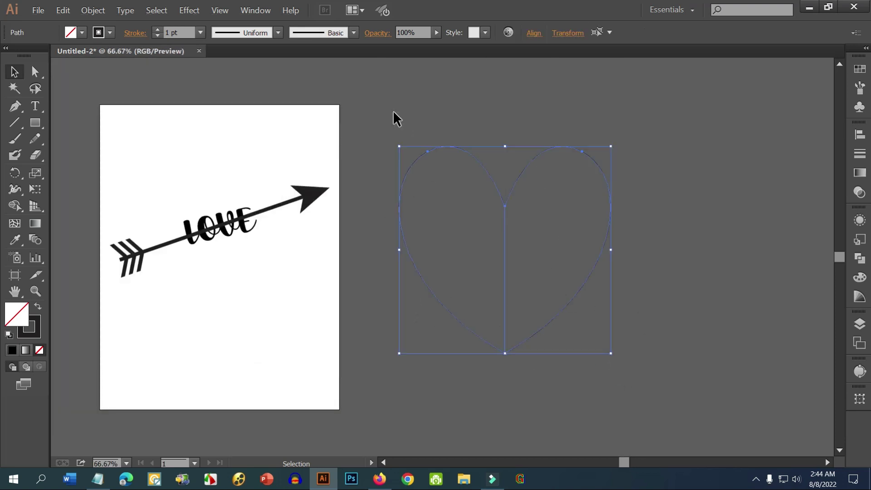
{"action": "left_click", "coordinate": [13, 351]}
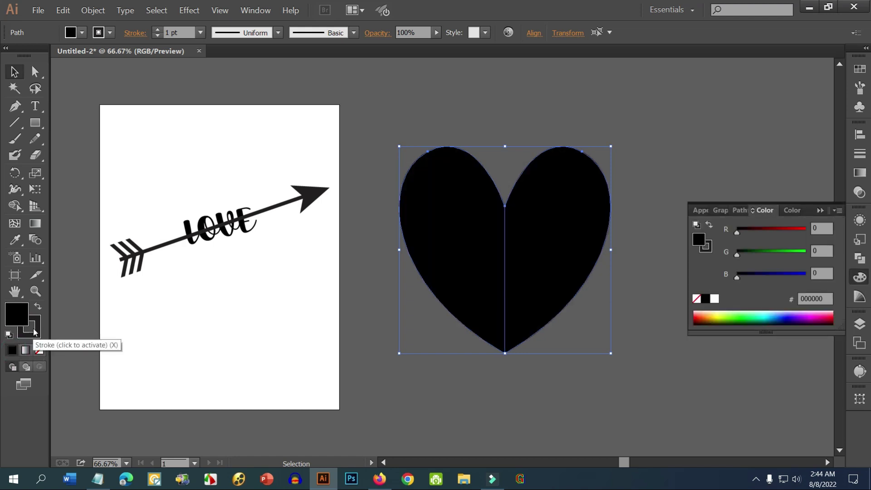
{"action": "left_click", "coordinate": [35, 331]}
{"action": "left_click", "coordinate": [40, 350]}
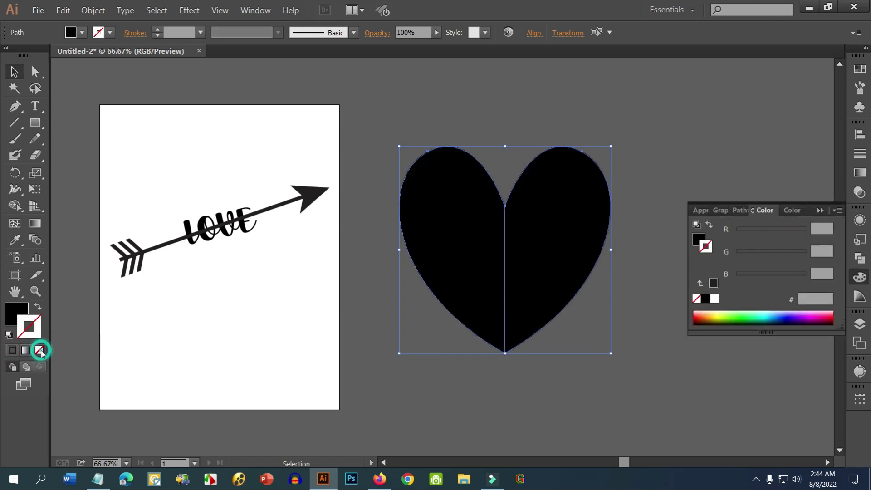
{"action": "left_click", "coordinate": [514, 381]}
{"action": "left_click_drag", "start_coordinate": [580, 370], "coordinate": [508, 376]}
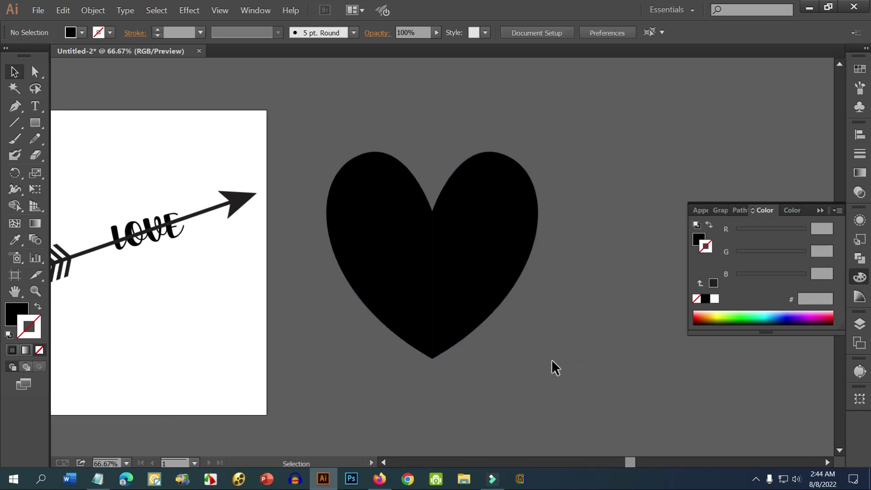
{"action": "left_click", "coordinate": [390, 191]}
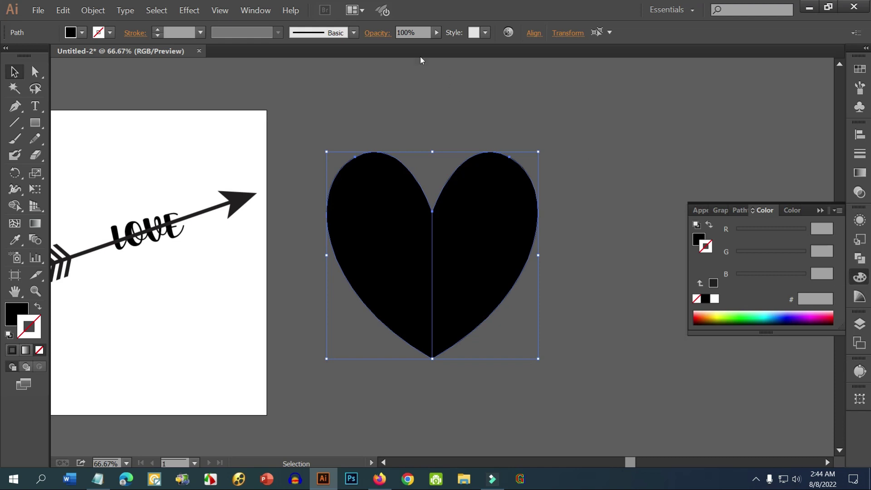
Apply Pathfinder Unite to fuse both heart halves into one seamless black path
{"action": "left_click", "coordinate": [256, 10]}
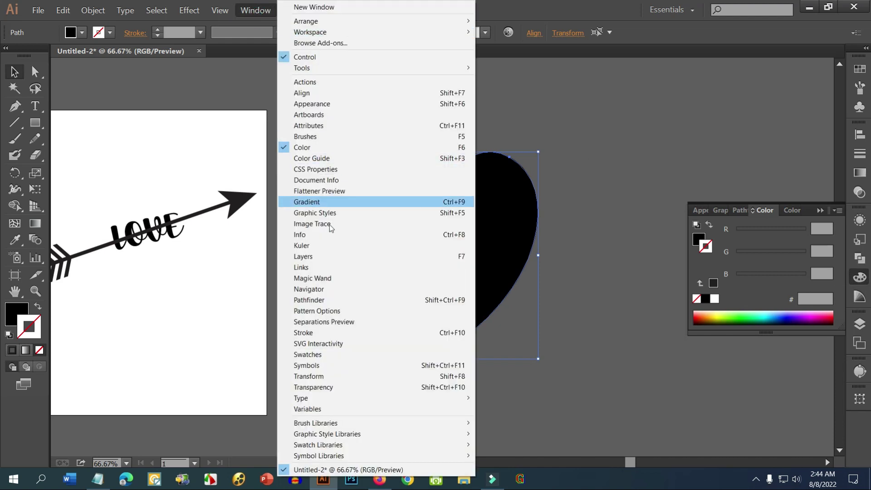
{"action": "left_click", "coordinate": [320, 300]}
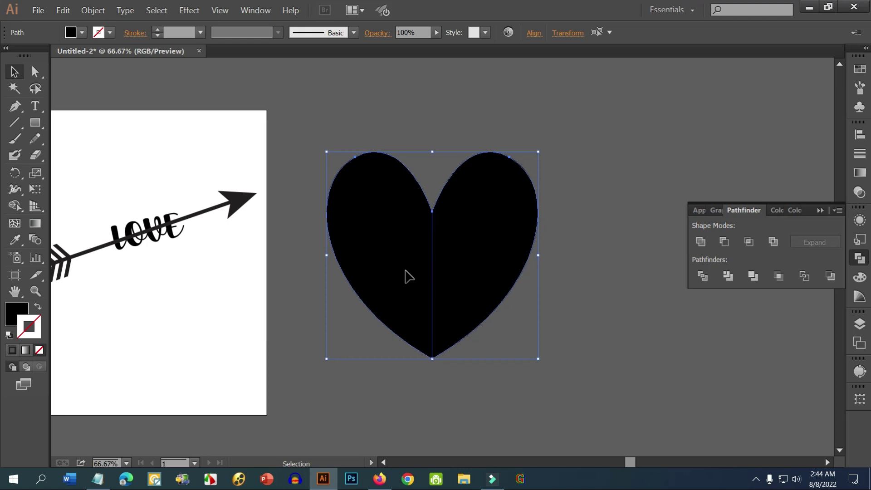
{"action": "left_click", "coordinate": [701, 241]}
{"action": "left_click", "coordinate": [592, 271]}
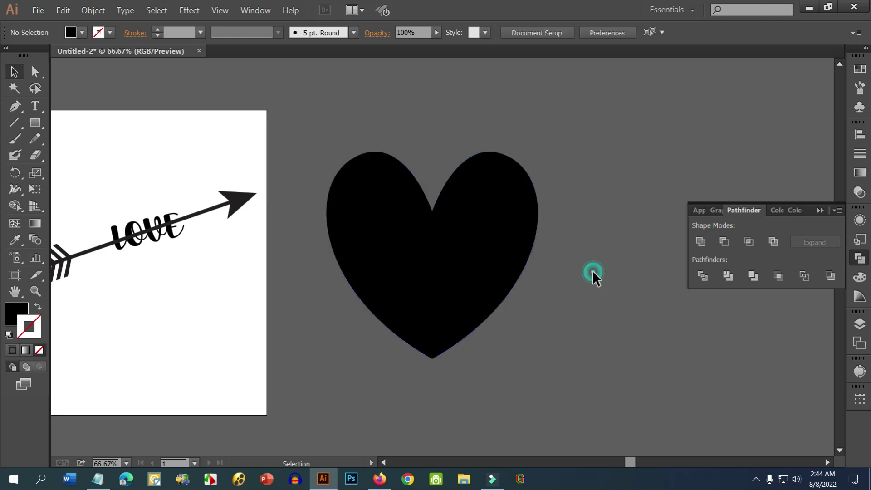
{"action": "left_click", "coordinate": [444, 291]}
{"action": "left_click_drag", "start_coordinate": [435, 297], "coordinate": [482, 290]}
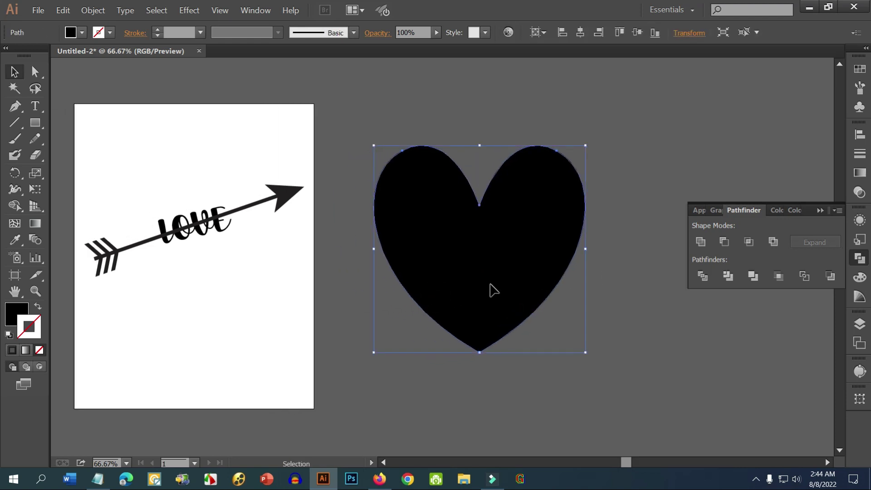
Set the heart's fill to None and its stroke to black
{"action": "left_click", "coordinate": [13, 316]}
{"action": "left_click", "coordinate": [40, 351]}
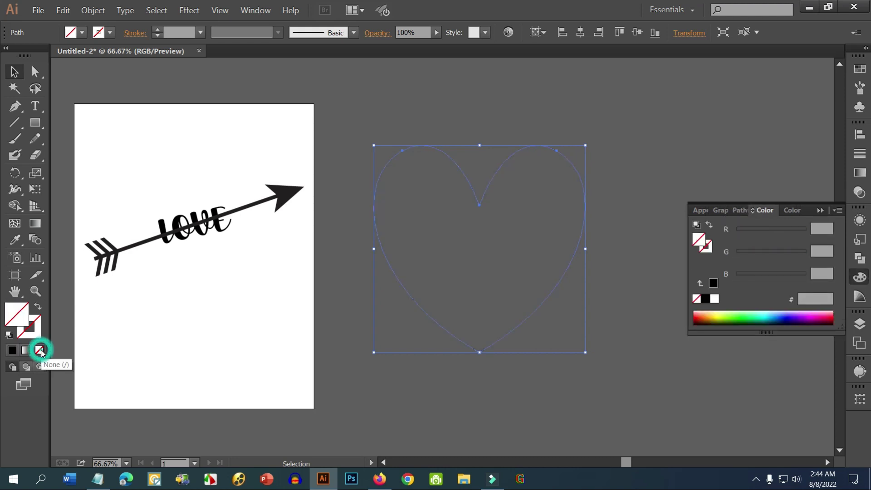
{"action": "left_click", "coordinate": [36, 330]}
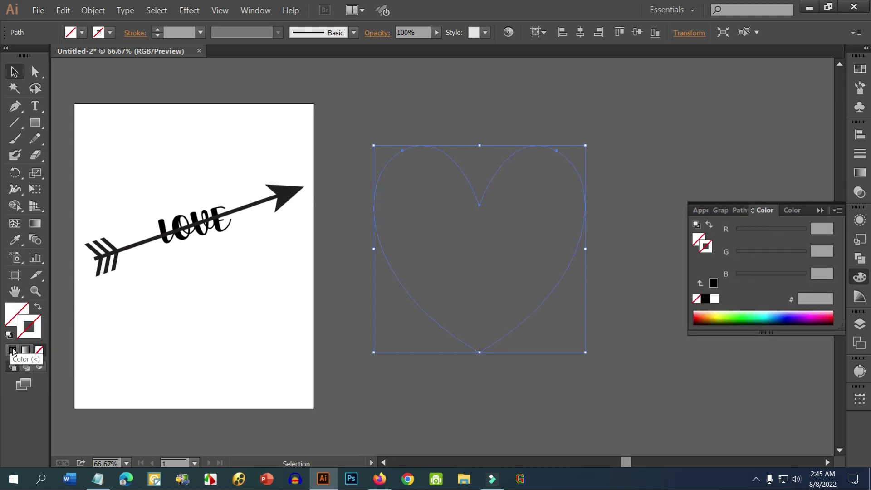
{"action": "left_click", "coordinate": [11, 350]}
Raise the heart's stroke weight to 32 pt
{"action": "left_click", "coordinate": [158, 30]}
{"action": "left_click", "coordinate": [158, 30]}
{"action": "left_click", "coordinate": [159, 30]}
{"action": "left_click", "coordinate": [158, 30]}
{"action": "left_click", "coordinate": [159, 30]}
{"action": "left_click", "coordinate": [158, 30]}
{"action": "left_click", "coordinate": [159, 30]}
{"action": "double_click", "coordinate": [159, 30]}
{"action": "left_click", "coordinate": [159, 30]}
{"action": "double_click", "coordinate": [158, 30]}
{"action": "double_click", "coordinate": [158, 30]}
{"action": "left_click", "coordinate": [158, 30]}
{"action": "double_click", "coordinate": [159, 30]}
{"action": "double_click", "coordinate": [158, 30]}
{"action": "double_click", "coordinate": [158, 30]}
{"action": "double_click", "coordinate": [159, 30]}
{"action": "triple_click", "coordinate": [158, 30]}
{"action": "left_click", "coordinate": [159, 30]}
{"action": "double_click", "coordinate": [158, 30]}
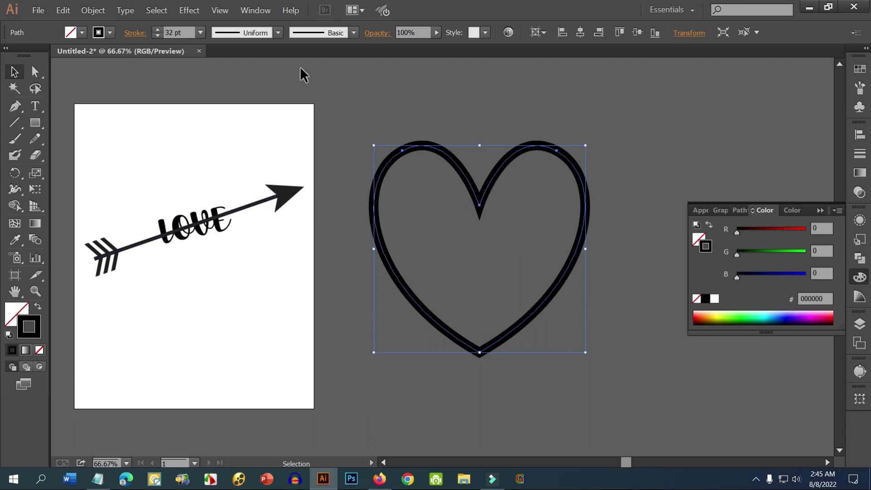
Lower the heart's stroke to 26 pt and try several tapered width profiles
{"action": "left_click", "coordinate": [158, 36]}
{"action": "left_click", "coordinate": [158, 36]}
{"action": "left_click", "coordinate": [157, 36]}
{"action": "left_click", "coordinate": [158, 36]}
{"action": "left_click", "coordinate": [157, 36]}
{"action": "left_click", "coordinate": [157, 36]}
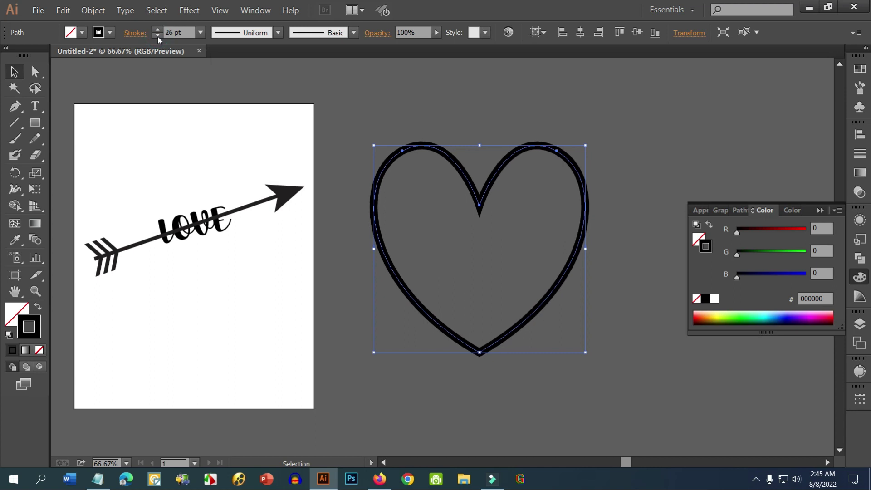
{"action": "left_click", "coordinate": [245, 36]}
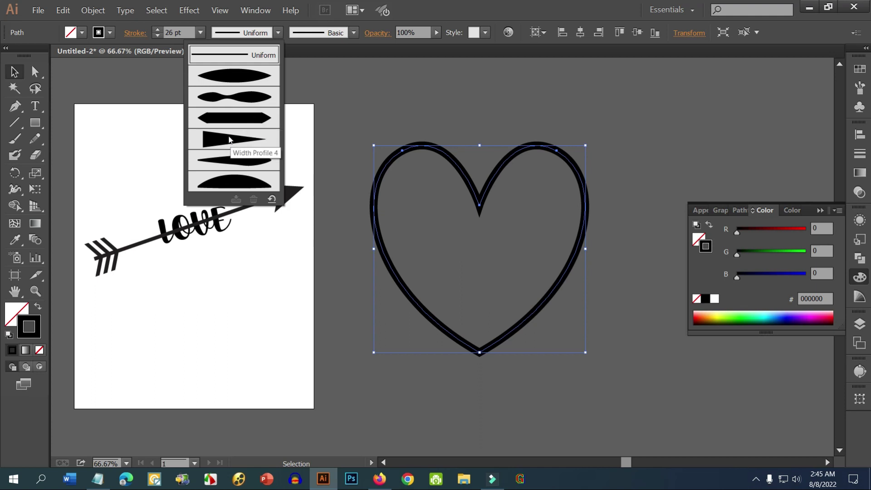
{"action": "left_click", "coordinate": [231, 76]}
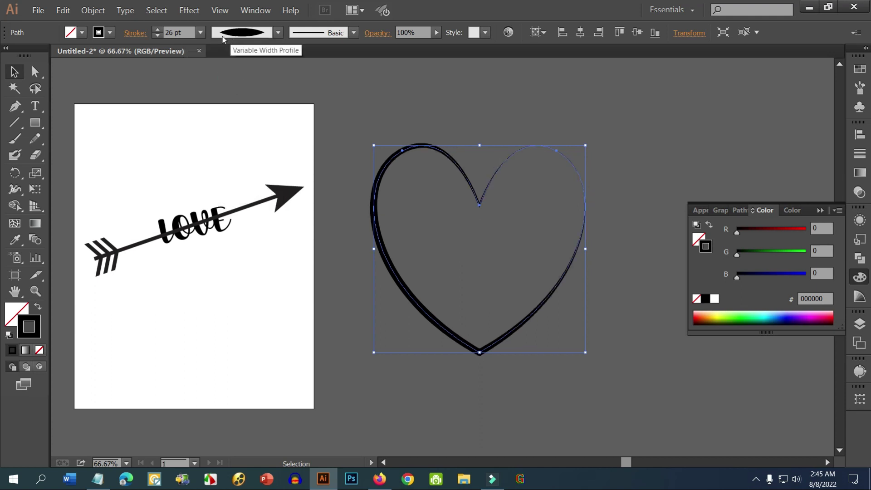
{"action": "left_click", "coordinate": [237, 33]}
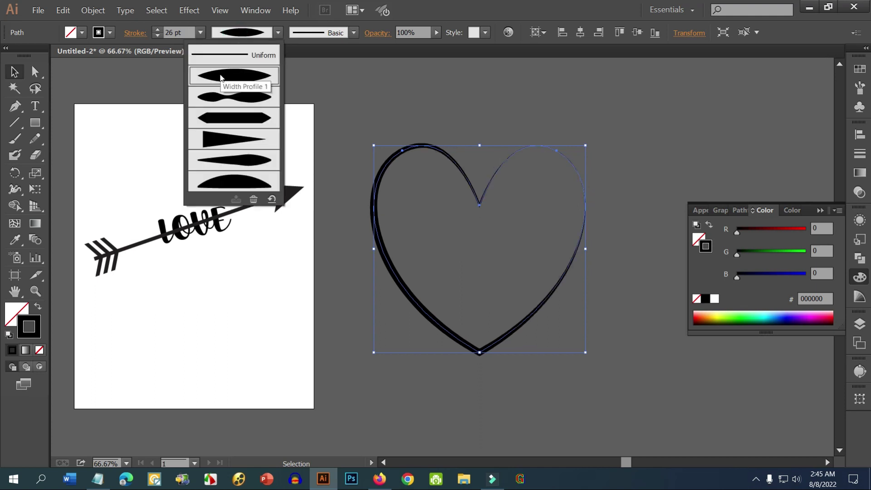
{"action": "left_click", "coordinate": [221, 138]}
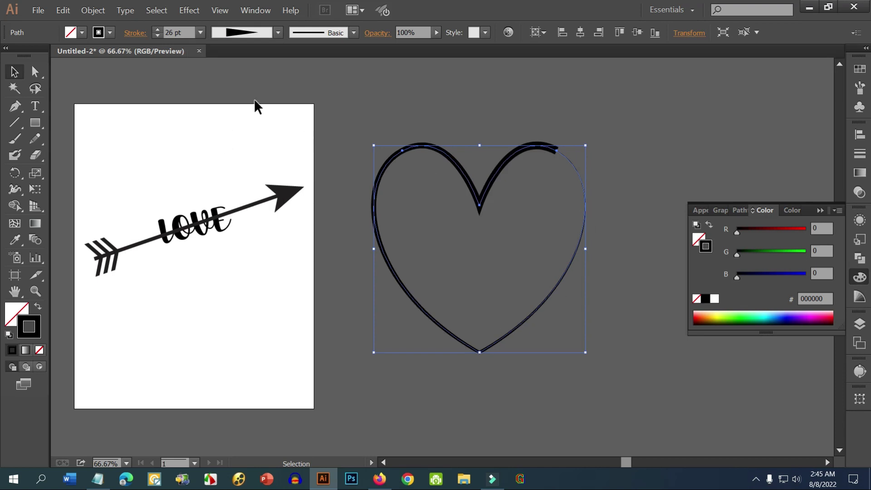
{"action": "left_click", "coordinate": [237, 33]}
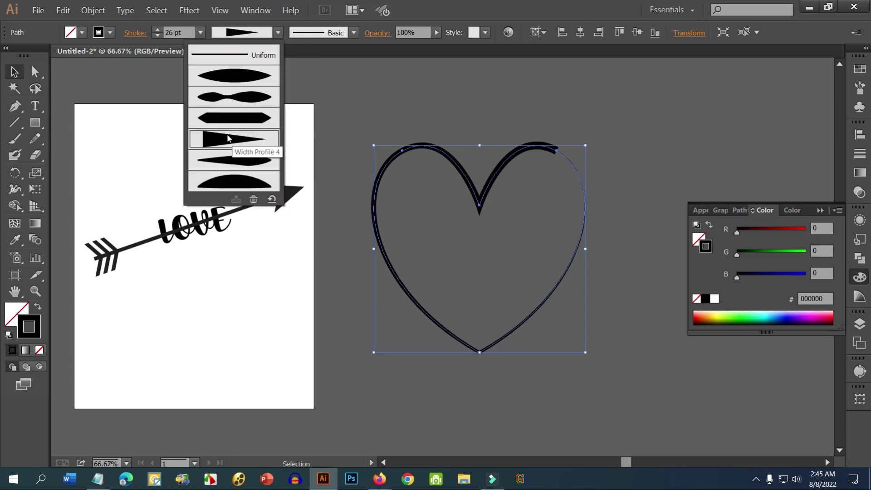
{"action": "left_click", "coordinate": [241, 162]}
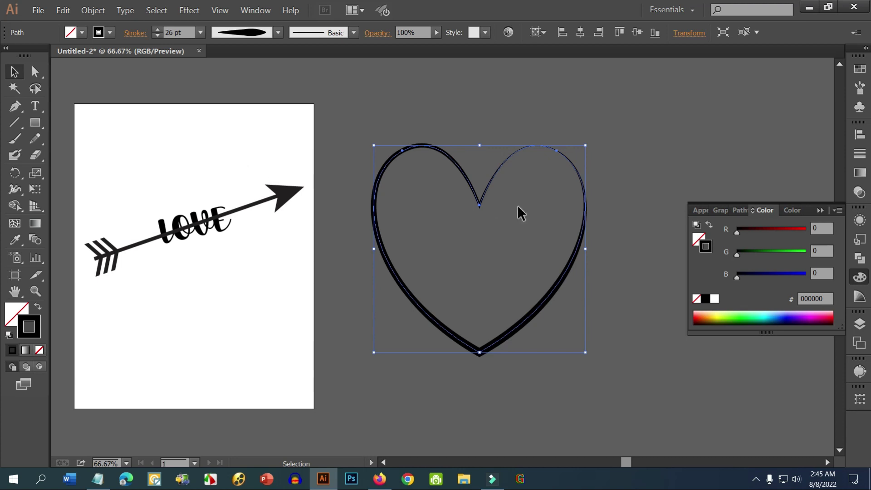
Flip the stroke profile in the Stroke panel, then set the width profile to Uniform
{"action": "left_click", "coordinate": [141, 35]}
{"action": "left_click", "coordinate": [130, 241]}
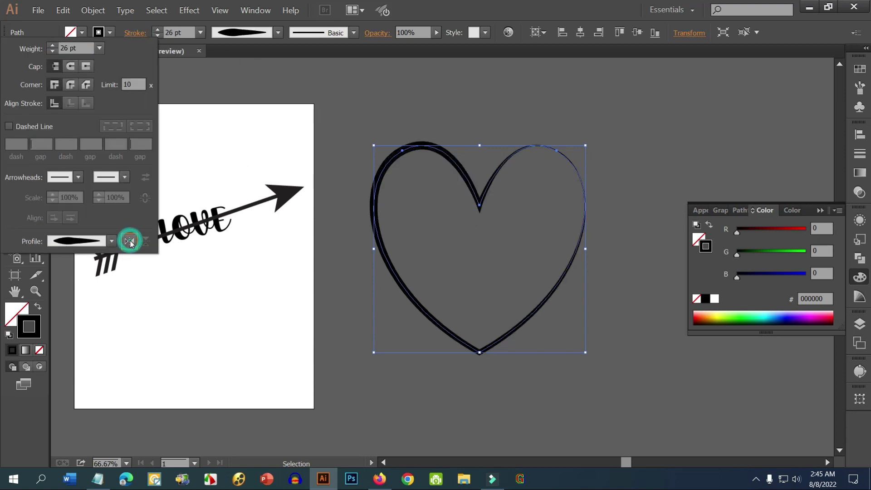
{"action": "left_click", "coordinate": [579, 315]}
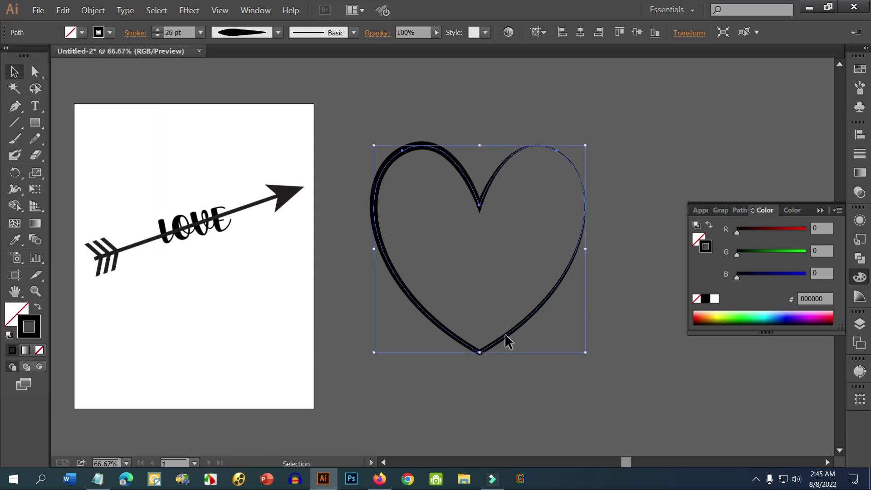
{"action": "left_click", "coordinate": [246, 39]}
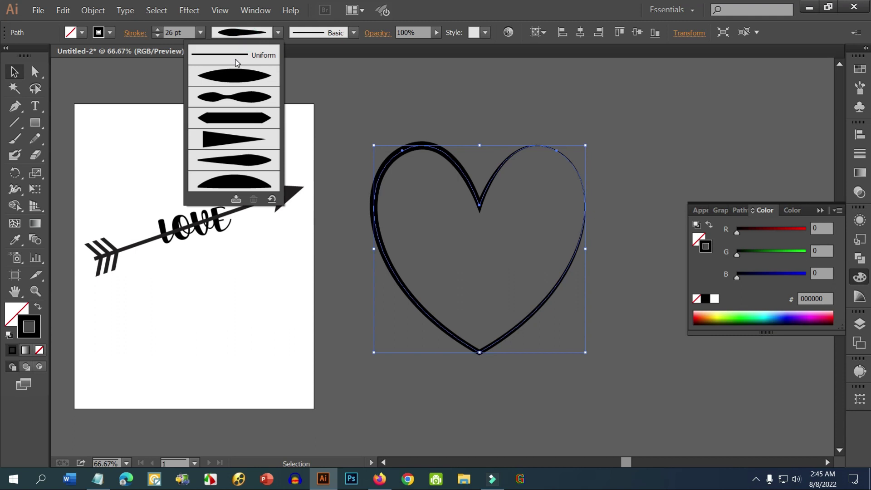
{"action": "left_click", "coordinate": [234, 55]}
{"action": "left_click", "coordinate": [486, 119]}
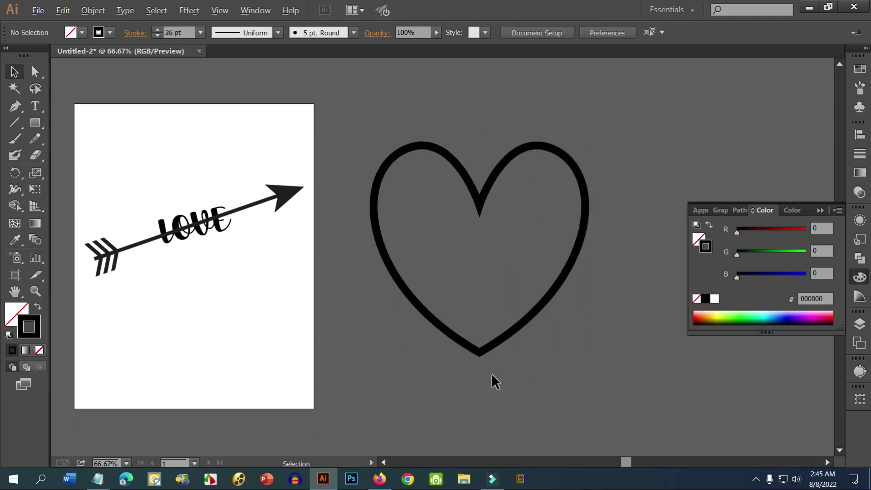
{"action": "scroll", "coordinate": [495, 381], "scroll_direction": "up", "scroll_amount": 3}
{"action": "scroll", "coordinate": [495, 381], "scroll_direction": "down", "scroll_amount": 3}
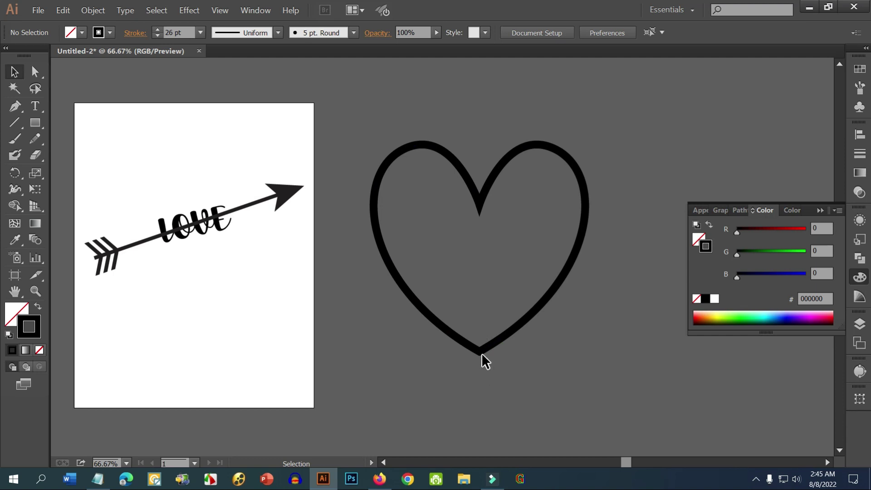
Move the heart onto the artboard over the arrow, shrink it and raise it behind the arrow
{"action": "left_click", "coordinate": [480, 203]}
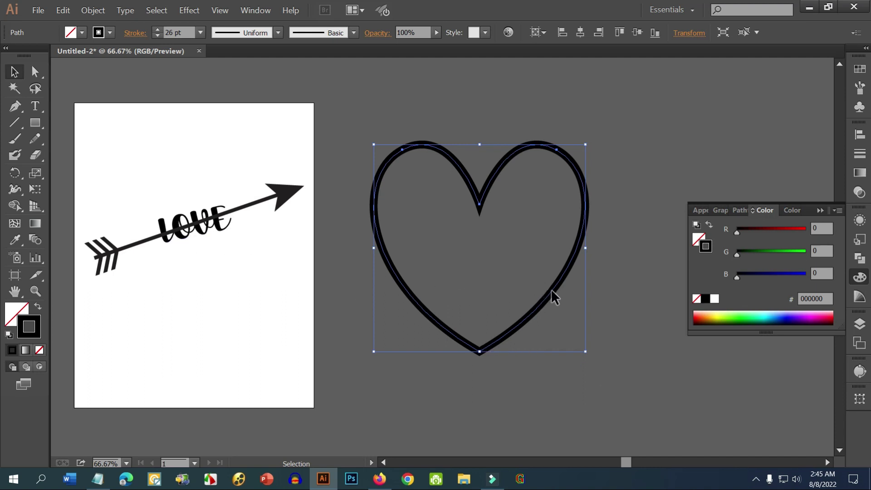
{"action": "left_click_drag", "start_coordinate": [551, 291], "coordinate": [298, 285]}
{"action": "key", "text": "ctrl+plus"}
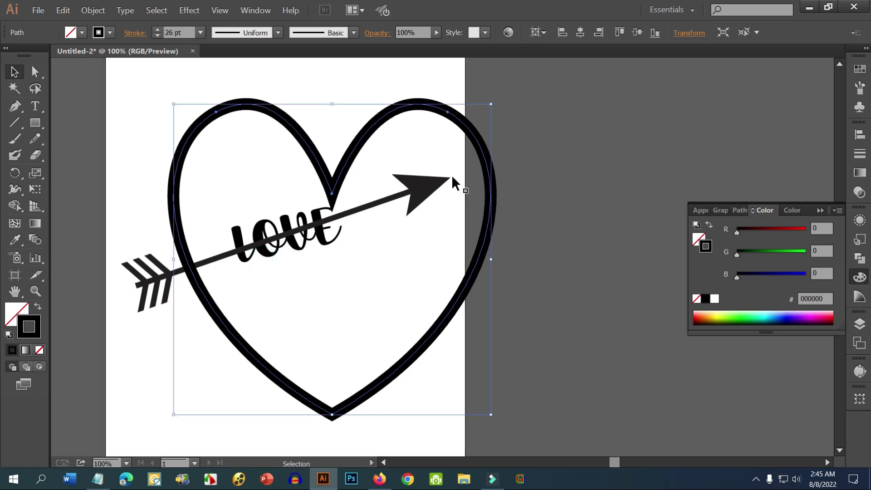
{"action": "left_click_drag", "start_coordinate": [493, 105], "coordinate": [394, 198]}
{"action": "left_click_drag", "start_coordinate": [395, 282], "coordinate": [402, 248]}
{"action": "left_click_drag", "start_coordinate": [395, 153], "coordinate": [384, 167]}
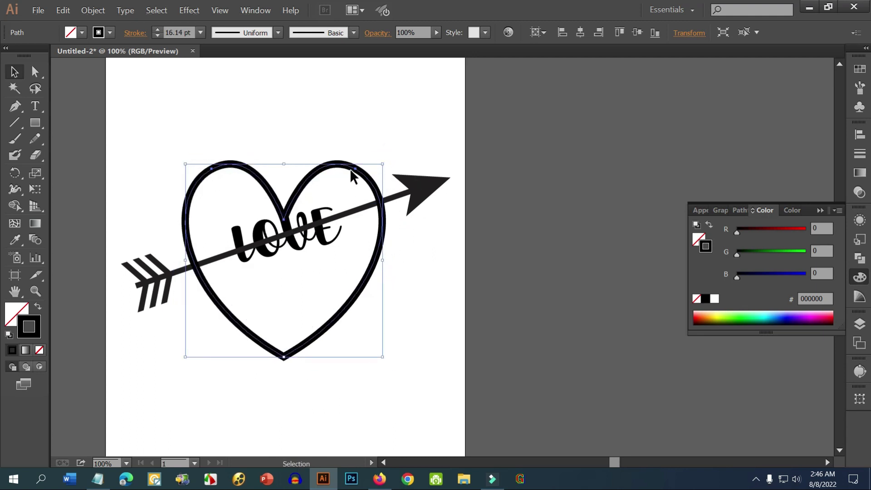
{"action": "left_click_drag", "start_coordinate": [334, 169], "coordinate": [334, 156]}
{"action": "left_click", "coordinate": [348, 109]}
Shift the heart slightly left so it frames LOVE
{"action": "scroll", "coordinate": [320, 130], "scroll_direction": "up", "scroll_amount": 2}
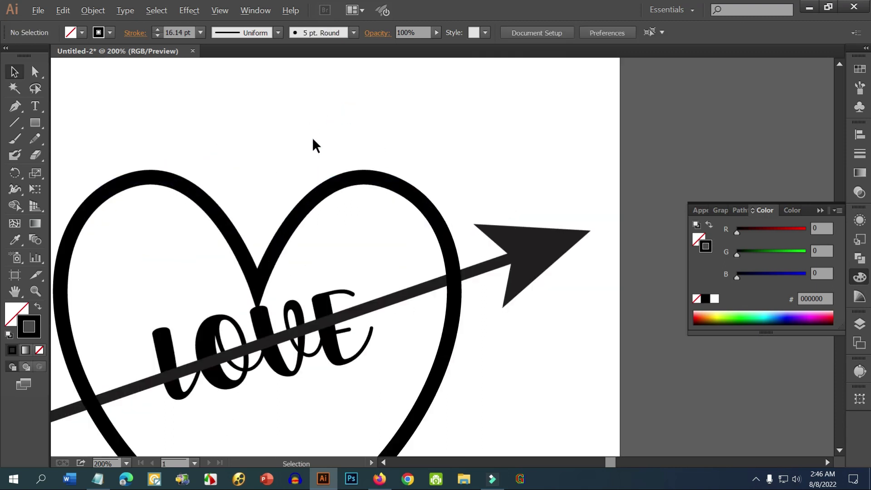
{"action": "left_click", "coordinate": [311, 177]}
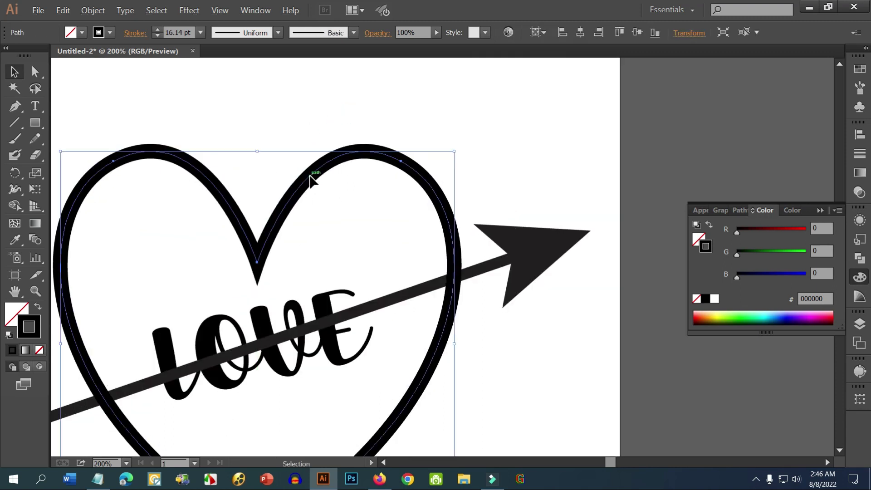
{"action": "scroll", "coordinate": [310, 176], "scroll_direction": "down", "scroll_amount": 1}
{"action": "left_click", "coordinate": [409, 330]}
{"action": "scroll", "coordinate": [413, 345], "scroll_direction": "down", "scroll_amount": 1}
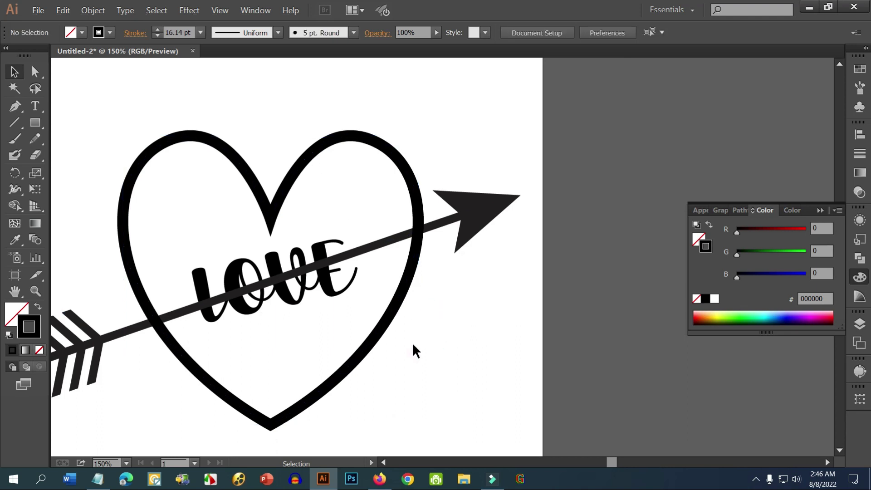
{"action": "left_click_drag", "start_coordinate": [368, 342], "coordinate": [362, 345]}
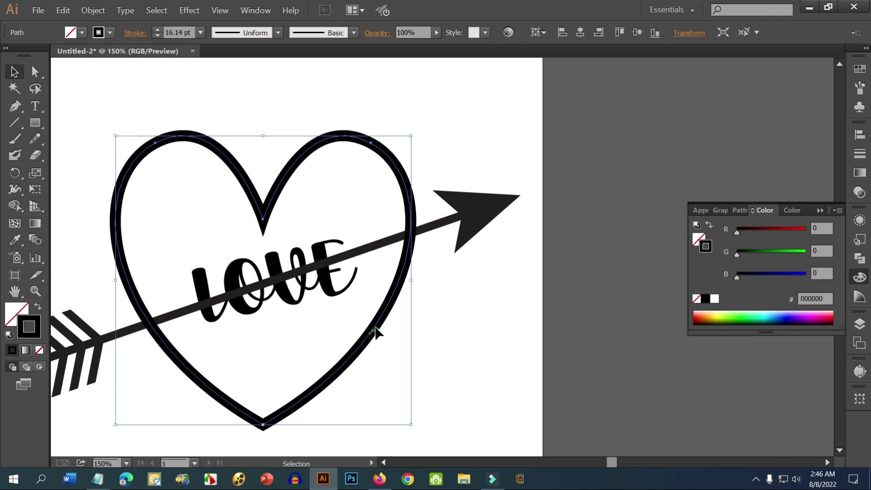
{"action": "scroll", "coordinate": [390, 302], "scroll_direction": "down", "scroll_amount": 1}
{"action": "left_click", "coordinate": [435, 334]}
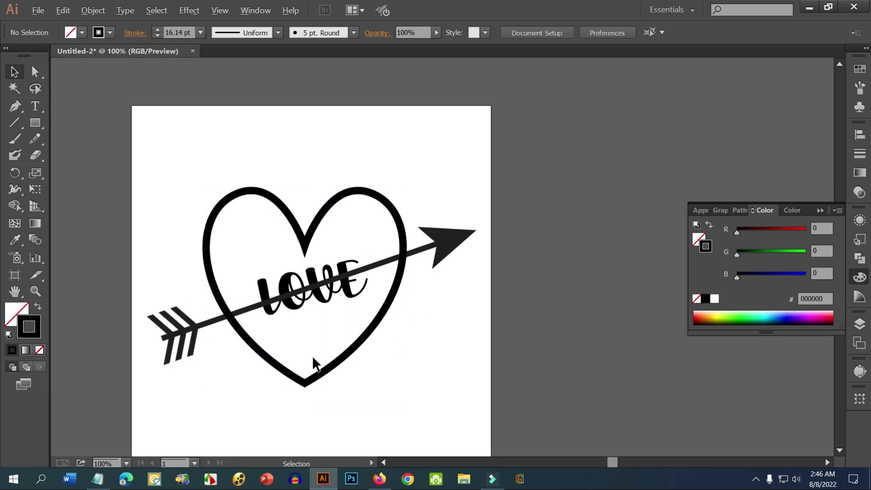
{"action": "scroll", "coordinate": [314, 359], "scroll_direction": "up", "scroll_amount": 1}
Shrink the heart a bit more toward its centre, leaving a 13.554 pt stroke
{"action": "left_click", "coordinate": [334, 385]}
{"action": "left_click_drag", "start_coordinate": [449, 108], "coordinate": [430, 131]}
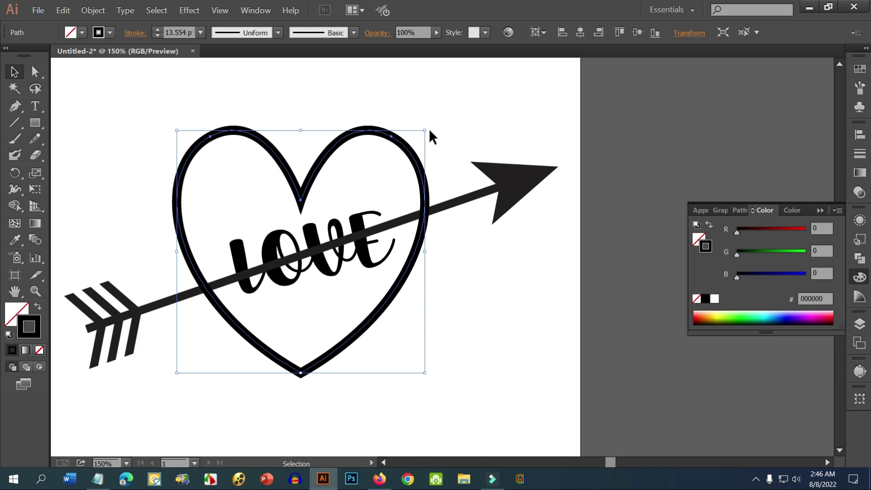
{"action": "left_click", "coordinate": [467, 311]}
{"action": "left_click_drag", "start_coordinate": [497, 290], "coordinate": [511, 284]}
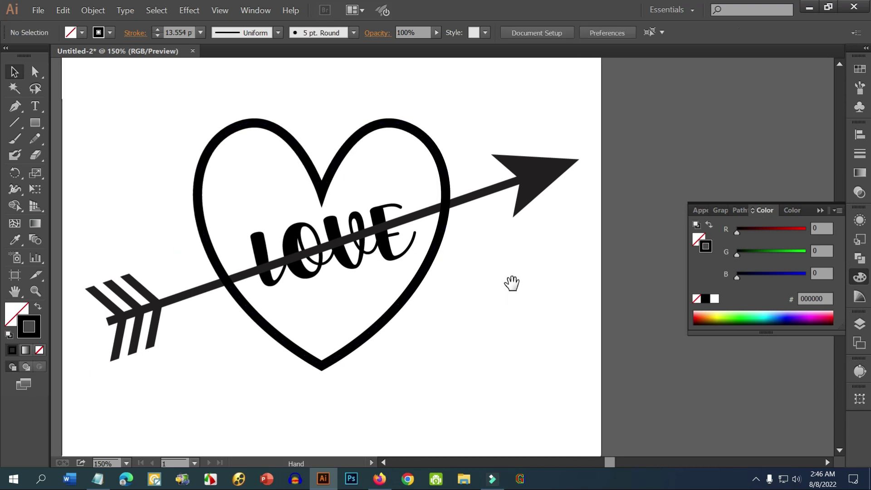
{"action": "scroll", "coordinate": [407, 305], "scroll_direction": "up", "scroll_amount": 1}
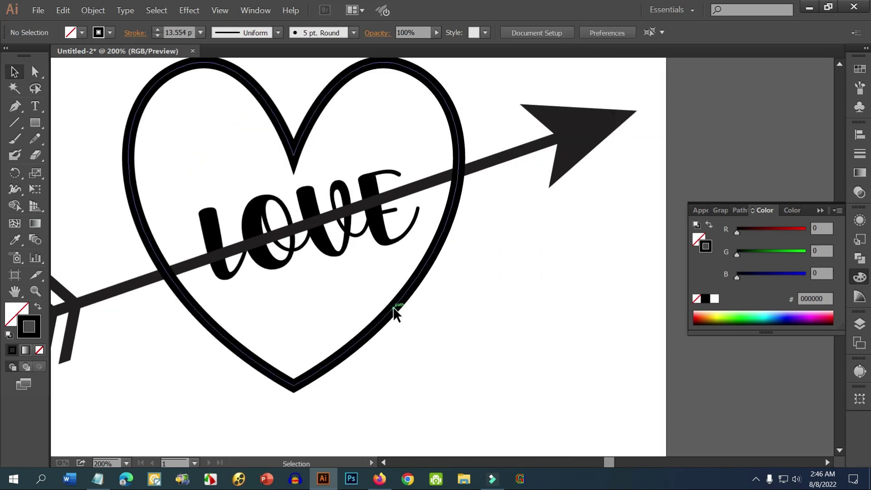
{"action": "left_click", "coordinate": [398, 314]}
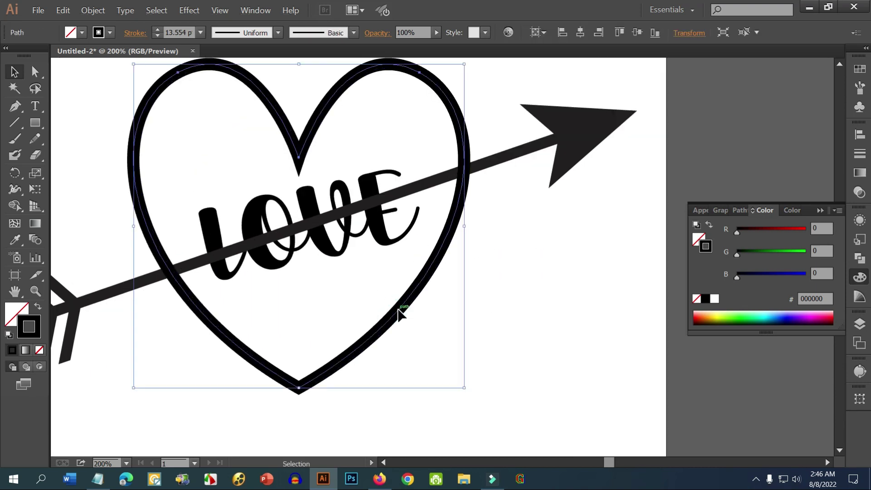
{"action": "left_click", "coordinate": [503, 319]}
{"action": "scroll", "coordinate": [526, 304], "scroll_direction": "down", "scroll_amount": 1}
{"action": "left_click_drag", "start_coordinate": [521, 289], "coordinate": [520, 287]}
Shrink the arrow from both ends and raise its stroke weight to 12 pt
{"action": "left_click", "coordinate": [557, 172]}
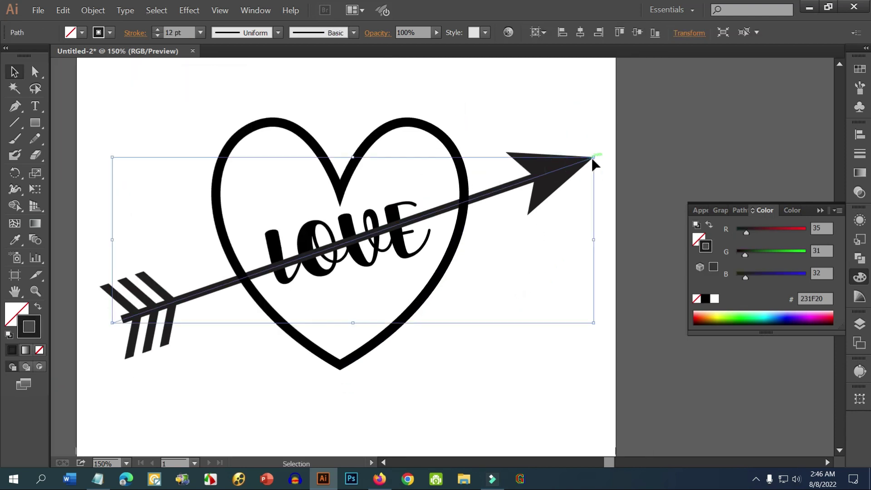
{"action": "mouse_move", "coordinate": [594, 158]}
{"action": "left_mouse_down"}
{"action": "mouse_move", "coordinate": [572, 172]}
{"action": "mouse_move", "coordinate": [546, 170]}
{"action": "mouse_move", "coordinate": [563, 171]}
{"action": "left_mouse_up"}
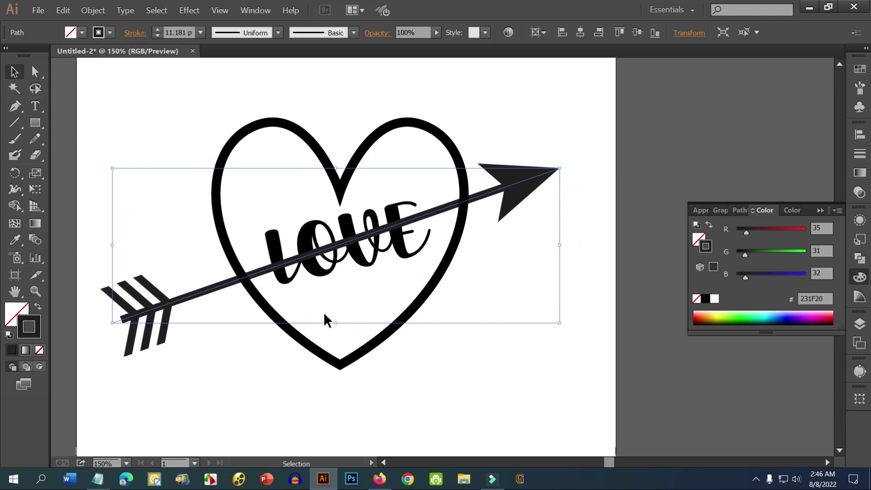
{"action": "left_click_drag", "start_coordinate": [112, 323], "coordinate": [151, 309]}
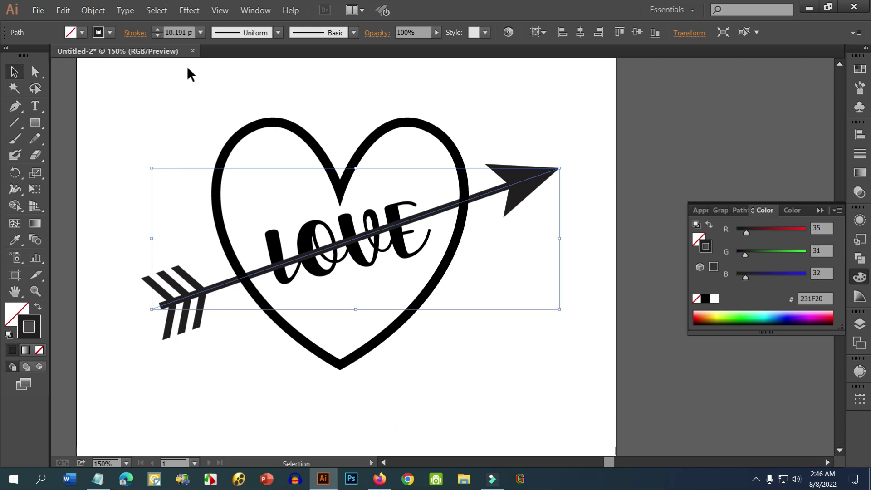
{"action": "left_click", "coordinate": [160, 31]}
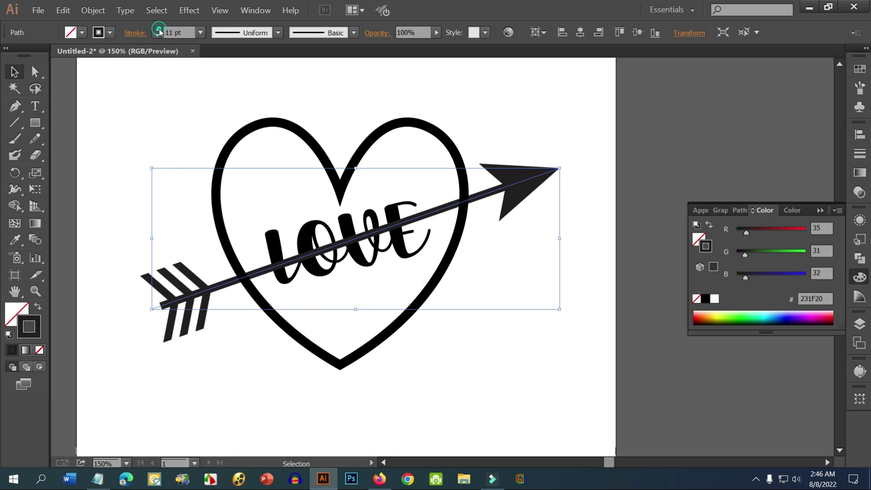
{"action": "left_click", "coordinate": [160, 30]}
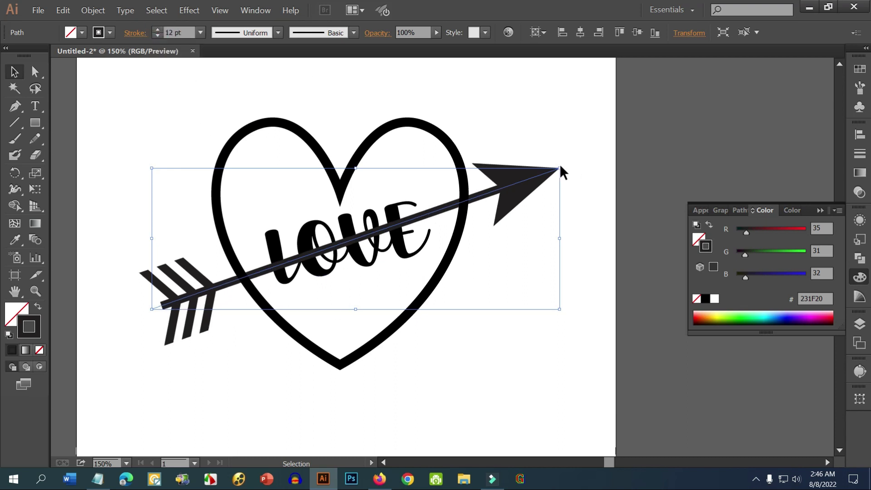
{"action": "left_click_drag", "start_coordinate": [560, 167], "coordinate": [565, 165]}
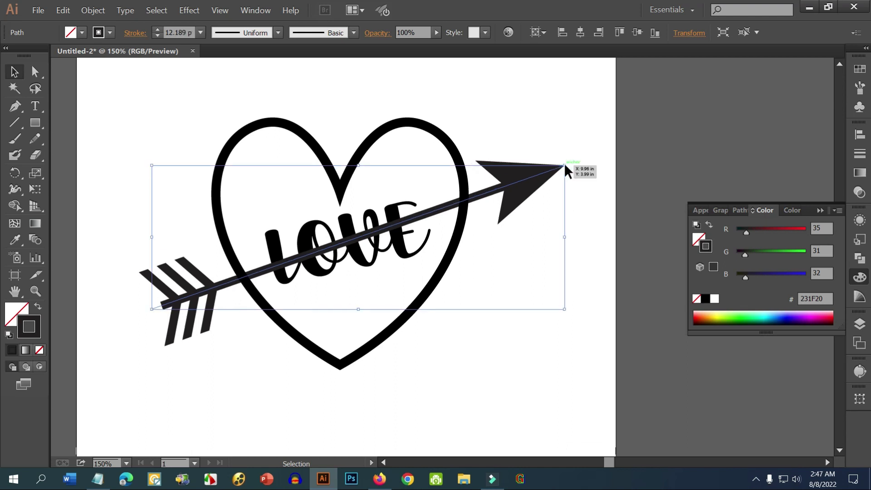
{"action": "left_click", "coordinate": [479, 98]}
{"action": "left_click", "coordinate": [394, 125]}
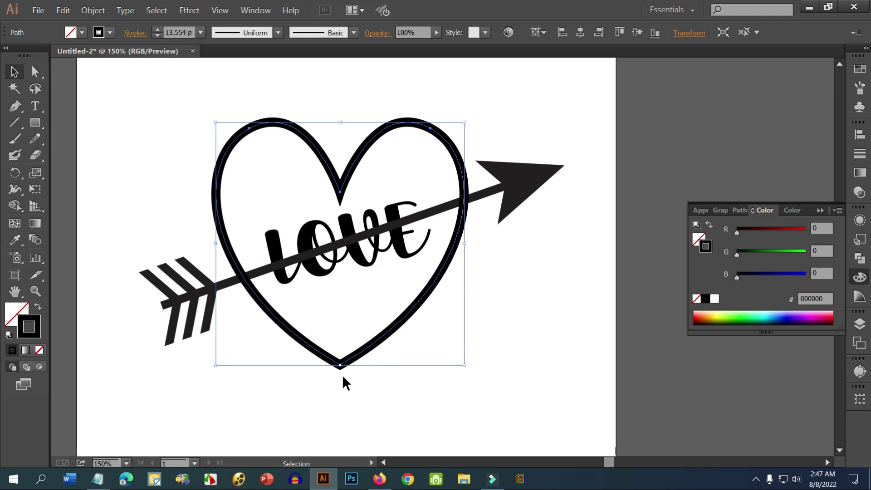
Use the Width tool to narrow the heart's stroke at its bottom point
{"action": "scroll", "coordinate": [342, 382], "scroll_direction": "up", "scroll_amount": 4}
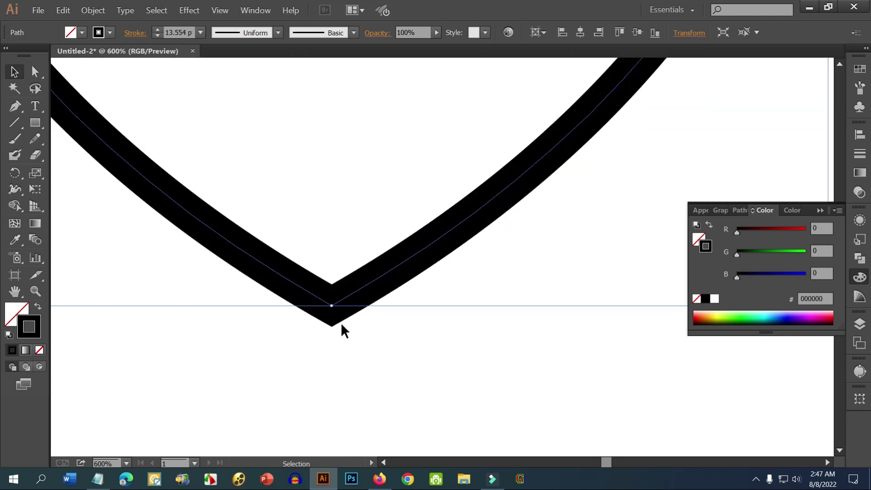
{"action": "scroll", "coordinate": [333, 313], "scroll_direction": "up", "scroll_amount": 1}
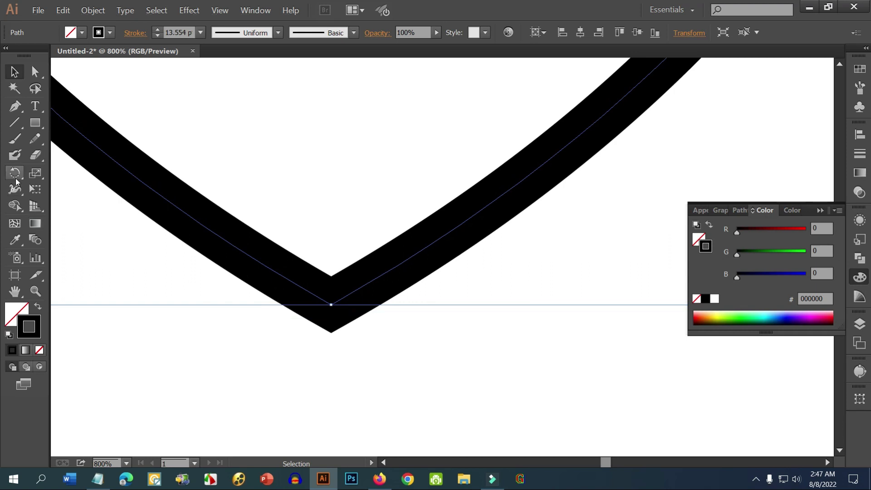
{"action": "left_click", "coordinate": [18, 191]}
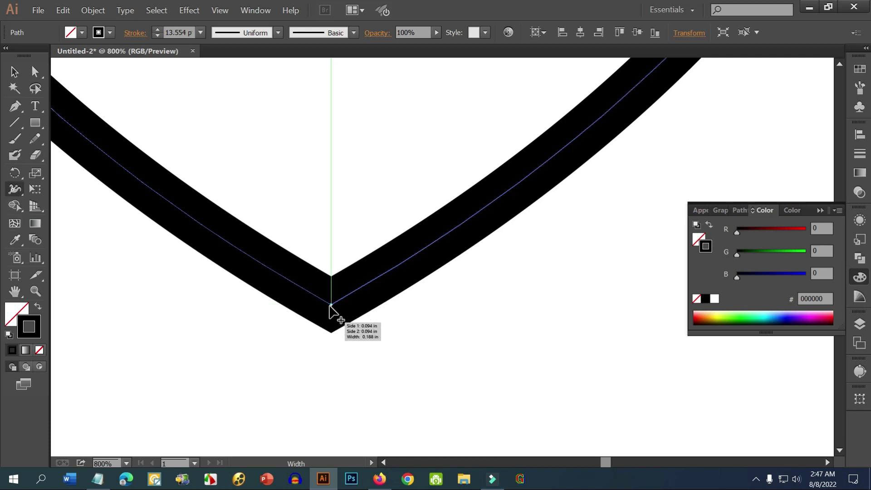
{"action": "mouse_move", "coordinate": [331, 308]}
{"action": "left_mouse_down"}
{"action": "mouse_move", "coordinate": [331, 336]}
{"action": "mouse_move", "coordinate": [334, 304]}
{"action": "mouse_move", "coordinate": [332, 310]}
{"action": "left_mouse_up"}
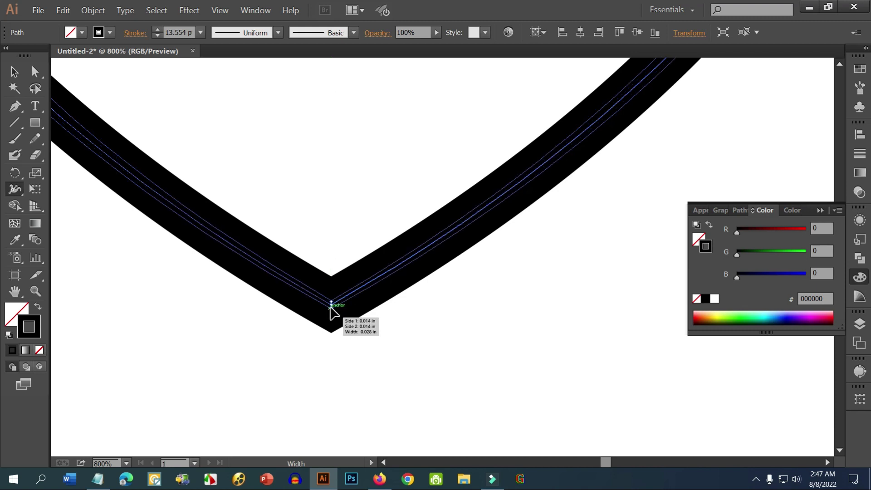
{"action": "left_click_drag", "start_coordinate": [331, 307], "coordinate": [332, 306]}
{"action": "scroll", "coordinate": [405, 351], "scroll_direction": "down", "scroll_amount": 5}
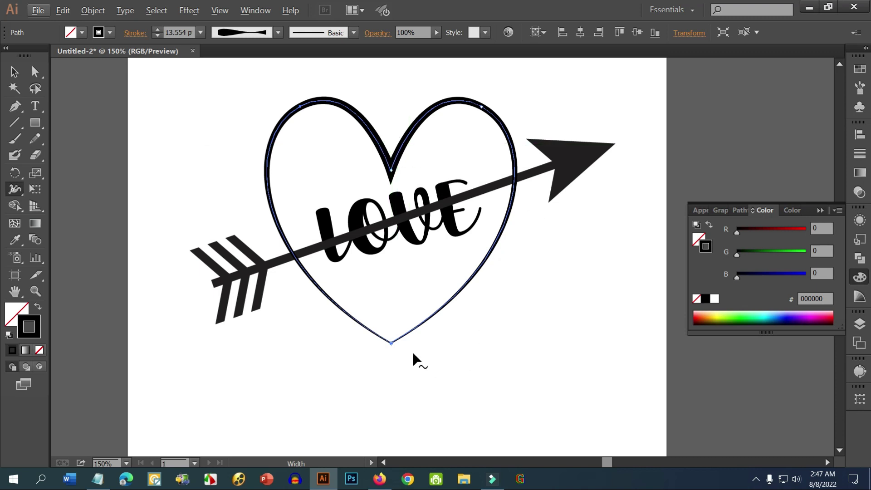
{"action": "scroll", "coordinate": [399, 352], "scroll_direction": "up", "scroll_amount": 4}
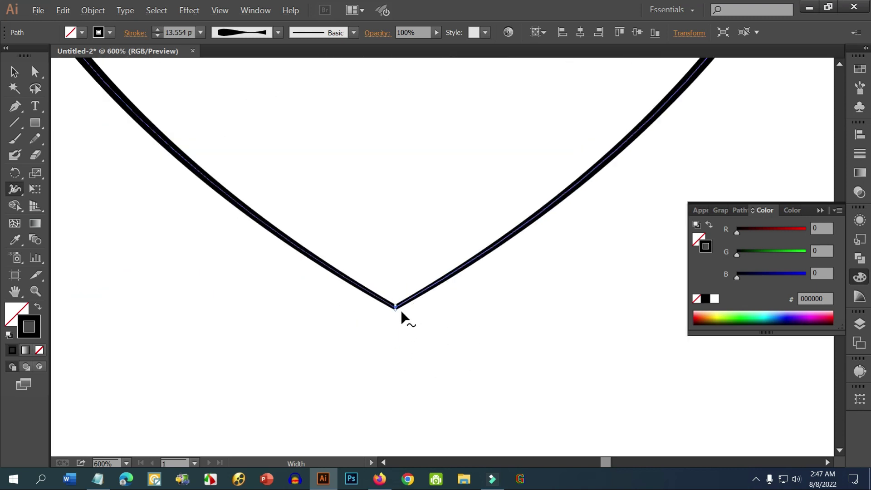
{"action": "scroll", "coordinate": [393, 310], "scroll_direction": "up", "scroll_amount": 5}
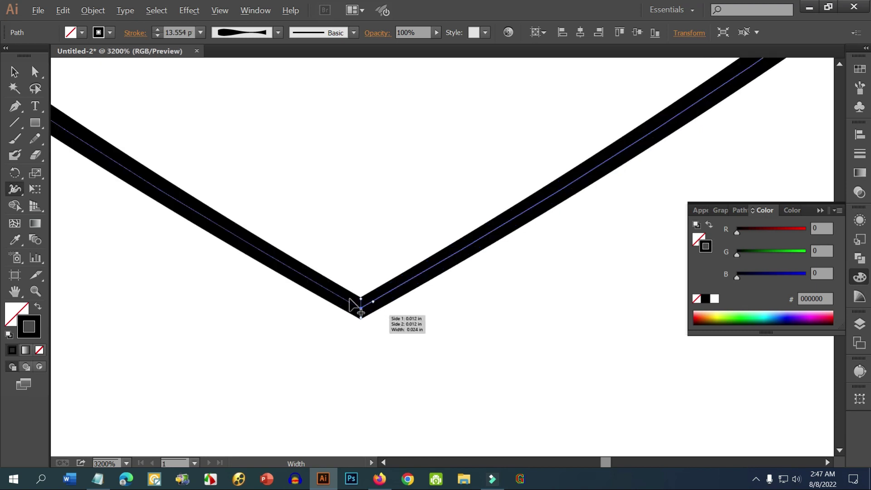
Refine the bottom-corner width, undoing an over-thinned attempt, until the stroke tapers to a sharp tip
{"action": "left_click_drag", "start_coordinate": [361, 313], "coordinate": [364, 321]}
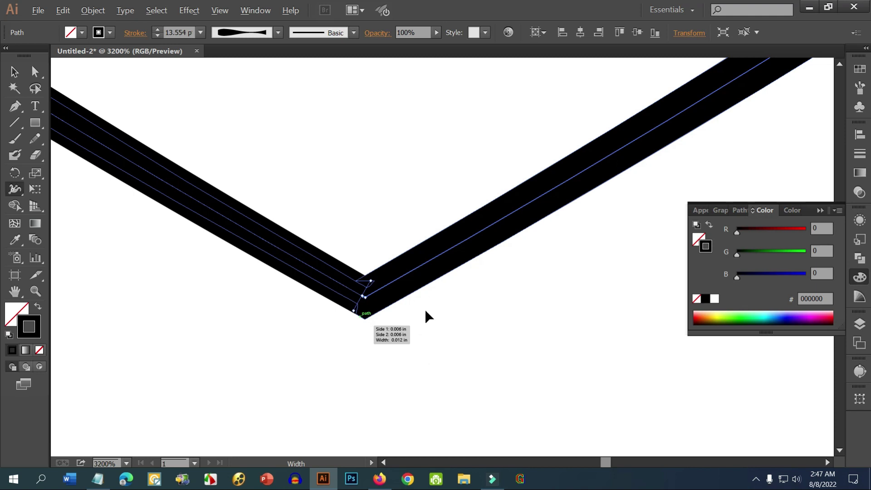
{"action": "key", "text": "ctrl+plus"}
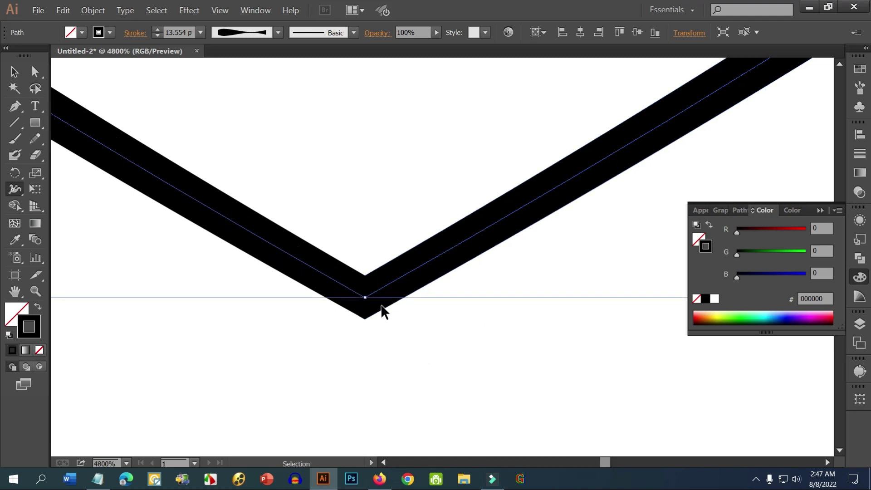
{"action": "left_click_drag", "start_coordinate": [366, 279], "coordinate": [366, 299]}
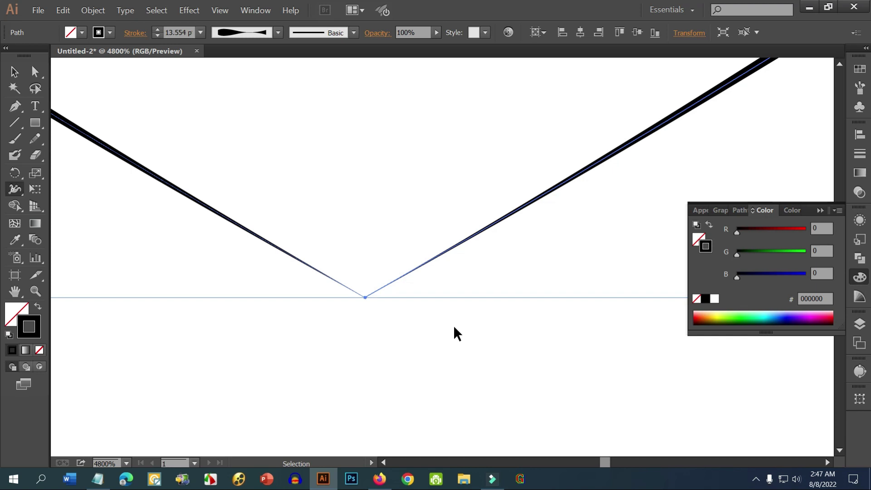
{"action": "key", "text": "ctrl+z"}
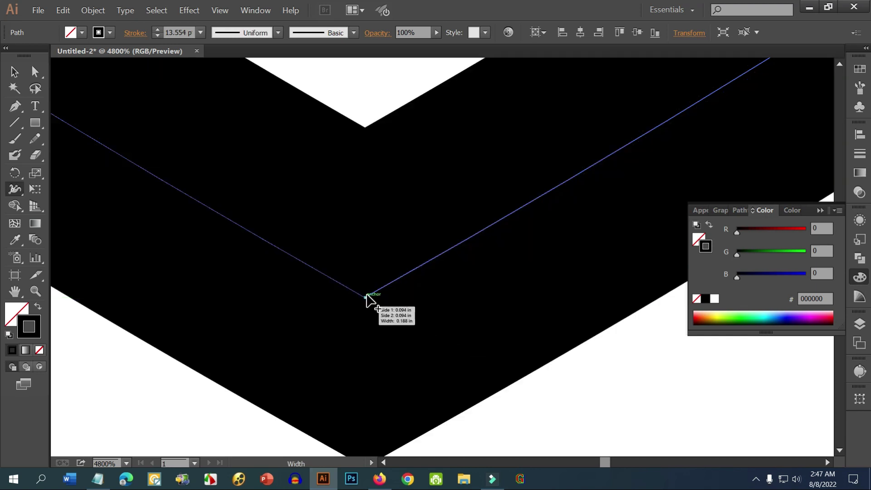
{"action": "mouse_move", "coordinate": [366, 297]}
{"action": "left_mouse_down"}
{"action": "mouse_move", "coordinate": [366, 345]}
{"action": "mouse_move", "coordinate": [365, 327]}
{"action": "mouse_move", "coordinate": [390, 328]}
{"action": "left_mouse_up"}
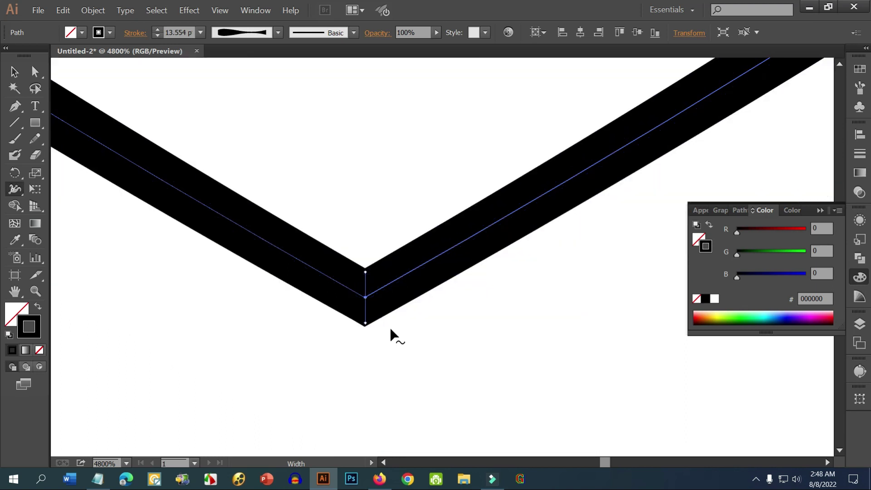
{"action": "scroll", "coordinate": [390, 328], "scroll_direction": "down", "scroll_amount": 5}
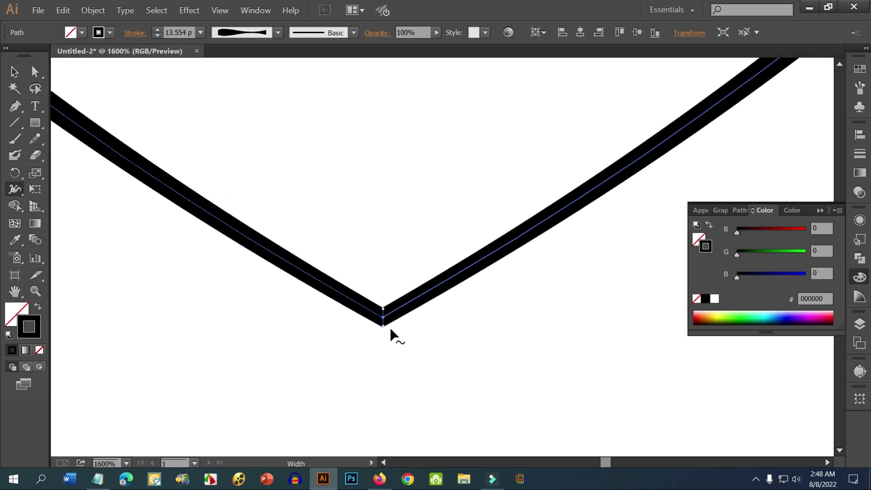
{"action": "scroll", "coordinate": [390, 328], "scroll_direction": "down", "scroll_amount": 6}
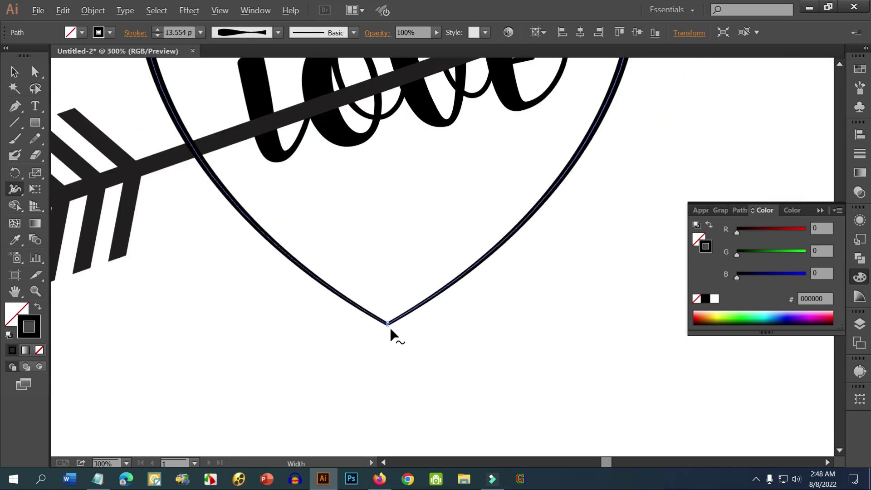
{"action": "left_click", "coordinate": [14, 71]}
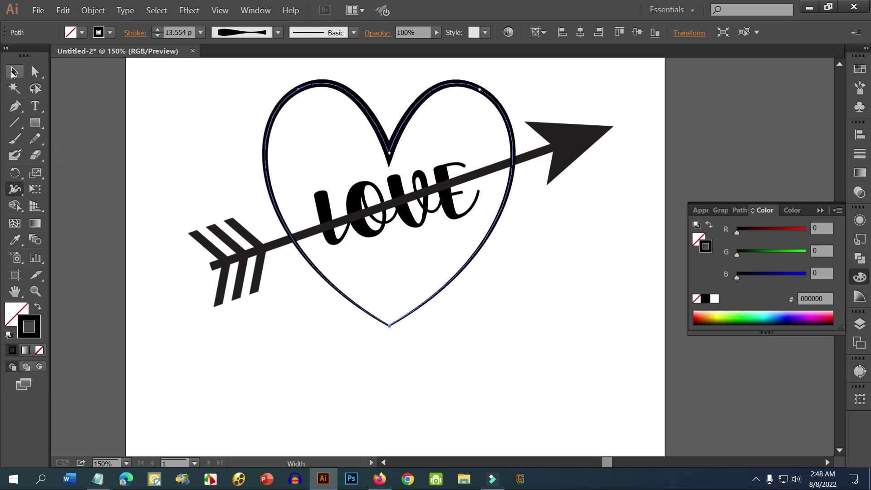
Move the arrow slightly lower and resize it from its tail end
{"action": "left_click", "coordinate": [559, 265]}
{"action": "scroll", "coordinate": [549, 273], "scroll_direction": "up", "scroll_amount": 2}
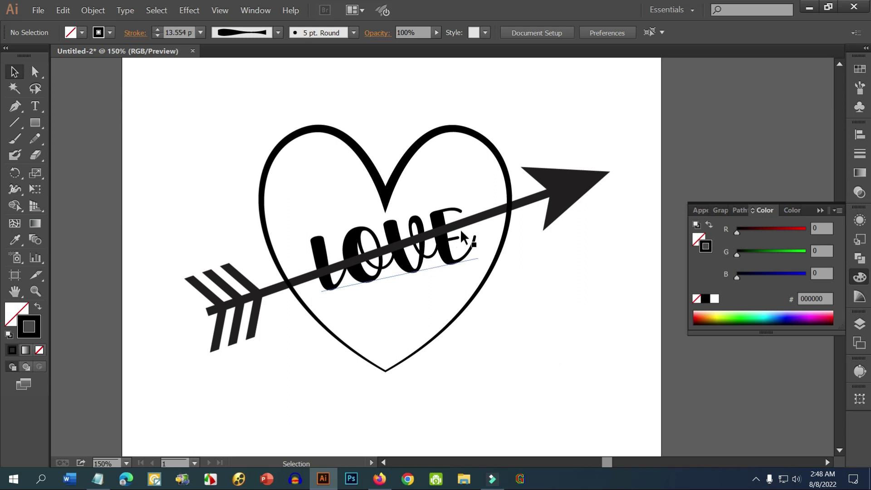
{"action": "left_click_drag", "start_coordinate": [462, 223], "coordinate": [462, 229]}
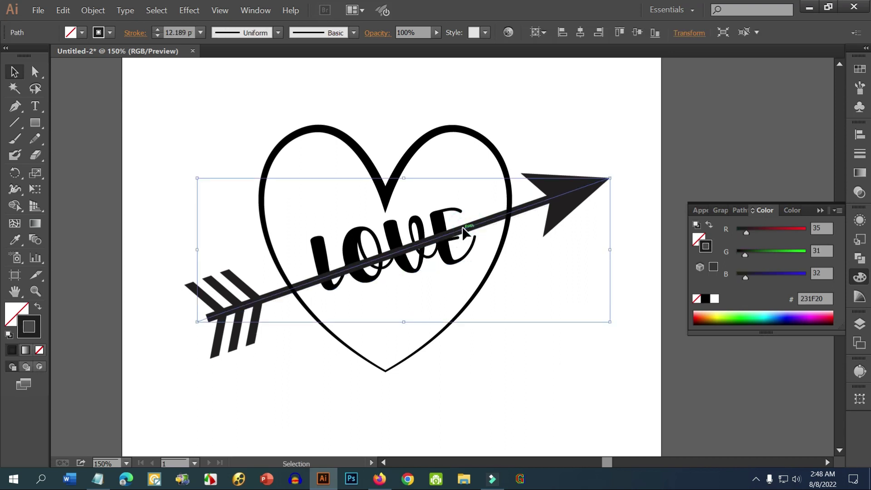
{"action": "left_click", "coordinate": [498, 344]}
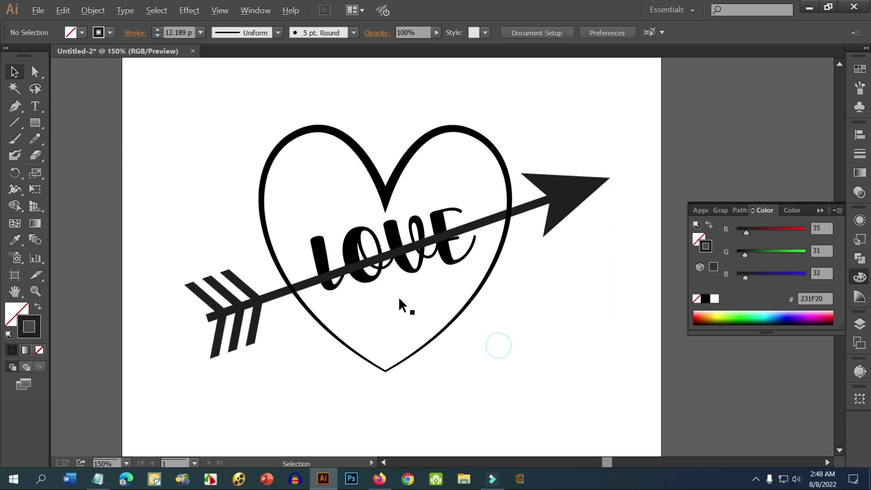
{"action": "scroll", "coordinate": [398, 296], "scroll_direction": "up", "scroll_amount": 1}
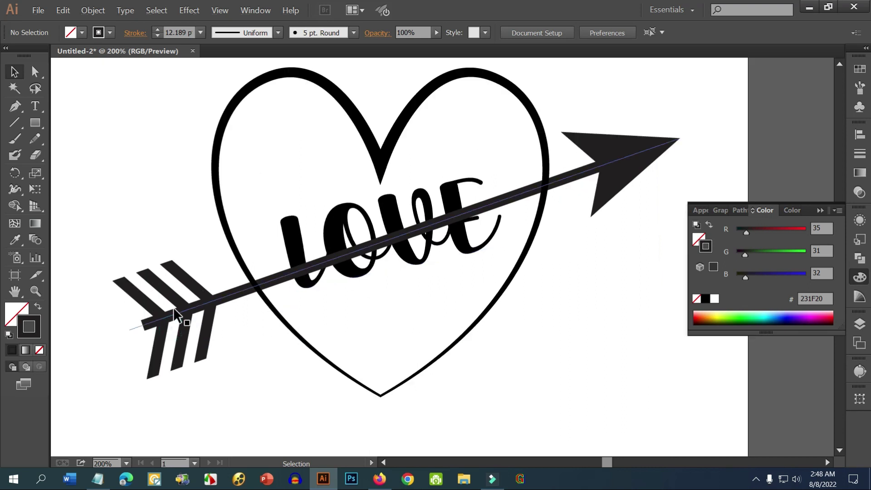
{"action": "left_click", "coordinate": [146, 326]}
{"action": "left_click_drag", "start_coordinate": [131, 327], "coordinate": [146, 321]}
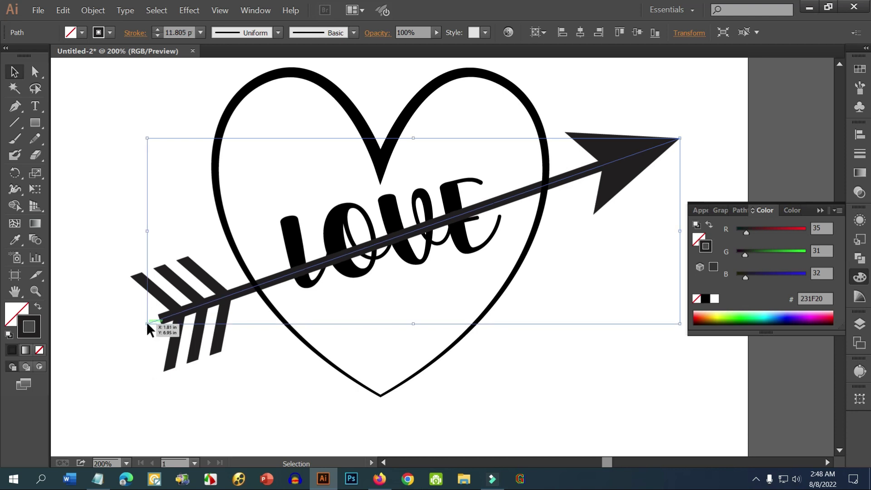
{"action": "left_click", "coordinate": [469, 387]}
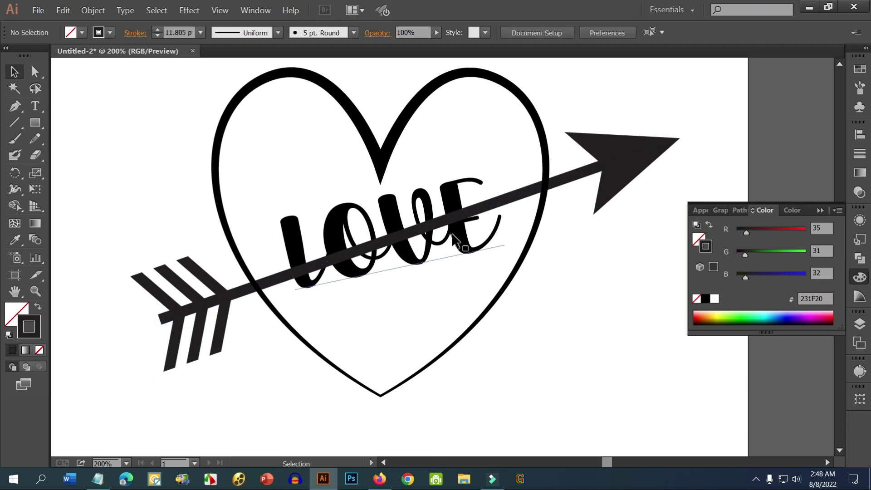
Reposition the LOVE lettering and enlarge it to about 128 pt inside the heart
{"action": "left_click", "coordinate": [417, 252]}
{"action": "left_click_drag", "start_coordinate": [417, 251], "coordinate": [419, 259]}
{"action": "left_click", "coordinate": [587, 315]}
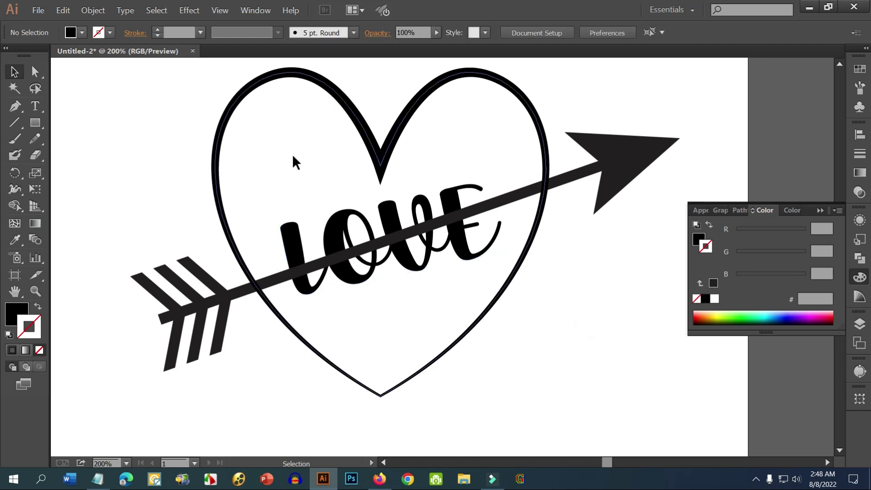
{"action": "scroll", "coordinate": [563, 327], "scroll_direction": "up", "scroll_amount": 2}
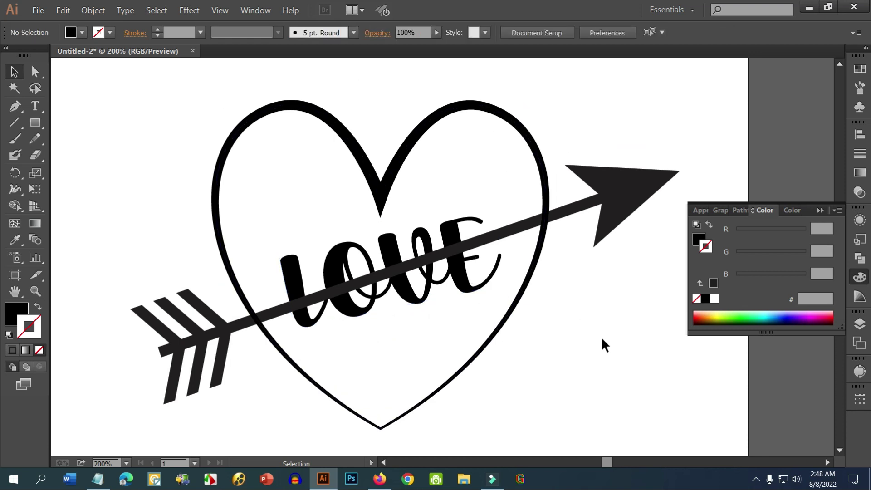
{"action": "left_click", "coordinate": [451, 229]}
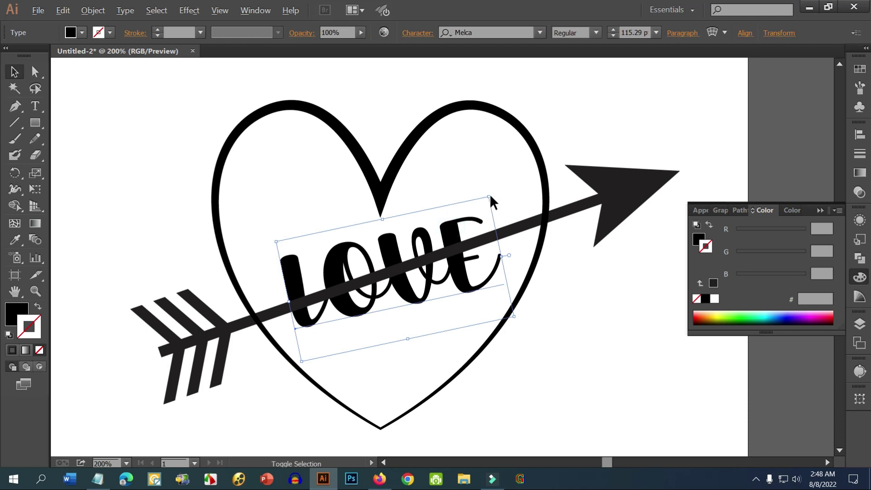
{"action": "mouse_move", "coordinate": [491, 198]}
{"action": "left_mouse_down"}
{"action": "mouse_move", "coordinate": [510, 189]}
{"action": "mouse_move", "coordinate": [500, 188]}
{"action": "left_mouse_up"}
{"action": "left_click_drag", "start_coordinate": [470, 271], "coordinate": [475, 271]}
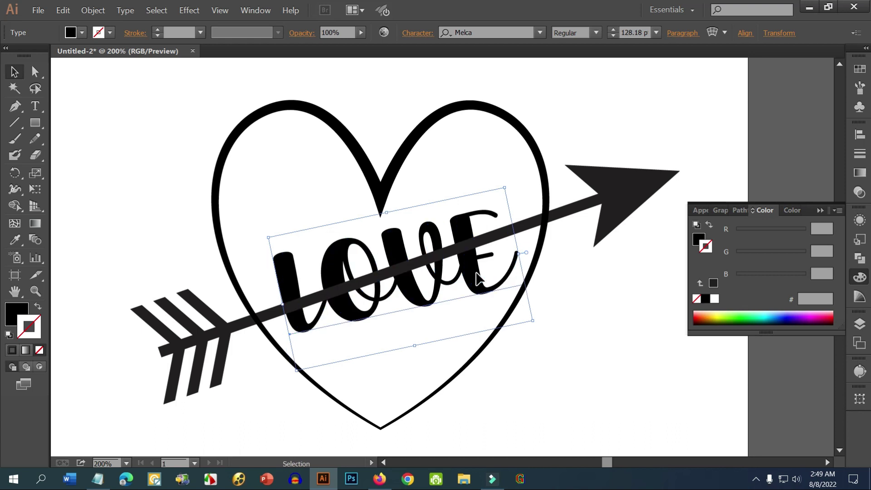
{"action": "left_click", "coordinate": [574, 293]}
{"action": "left_click_drag", "start_coordinate": [588, 294], "coordinate": [579, 292]}
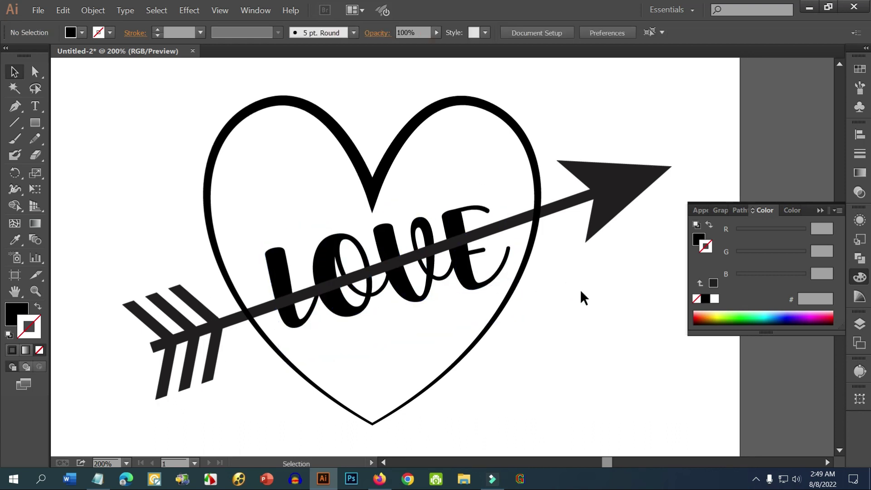
Expand the arrow's appearance, then Expand it with Fill and Stroke checked
{"action": "left_click", "coordinate": [612, 195]}
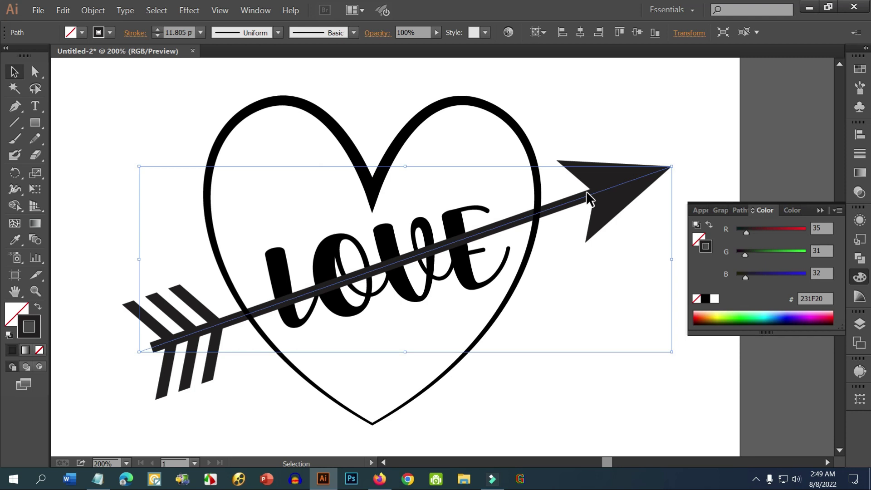
{"action": "left_click", "coordinate": [93, 10]}
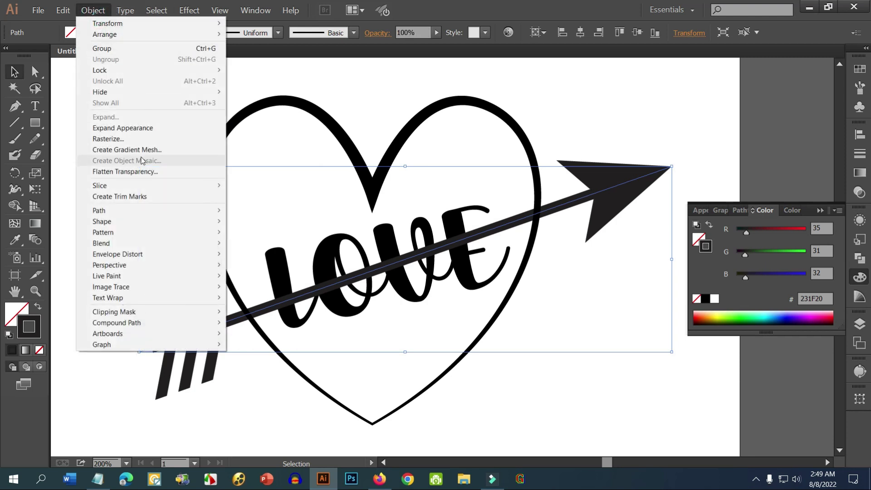
{"action": "left_click", "coordinate": [134, 129]}
{"action": "left_click", "coordinate": [89, 14]}
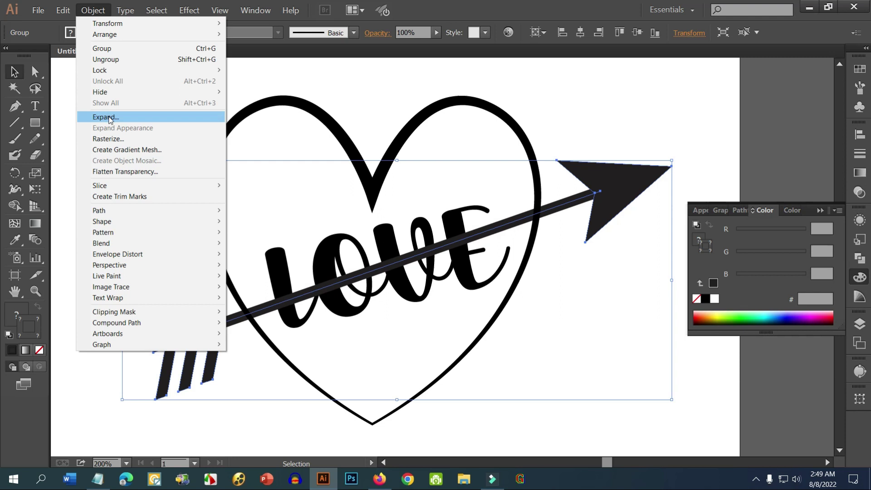
{"action": "left_click", "coordinate": [110, 119]}
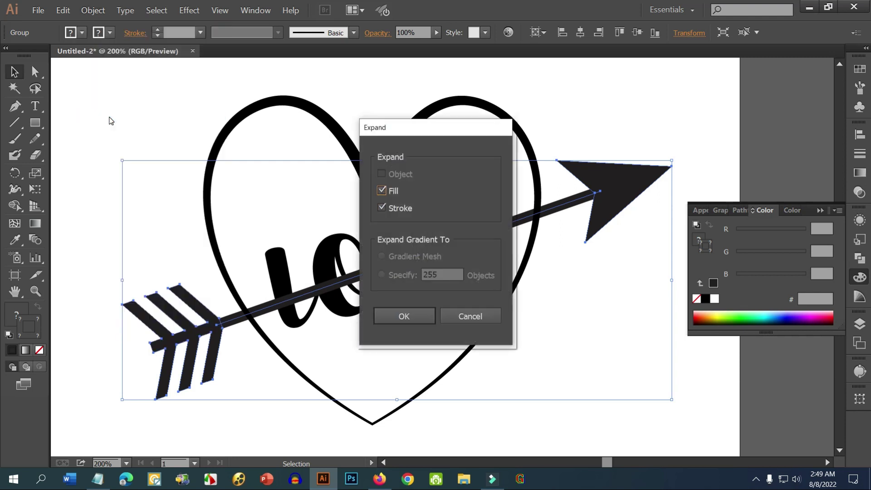
{"action": "left_click", "coordinate": [404, 317]}
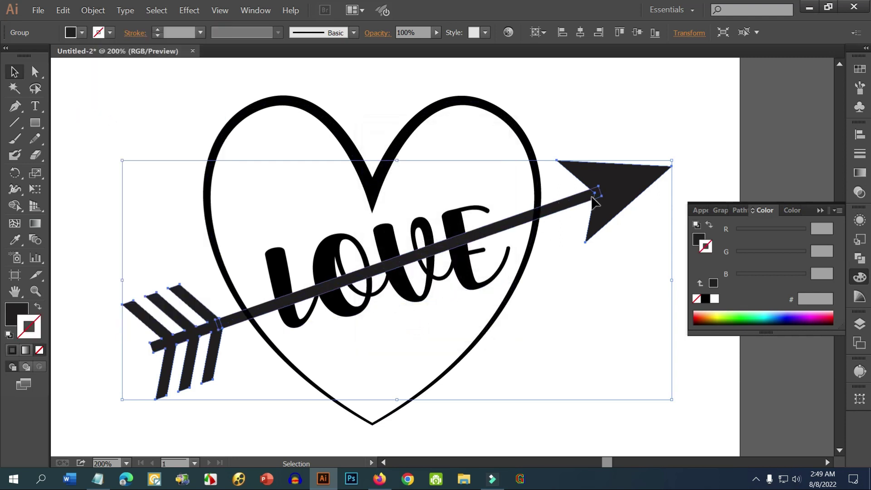
Apply Pathfinder Unite to join the expanded arrow's shaft and head into one path
{"action": "scroll", "coordinate": [609, 196], "scroll_direction": "up", "scroll_amount": 2}
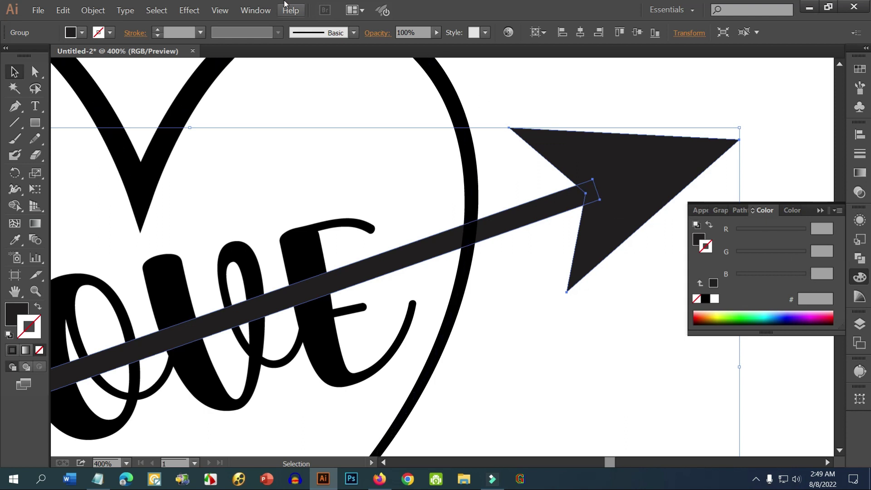
{"action": "left_click", "coordinate": [859, 258]}
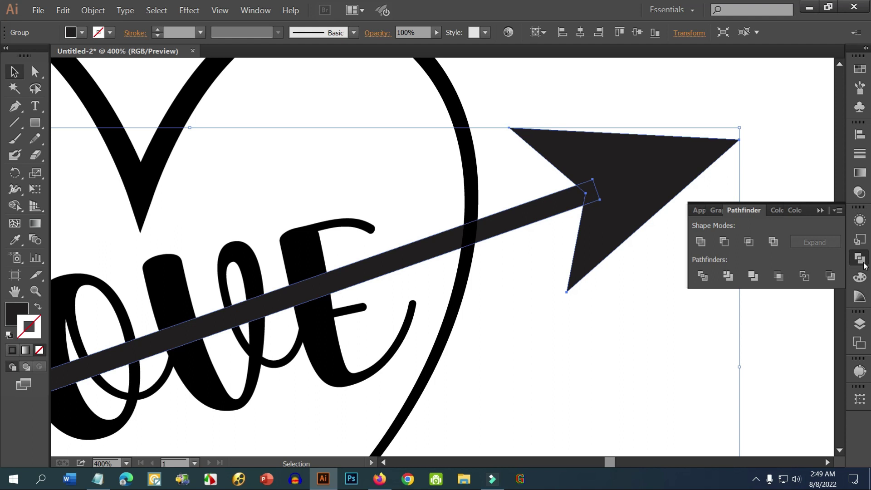
{"action": "left_click", "coordinate": [702, 243]}
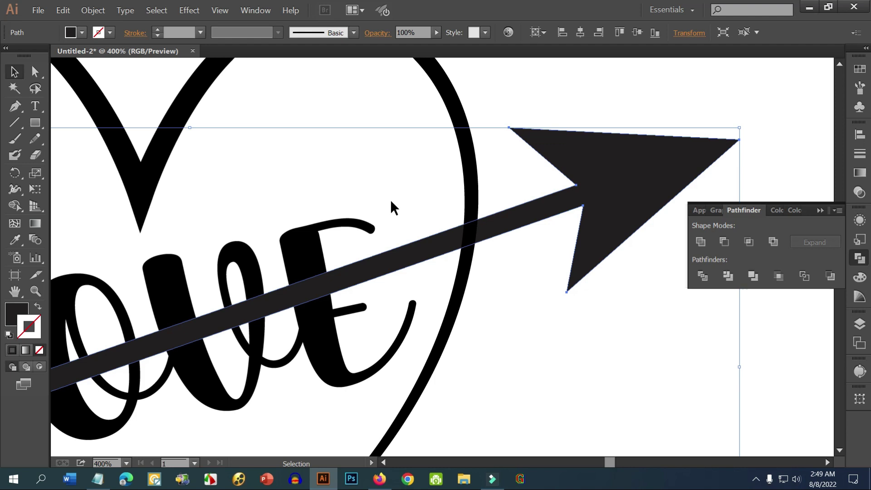
{"action": "key", "text": "ctrl+minus"}
{"action": "key", "text": "ctrl+minus"}
{"action": "key", "text": "ctrl+minus"}
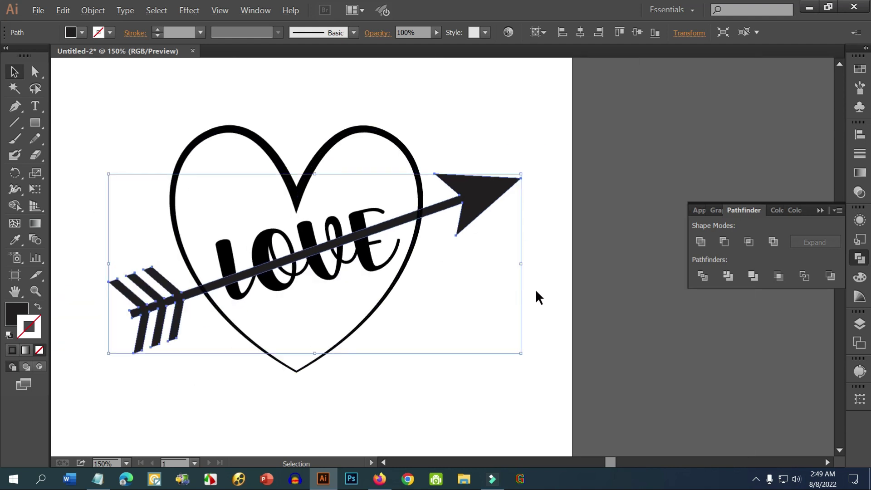
{"action": "left_click", "coordinate": [535, 289]}
Expand the heart outline's appearance into solid filled shapes
{"action": "left_click", "coordinate": [304, 180]}
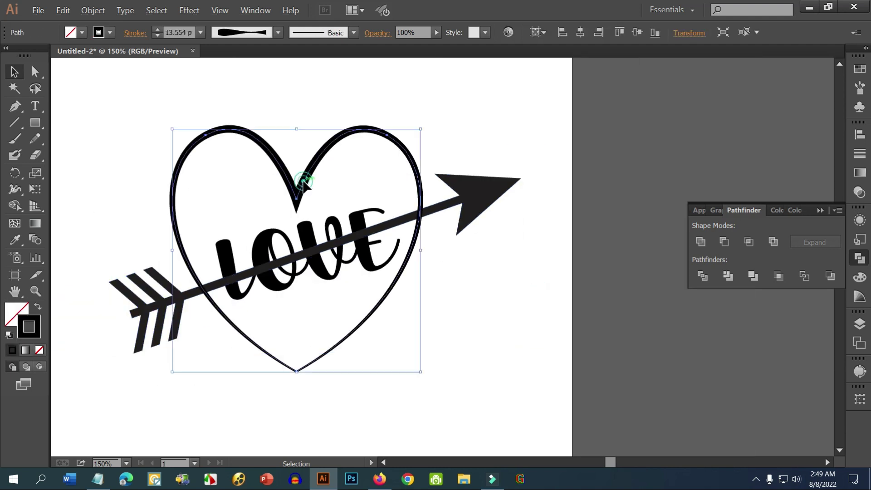
{"action": "left_click", "coordinate": [93, 10]}
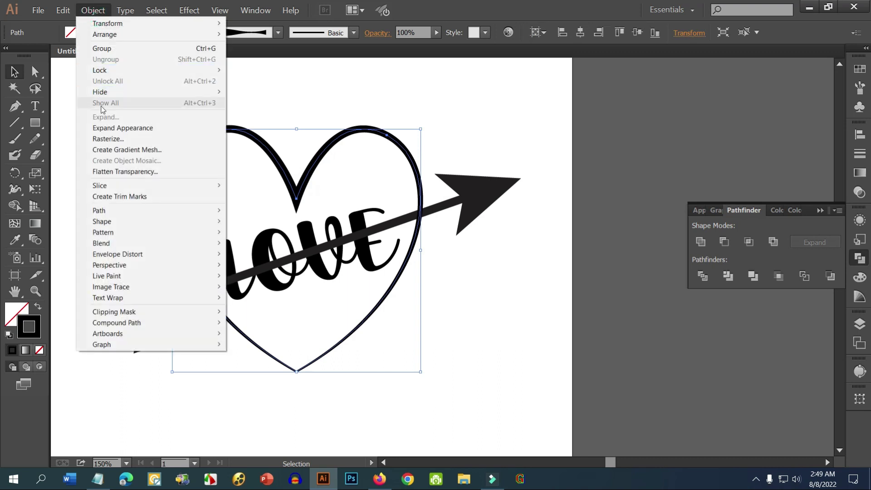
{"action": "left_click", "coordinate": [120, 127]}
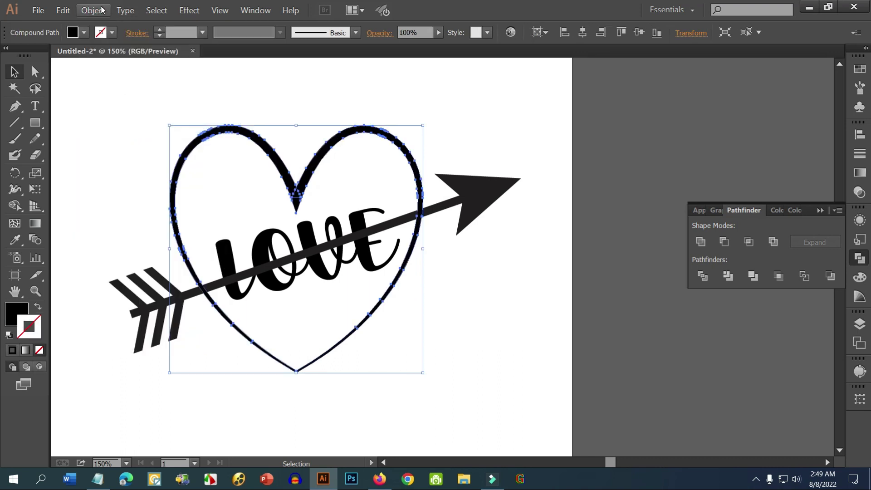
{"action": "left_click", "coordinate": [102, 9]}
{"action": "left_click", "coordinate": [107, 115]}
Unite the heart pieces with Pathfinder into one seamless compound path
{"action": "scroll", "coordinate": [302, 200], "scroll_direction": "up", "scroll_amount": 4}
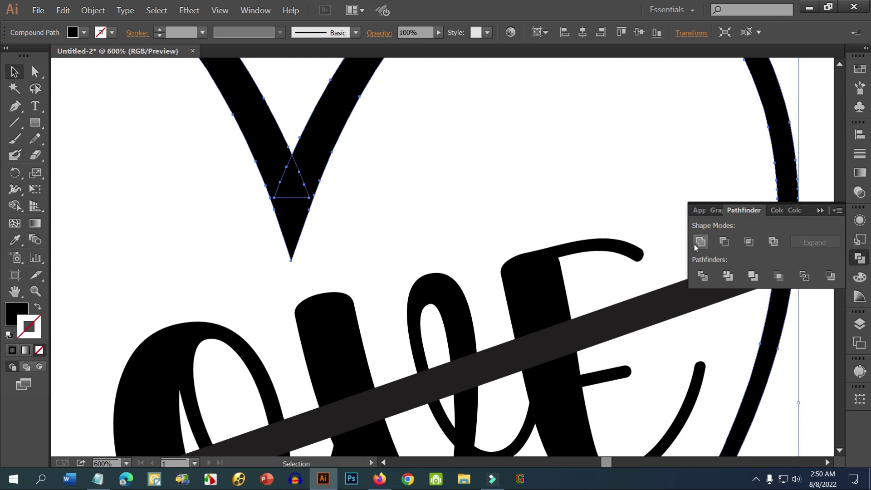
{"action": "left_click", "coordinate": [699, 244]}
{"action": "scroll", "coordinate": [644, 228], "scroll_direction": "down", "scroll_amount": 3}
{"action": "left_click", "coordinate": [667, 307]}
{"action": "left_click_drag", "start_coordinate": [681, 339], "coordinate": [567, 317]}
Enlarge the LOVE text and move it up into place inside the heart
{"action": "left_click", "coordinate": [449, 212]}
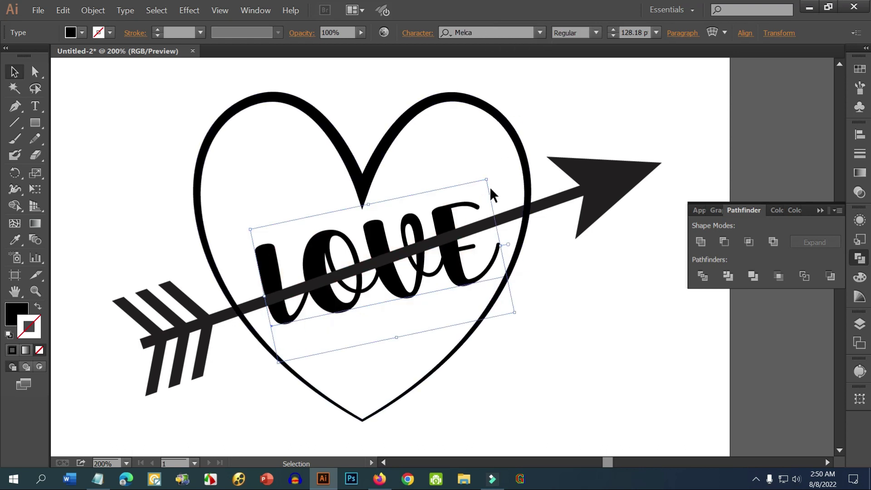
{"action": "left_click_drag", "start_coordinate": [488, 182], "coordinate": [492, 173]}
{"action": "left_click_drag", "start_coordinate": [453, 206], "coordinate": [455, 203]}
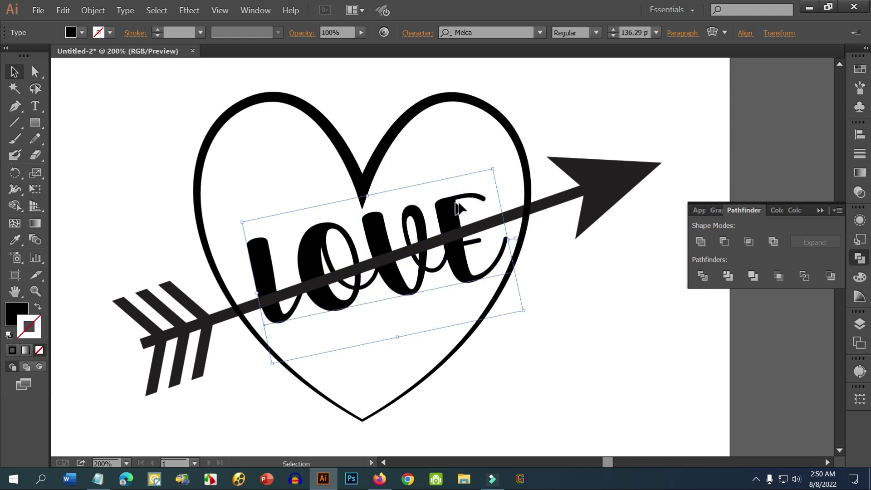
{"action": "left_click", "coordinate": [564, 255]}
{"action": "left_click_drag", "start_coordinate": [565, 260], "coordinate": [518, 259]}
{"action": "left_click_drag", "start_coordinate": [328, 222], "coordinate": [329, 224]}
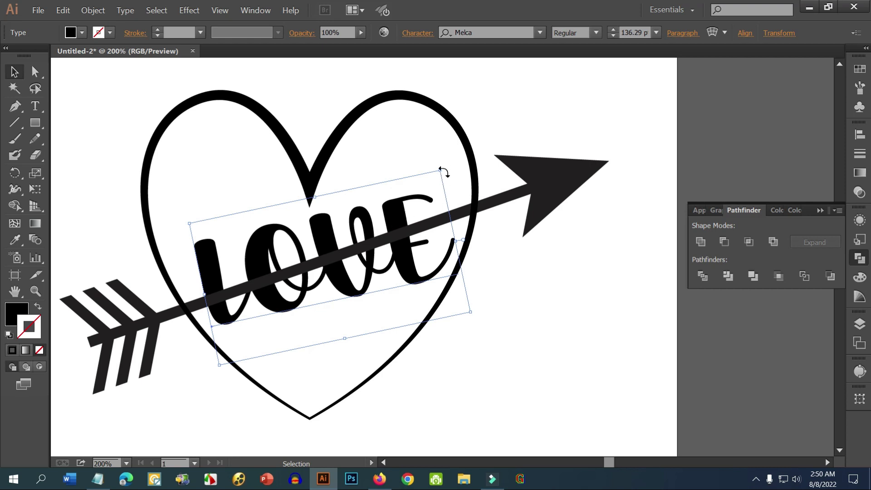
Rotate LOVE about 14° to match the arrow and fine-tune its position
{"action": "left_click_drag", "start_coordinate": [443, 171], "coordinate": [443, 162]}
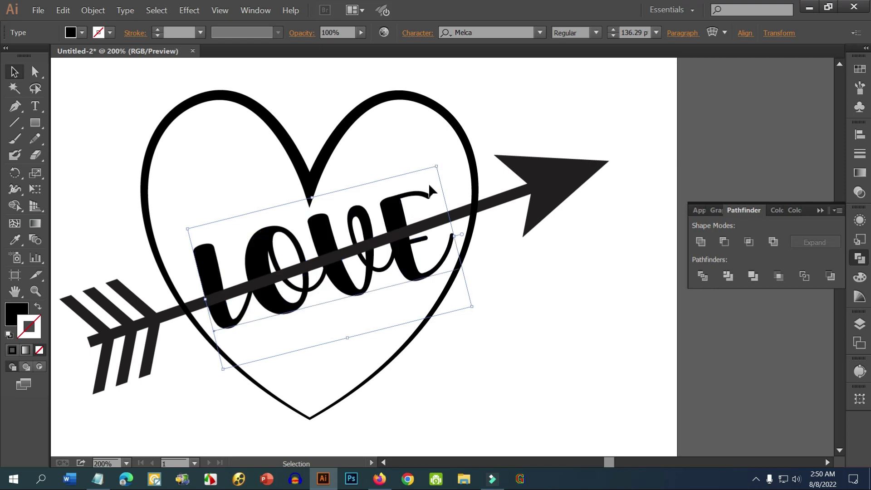
{"action": "left_click_drag", "start_coordinate": [396, 207], "coordinate": [399, 205]}
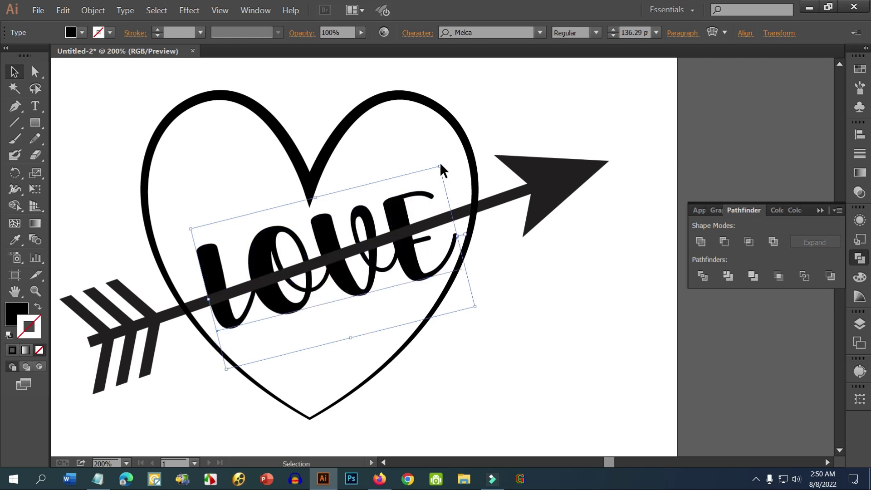
{"action": "left_click_drag", "start_coordinate": [442, 163], "coordinate": [443, 163]}
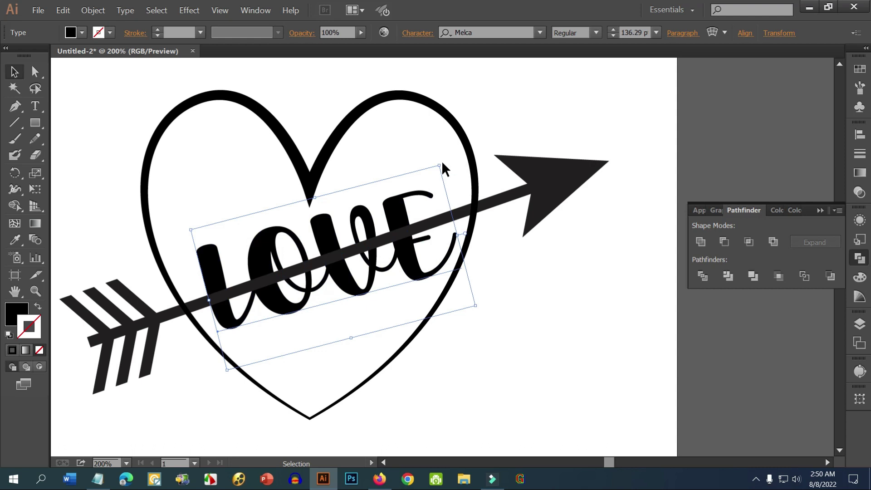
Convert the LOVE text to outlines with Create Outlines
{"action": "right_click", "coordinate": [401, 208]}
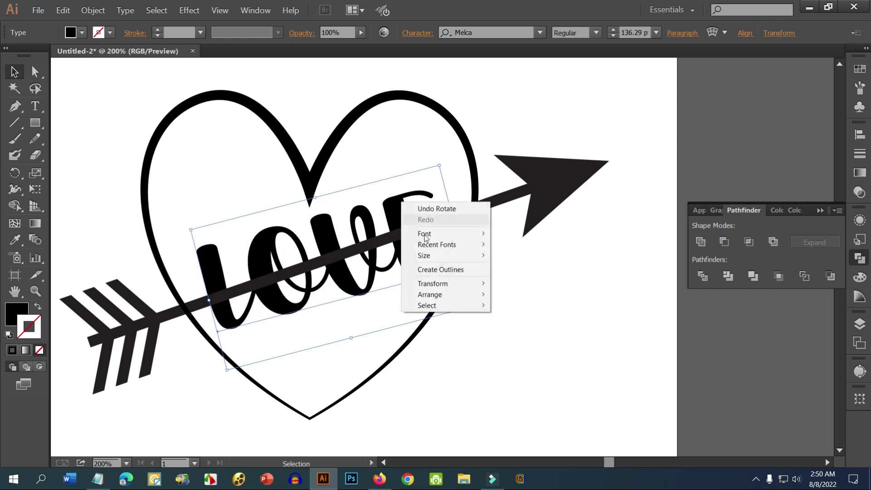
{"action": "left_click", "coordinate": [436, 269]}
{"action": "left_click", "coordinate": [522, 292]}
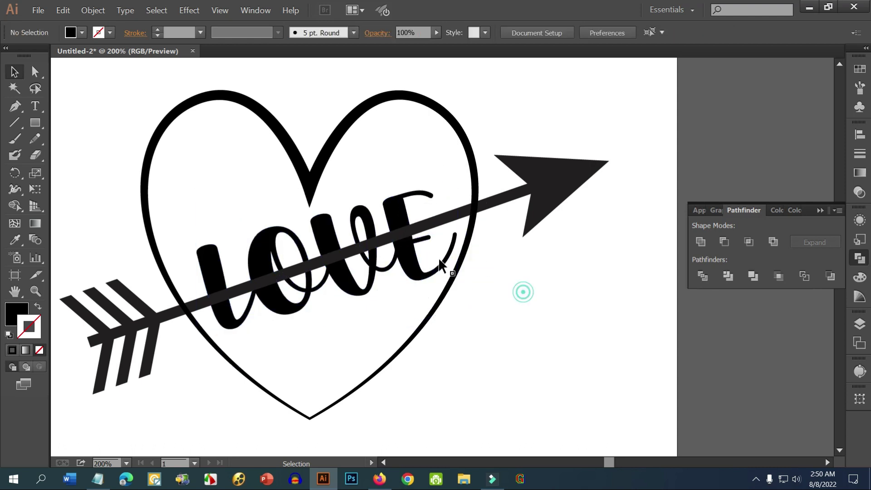
Unite the outlined LOVE letters into one compound shape with Pathfinder
{"action": "left_click", "coordinate": [401, 209]}
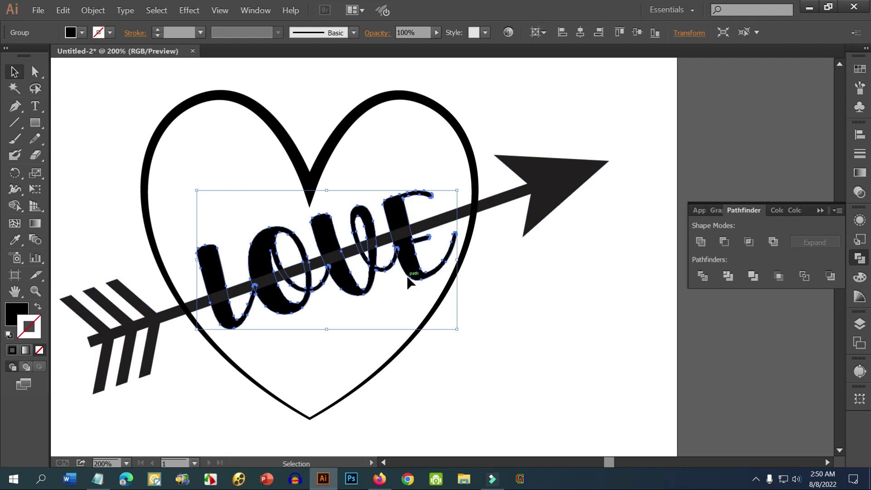
{"action": "left_click", "coordinate": [701, 246]}
{"action": "left_click", "coordinate": [564, 272]}
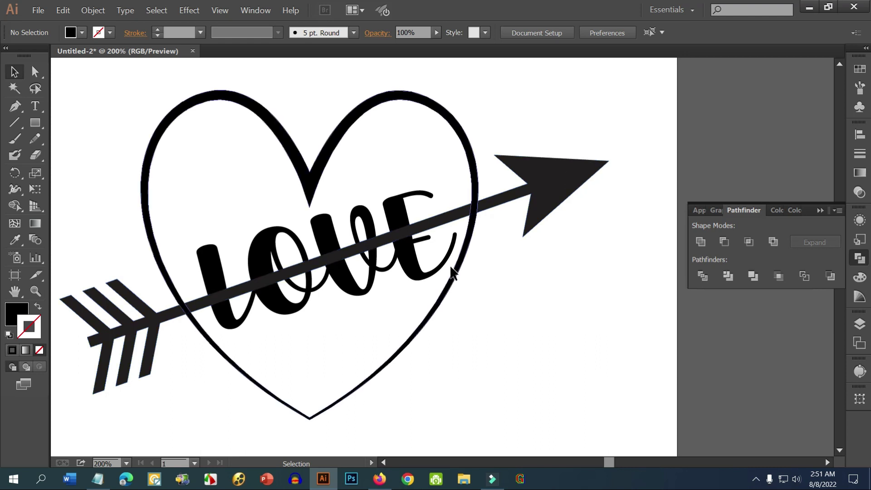
{"action": "scroll", "coordinate": [311, 251], "scroll_direction": "up", "scroll_amount": 1}
{"action": "scroll", "coordinate": [333, 254], "scroll_direction": "down", "scroll_amount": 1}
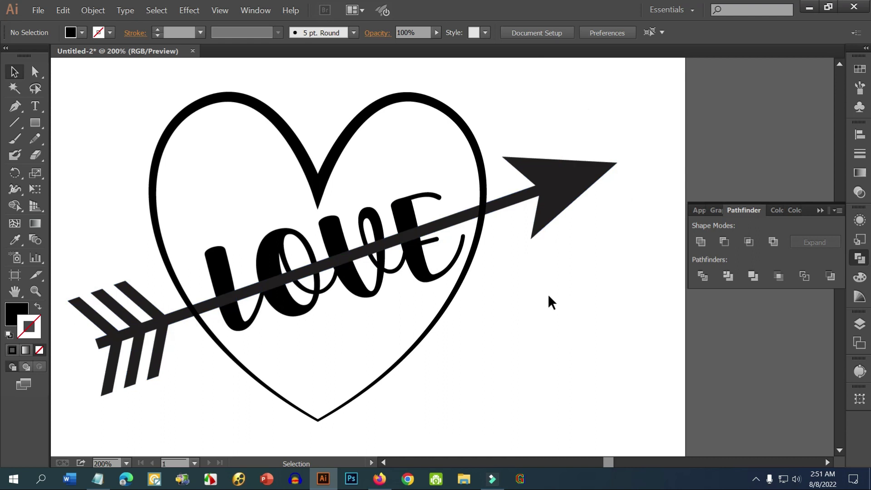
Erase the arrow shaft across the LOVE lettering, redoing the Eraser stroke once
{"action": "left_click", "coordinate": [540, 189]}
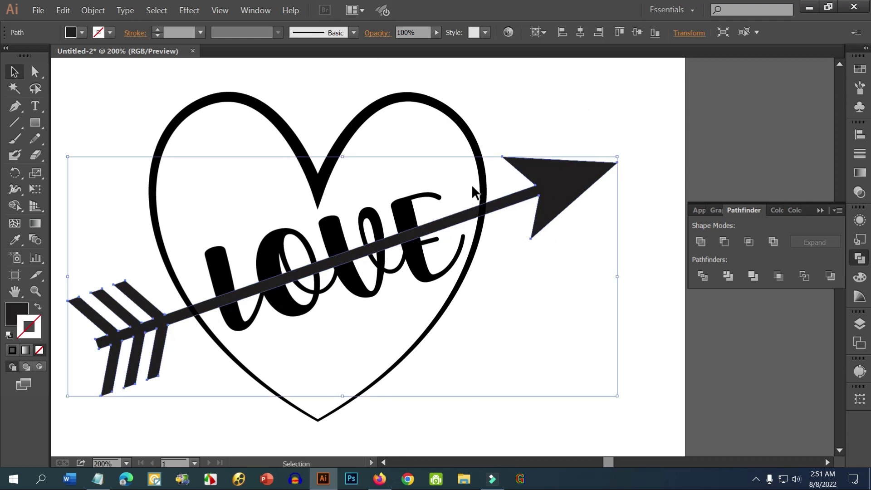
{"action": "left_click", "coordinate": [34, 156]}
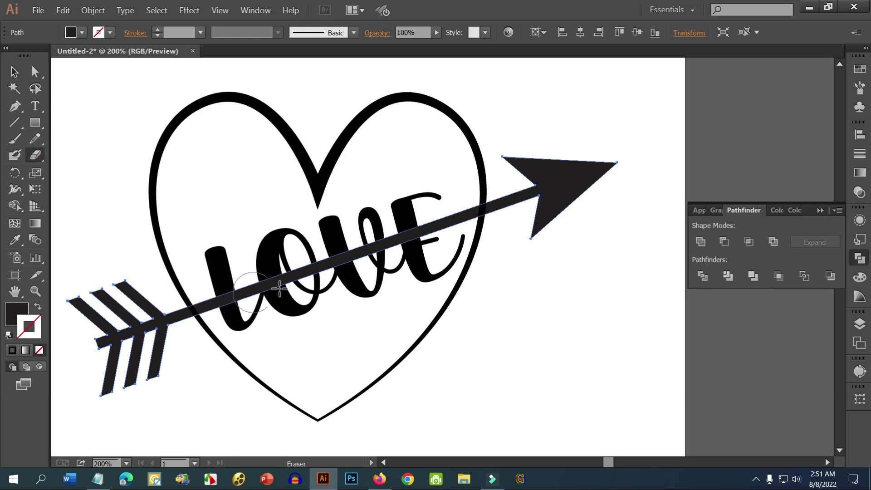
{"action": "scroll", "coordinate": [205, 313], "scroll_direction": "up", "scroll_amount": 1}
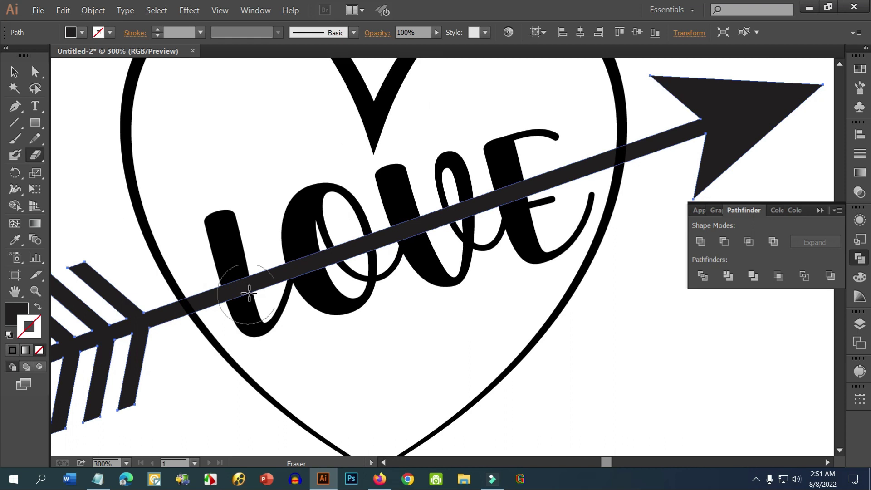
{"action": "scroll", "coordinate": [249, 294], "scroll_direction": "down", "scroll_amount": 1}
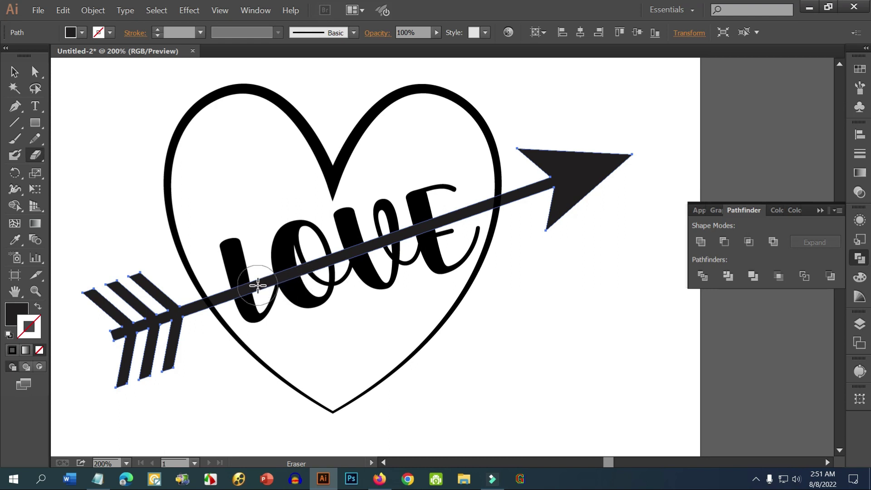
{"action": "left_click_drag", "start_coordinate": [258, 285], "coordinate": [498, 199]}
{"action": "key", "text": "ctrl+z"}
{"action": "key", "text": "ctrl+z"}
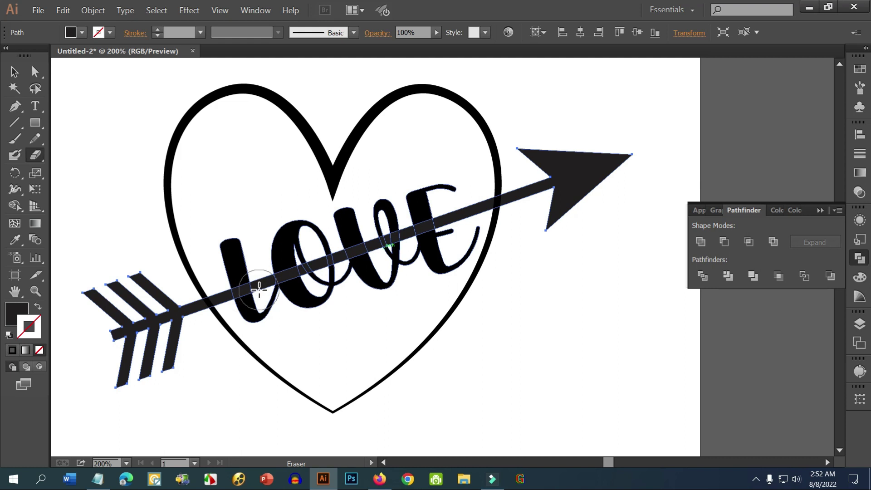
{"action": "left_click_drag", "start_coordinate": [257, 290], "coordinate": [415, 234]}
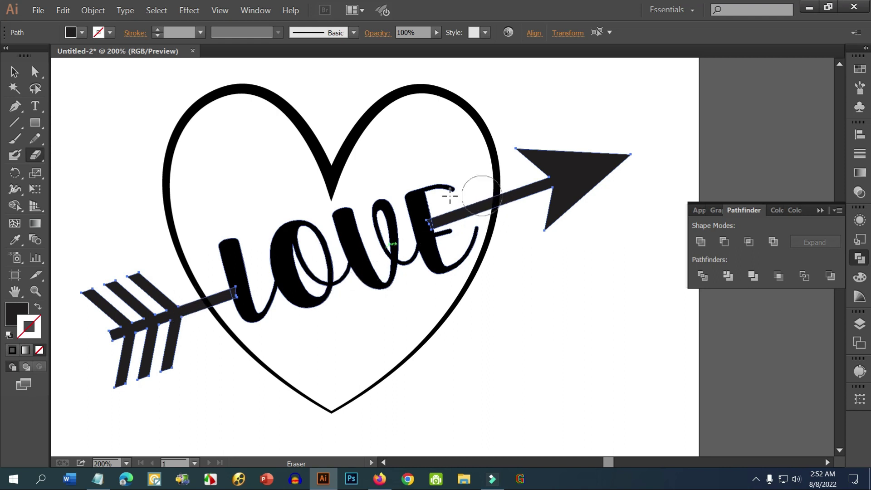
{"action": "scroll", "coordinate": [318, 223], "scroll_direction": "up", "scroll_amount": 1}
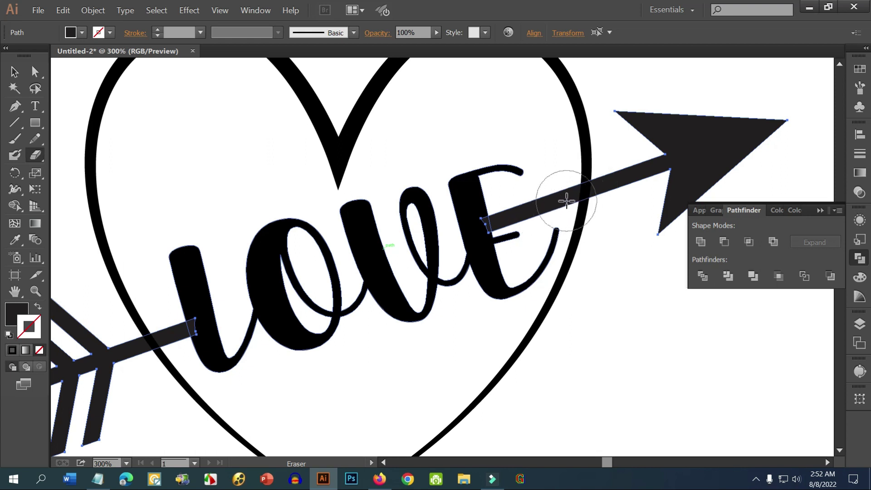
{"action": "scroll", "coordinate": [371, 252], "scroll_direction": "down", "scroll_amount": 1}
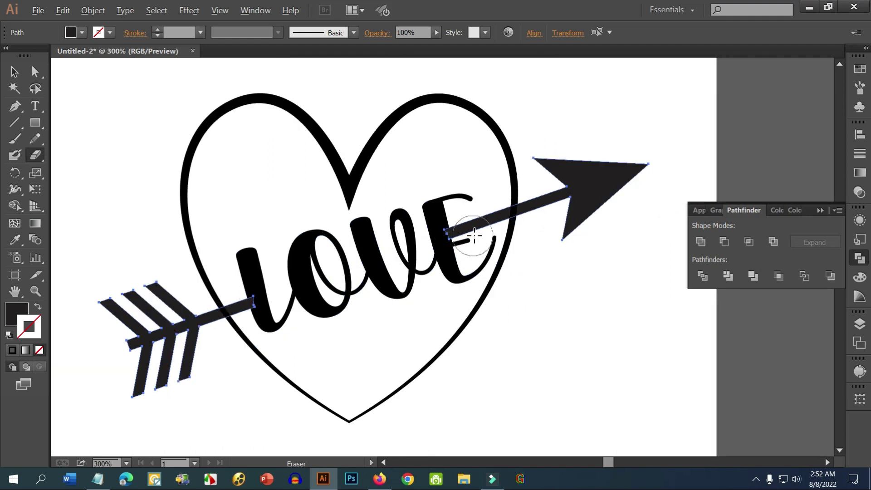
{"action": "scroll", "coordinate": [469, 236], "scroll_direction": "up", "scroll_amount": 1}
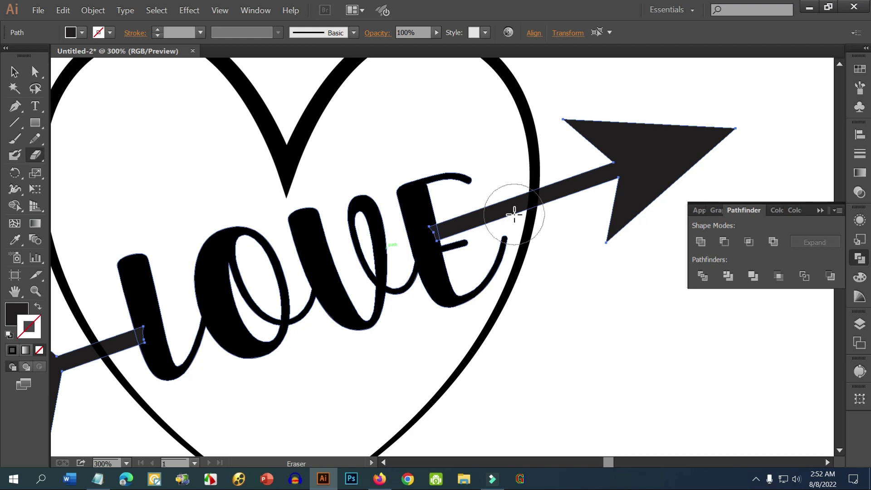
{"action": "left_click", "coordinate": [14, 71]}
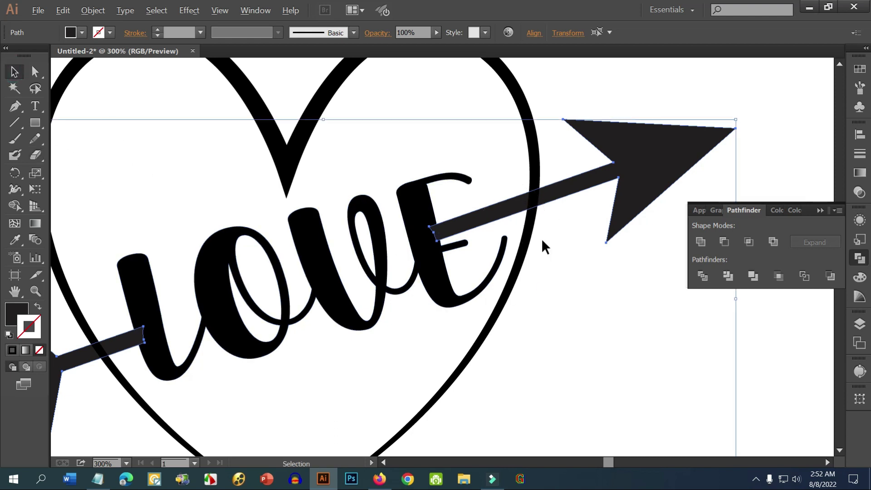
Erase a gap in the heart outline at the first shaft crossing with a smaller Eraser
{"action": "scroll", "coordinate": [543, 236], "scroll_direction": "up", "scroll_amount": 1}
{"action": "scroll", "coordinate": [515, 243], "scroll_direction": "up", "scroll_amount": 1}
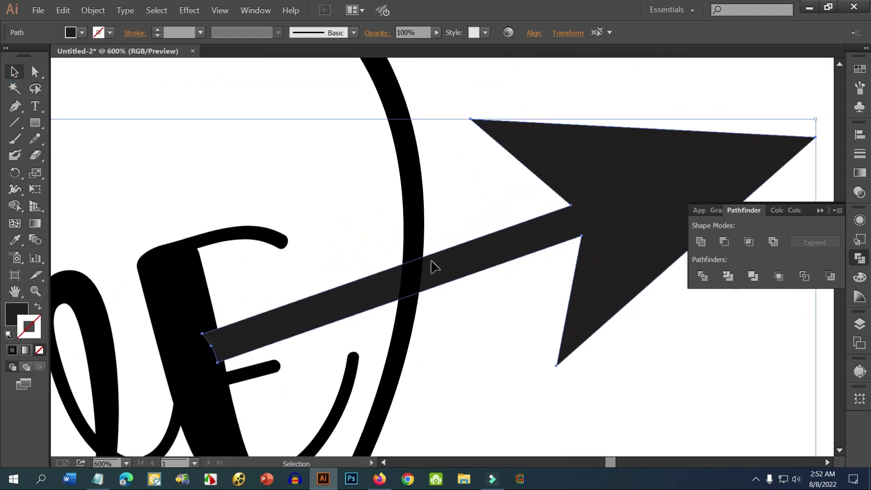
{"action": "left_click", "coordinate": [416, 209]}
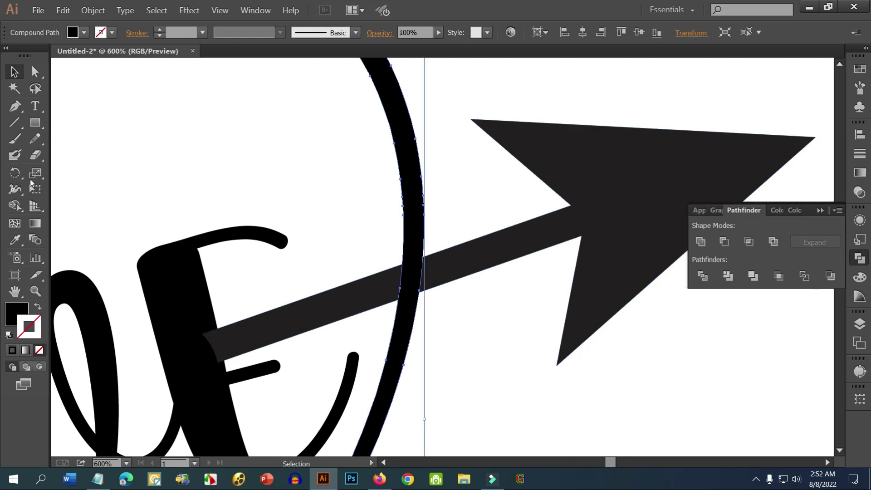
{"action": "left_click", "coordinate": [35, 155]}
{"action": "key", "text": "bracketleft"}
{"action": "key", "text": "bracketleft"}
{"action": "key", "text": "bracketleft"}
{"action": "key", "text": "bracketleft"}
{"action": "key", "text": "bracketleft"}
{"action": "key", "text": "bracketleft"}
{"action": "key", "text": "bracketleft"}
{"action": "key", "text": "bracketleft"}
{"action": "key", "text": "bracketleft"}
{"action": "key", "text": "bracketleft"}
{"action": "mouse_move", "coordinate": [423, 276]}
{"action": "left_mouse_down"}
{"action": "mouse_move", "coordinate": [445, 259]}
{"action": "mouse_move", "coordinate": [351, 305]}
{"action": "left_mouse_up"}
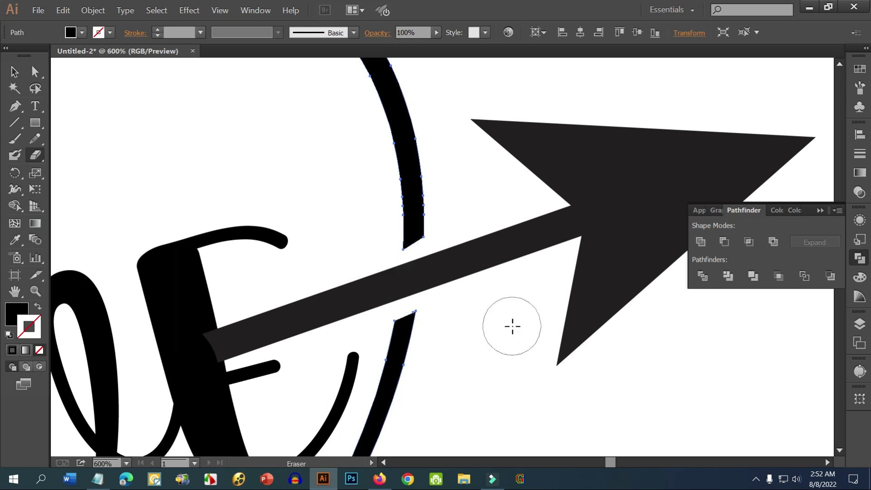
{"action": "mouse_move", "coordinate": [432, 265]}
{"action": "left_mouse_down"}
{"action": "mouse_move", "coordinate": [363, 287]}
{"action": "mouse_move", "coordinate": [390, 279]}
{"action": "left_mouse_up"}
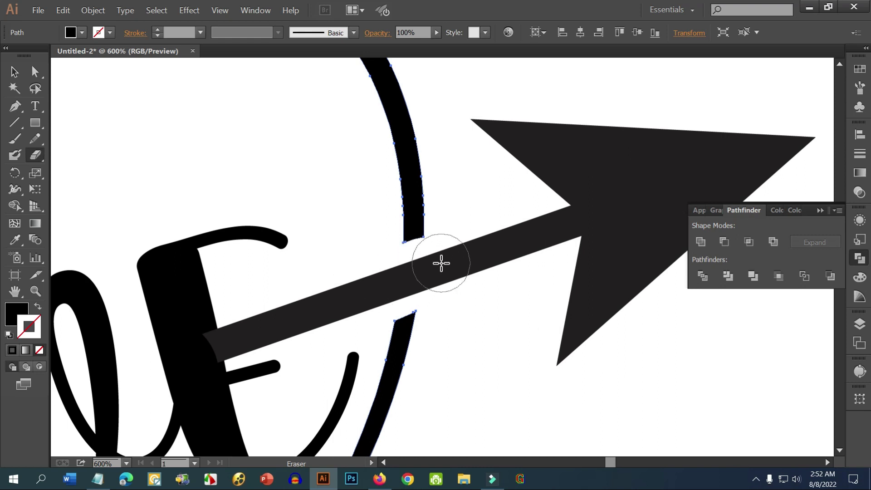
{"action": "scroll", "coordinate": [411, 287], "scroll_direction": "down", "scroll_amount": 3}
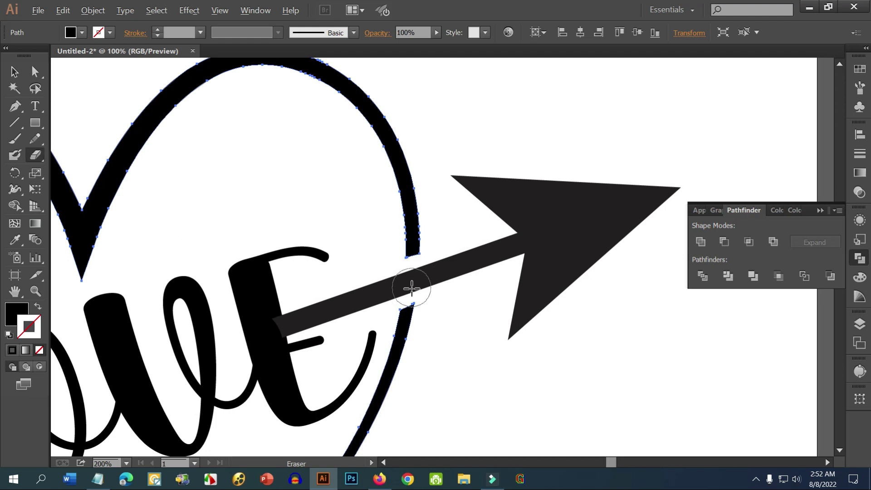
{"action": "scroll", "coordinate": [412, 289], "scroll_direction": "down", "scroll_amount": 3}
Erase the heart outline where the arrow shaft crosses it on the left
{"action": "left_click_drag", "start_coordinate": [399, 356], "coordinate": [444, 350]}
{"action": "scroll", "coordinate": [315, 328], "scroll_direction": "up", "scroll_amount": 5}
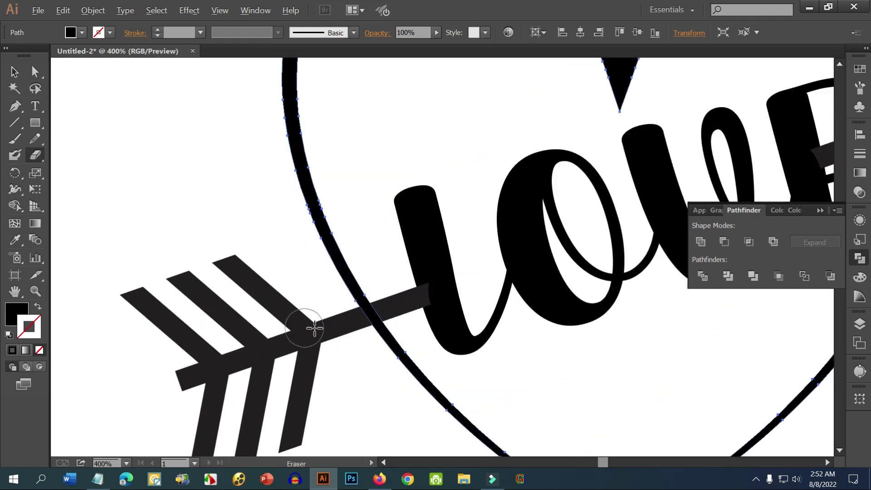
{"action": "left_click_drag", "start_coordinate": [409, 322], "coordinate": [334, 336]}
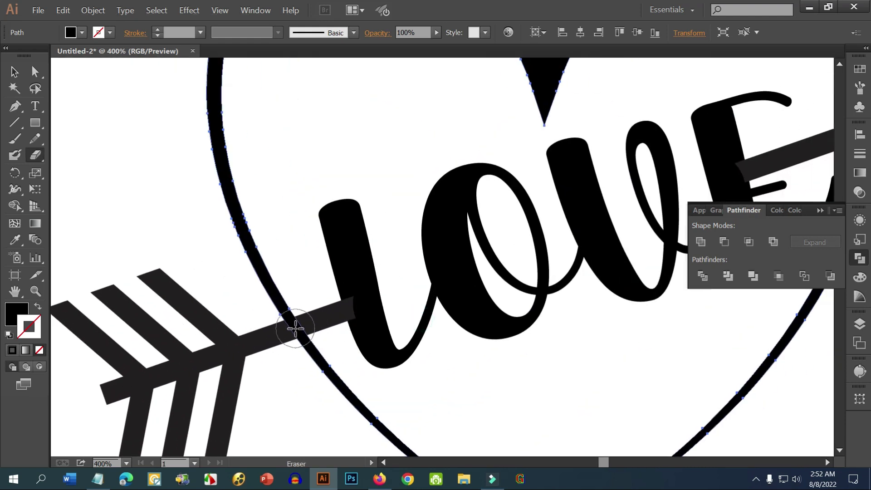
{"action": "mouse_move", "coordinate": [309, 325]}
{"action": "left_mouse_down"}
{"action": "mouse_move", "coordinate": [307, 317]}
{"action": "mouse_move", "coordinate": [281, 327]}
{"action": "mouse_move", "coordinate": [307, 323]}
{"action": "mouse_move", "coordinate": [286, 331]}
{"action": "mouse_move", "coordinate": [347, 335]}
{"action": "left_mouse_up"}
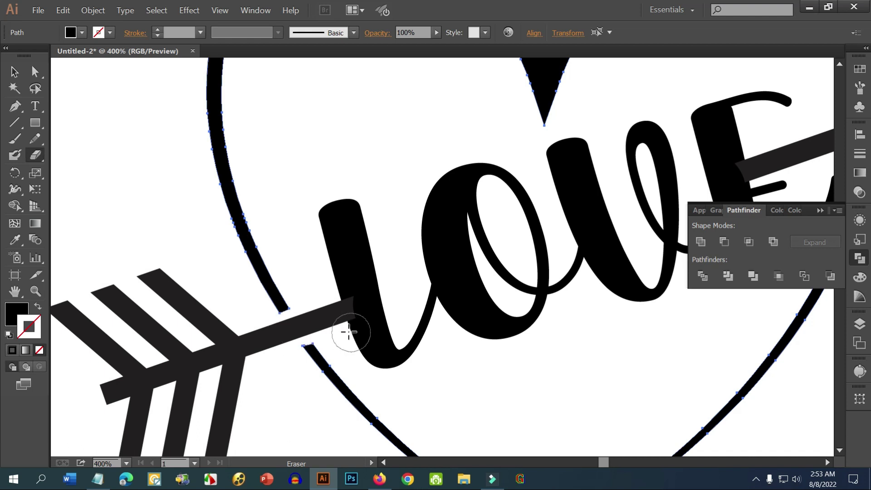
{"action": "scroll", "coordinate": [318, 317], "scroll_direction": "down", "scroll_amount": 4}
{"action": "scroll", "coordinate": [294, 325], "scroll_direction": "down", "scroll_amount": 1}
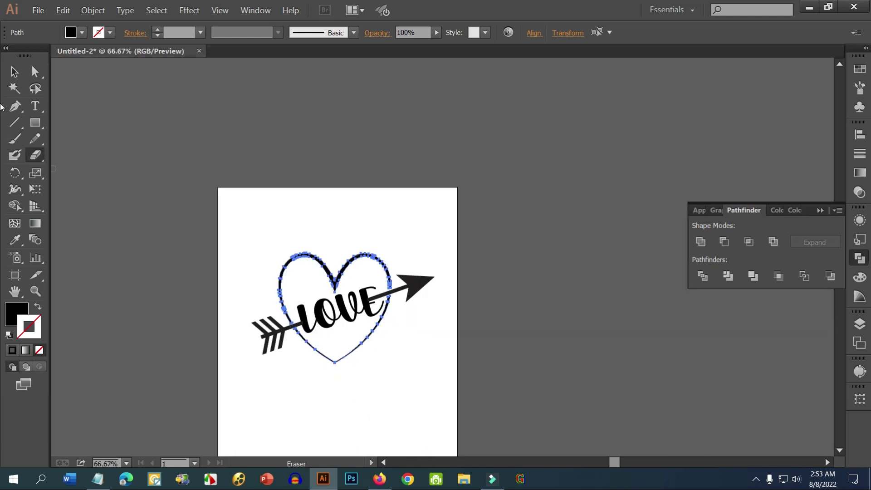
Marquee-select the heart, arrow and LOVE paths and unite them into one black shape
{"action": "left_click", "coordinate": [14, 72]}
{"action": "left_click", "coordinate": [259, 121]}
{"action": "scroll", "coordinate": [423, 235], "scroll_direction": "up", "scroll_amount": 2}
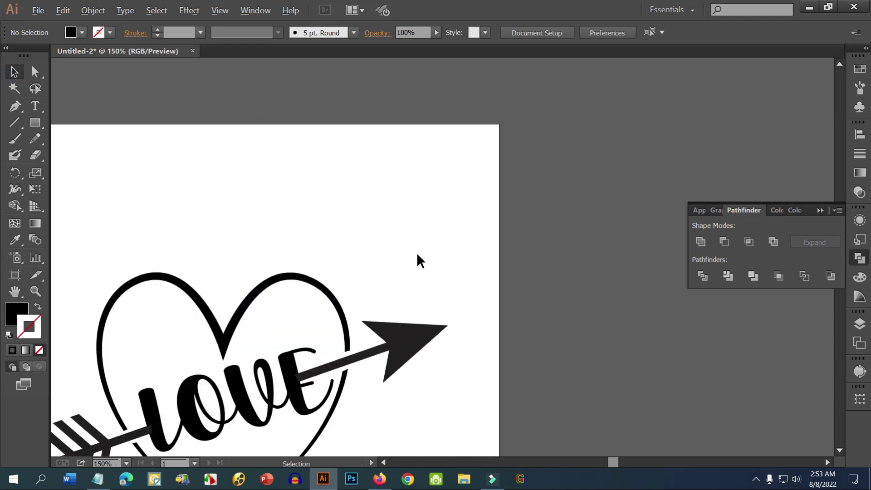
{"action": "left_click_drag", "start_coordinate": [410, 263], "coordinate": [466, 211]}
{"action": "left_click_drag", "start_coordinate": [99, 183], "coordinate": [469, 416]}
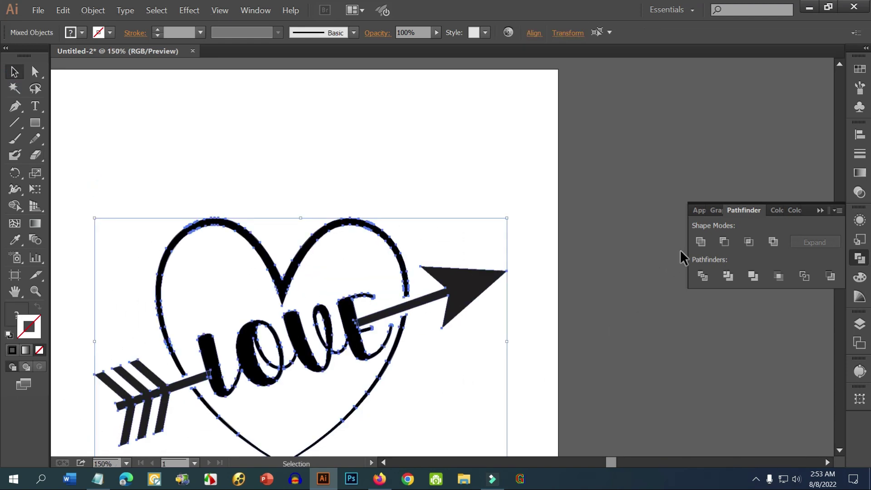
{"action": "left_click", "coordinate": [700, 245]}
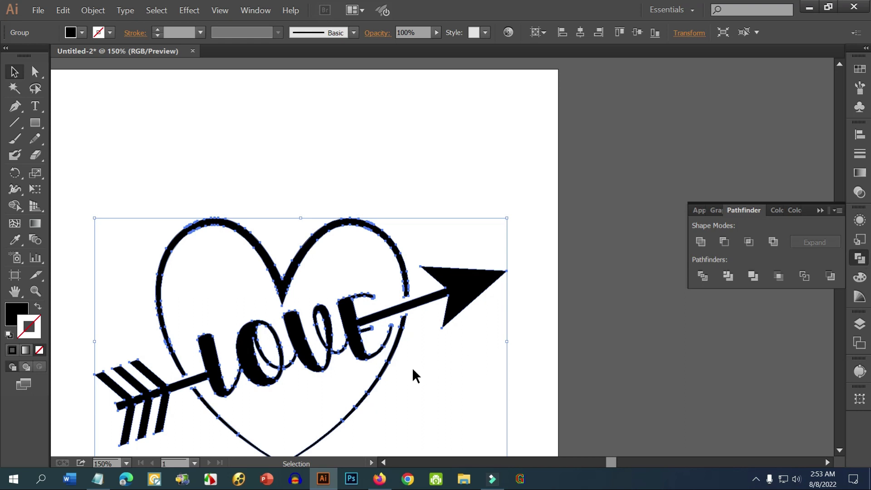
{"action": "scroll", "coordinate": [383, 317], "scroll_direction": "up", "scroll_amount": 3}
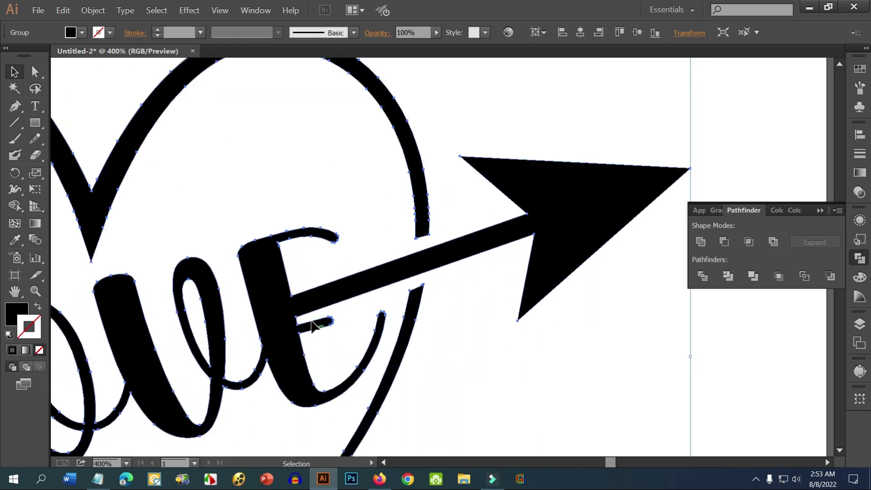
{"action": "scroll", "coordinate": [315, 327], "scroll_direction": "down", "scroll_amount": 3}
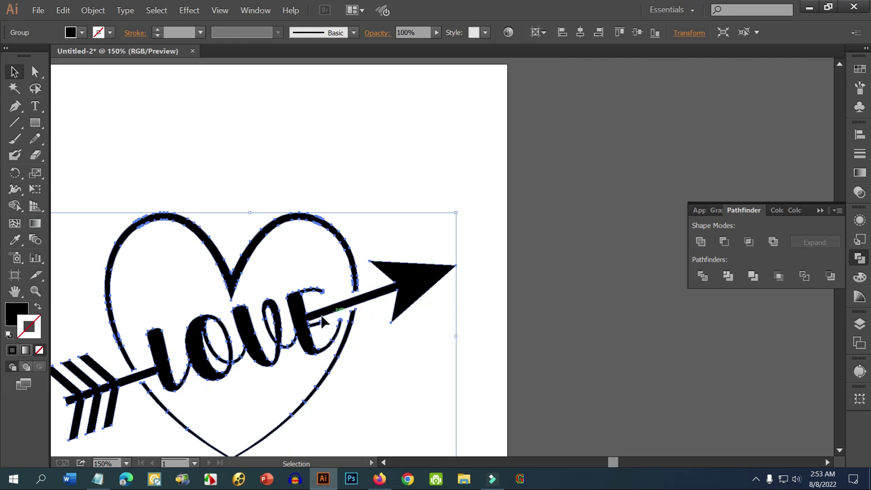
{"action": "scroll", "coordinate": [311, 320], "scroll_direction": "up", "scroll_amount": 1}
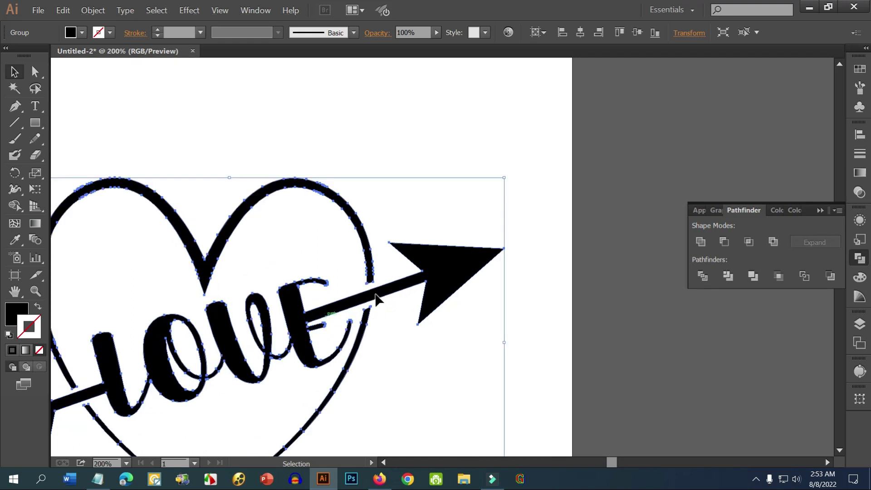
{"action": "scroll", "coordinate": [354, 310], "scroll_direction": "up", "scroll_amount": 2}
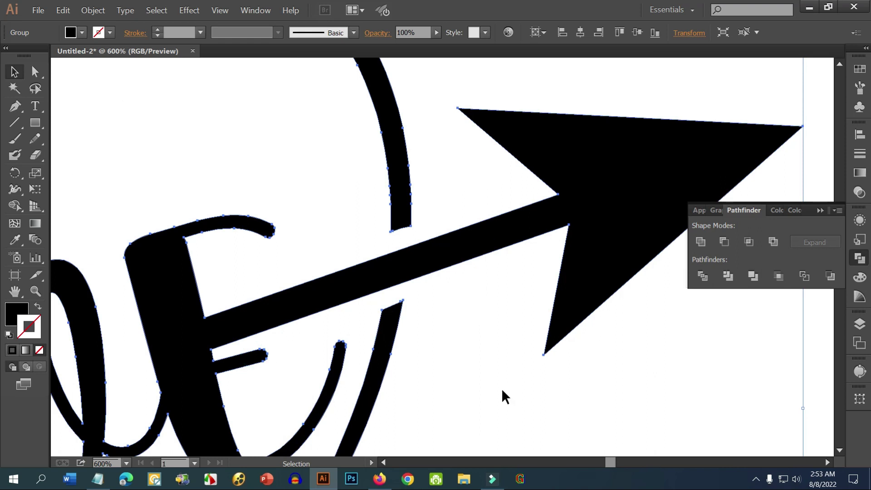
Erase the E's short stray bar beneath the arrow shaft with a resized Eraser brush
{"action": "left_click", "coordinate": [502, 391]}
{"action": "left_click", "coordinate": [248, 359]}
{"action": "scroll", "coordinate": [247, 359], "scroll_direction": "up", "scroll_amount": 3}
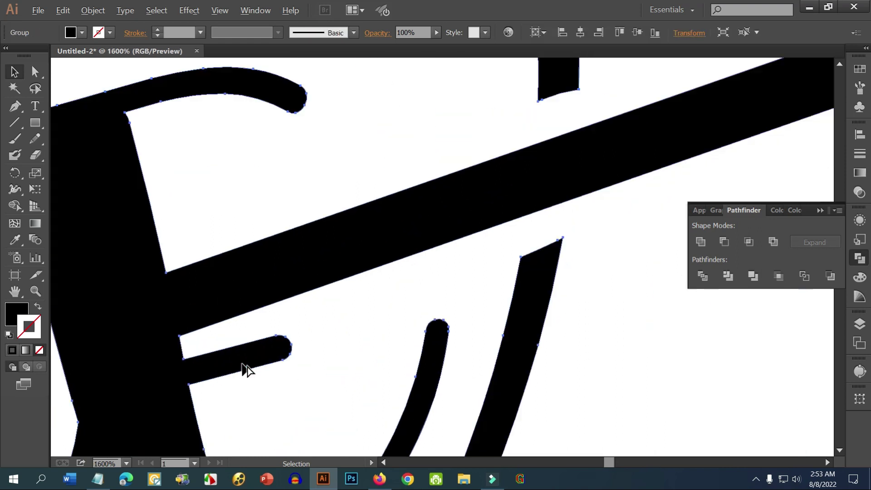
{"action": "left_click", "coordinate": [301, 322]}
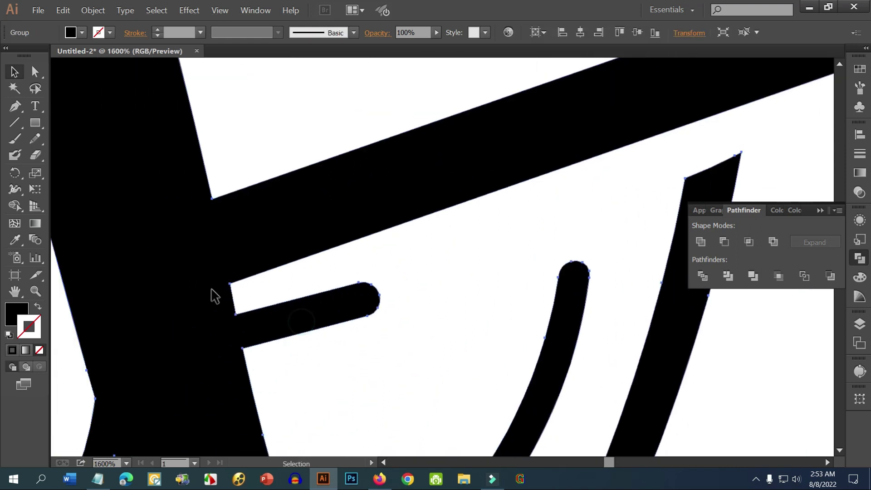
{"action": "left_click", "coordinate": [36, 155]}
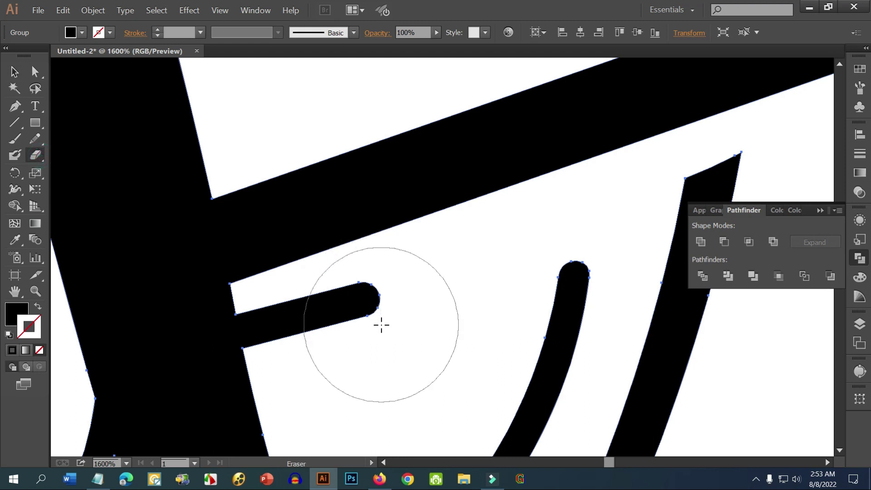
{"action": "key", "text": "bracketleft"}
{"action": "key", "text": "bracketleft"}
{"action": "key", "text": "bracketleft"}
{"action": "key", "text": "bracketleft"}
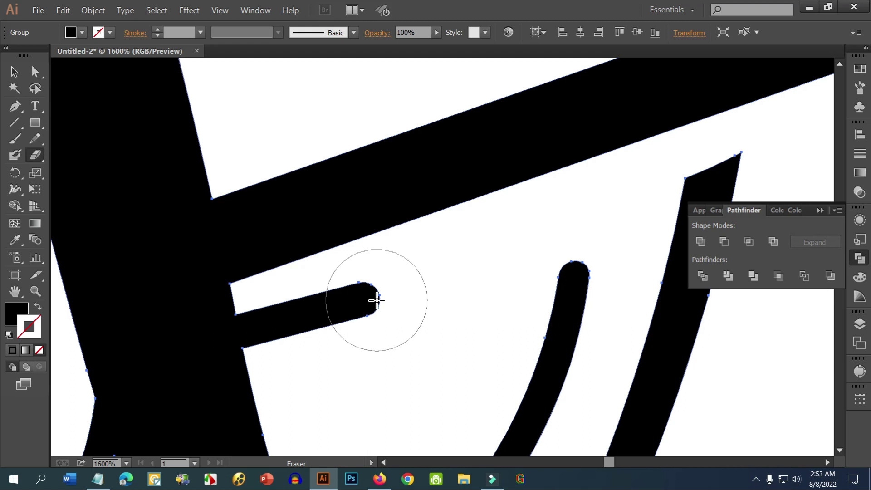
{"action": "key", "text": "bracketright"}
{"action": "key", "text": "bracketright"}
{"action": "key", "text": "bracketleft"}
{"action": "key", "text": "bracketleft"}
{"action": "key", "text": "bracketleft"}
{"action": "left_click_drag", "start_coordinate": [375, 298], "coordinate": [282, 322]}
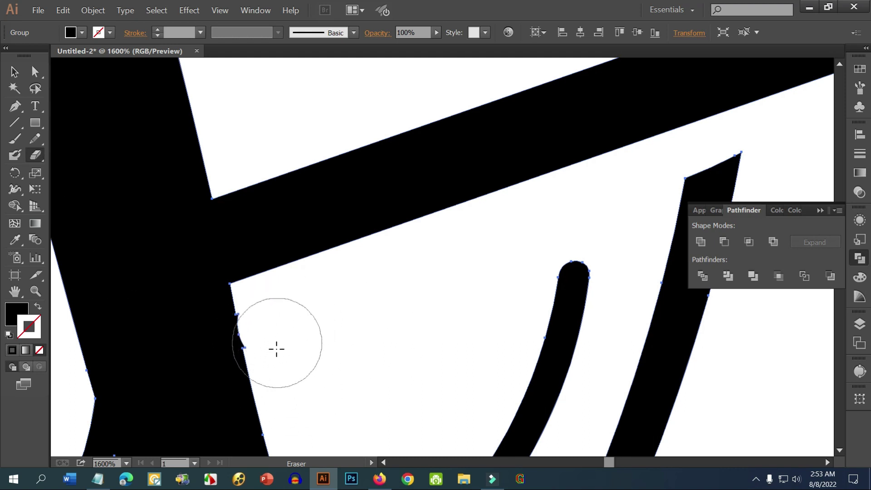
{"action": "scroll", "coordinate": [270, 352], "scroll_direction": "up", "scroll_amount": 3}
Delete four extra anchor points on the E's edge with the Delete Anchor Point Tool
{"action": "left_click", "coordinate": [15, 107]}
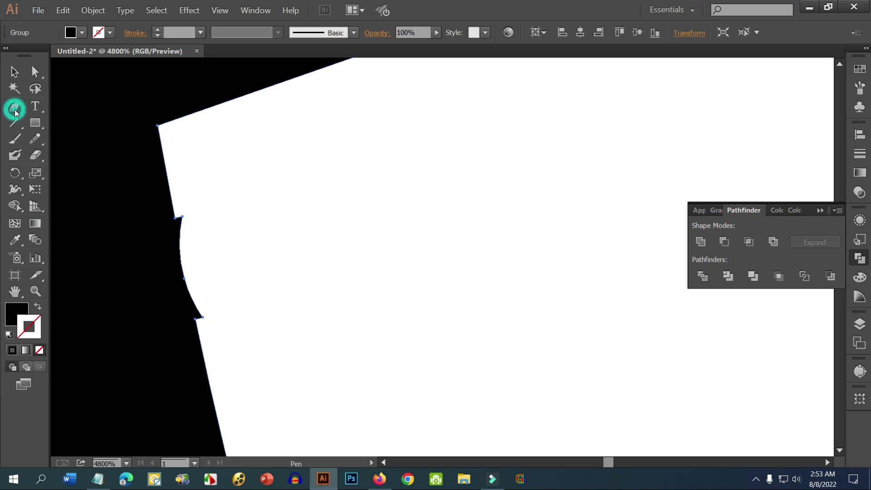
{"action": "left_click_drag", "start_coordinate": [16, 108], "coordinate": [47, 140]}
{"action": "left_click", "coordinate": [184, 217]}
{"action": "left_click", "coordinate": [203, 318]}
{"action": "left_click", "coordinate": [189, 293]}
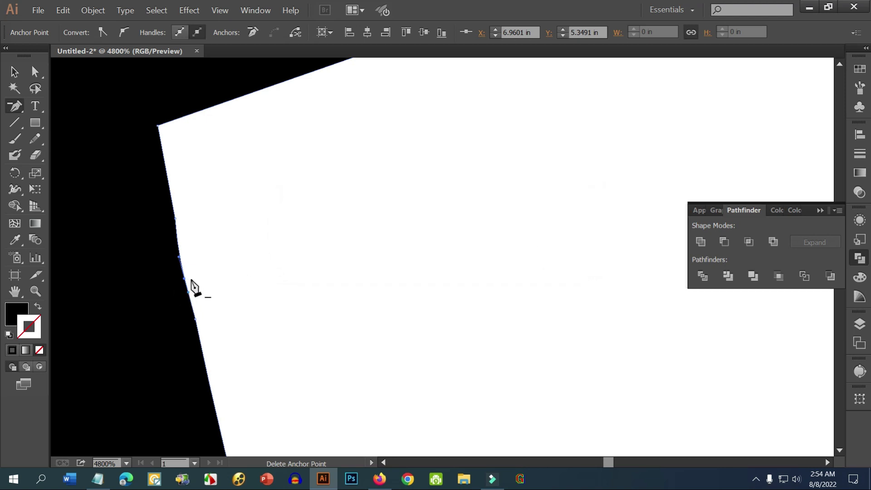
{"action": "left_click", "coordinate": [184, 277]}
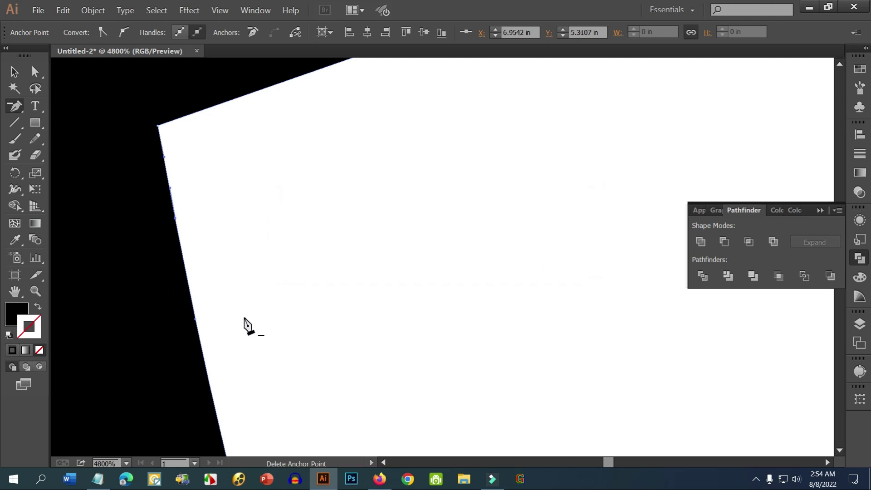
{"action": "scroll", "coordinate": [245, 324], "scroll_direction": "down", "scroll_amount": 8}
{"action": "scroll", "coordinate": [249, 325], "scroll_direction": "down", "scroll_amount": 3}
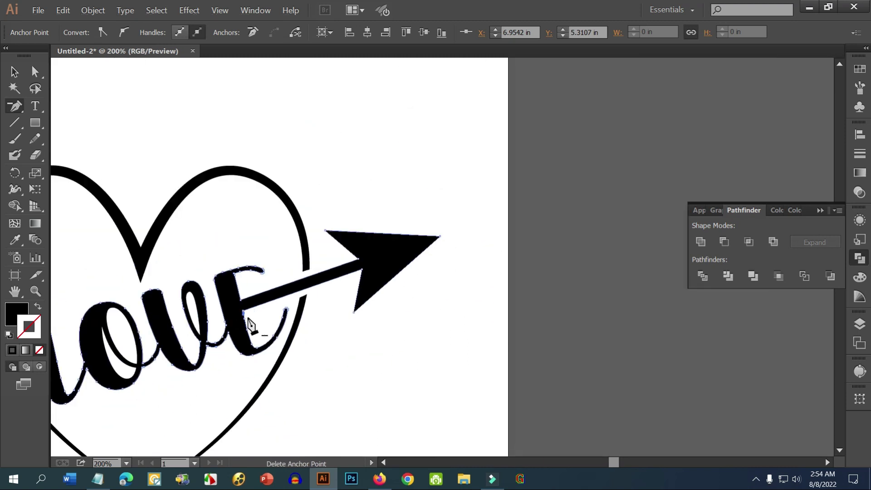
{"action": "left_click_drag", "start_coordinate": [249, 323], "coordinate": [280, 303]}
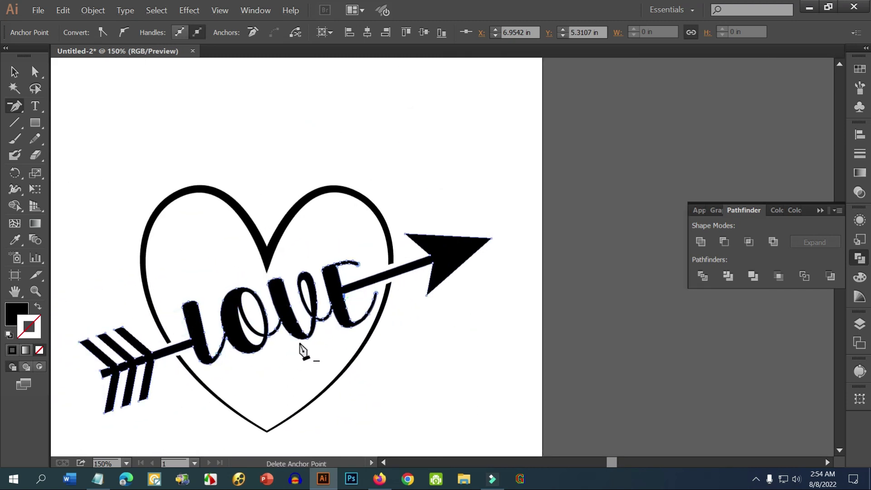
Select the whole artwork and confirm black as its fill in the Color Picker
{"action": "key", "text": "v"}
{"action": "left_click", "coordinate": [281, 159]}
{"action": "left_click_drag", "start_coordinate": [100, 177], "coordinate": [488, 434]}
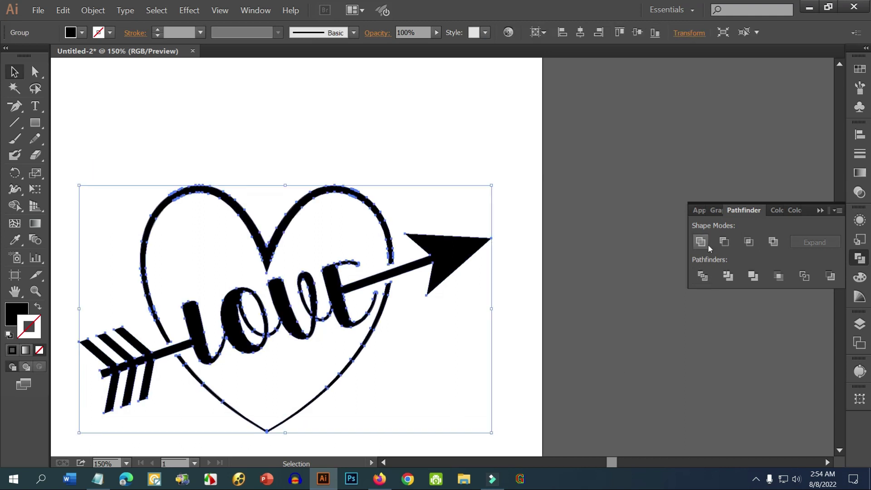
{"action": "left_click", "coordinate": [517, 287]}
{"action": "left_click_drag", "start_coordinate": [461, 413], "coordinate": [181, 203]}
{"action": "double_click", "coordinate": [19, 315]}
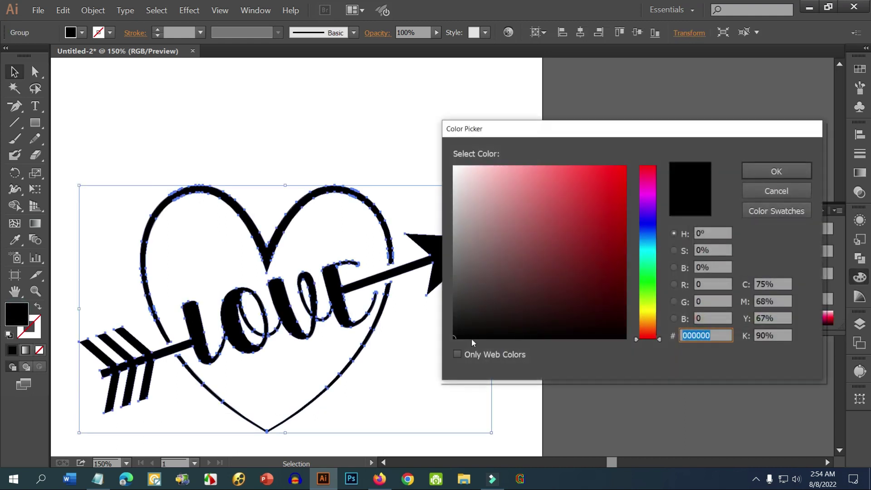
{"action": "left_click", "coordinate": [800, 176]}
{"action": "left_click", "coordinate": [428, 145]}
Scale the heart-and-arrow group up slightly from a corner handle
{"action": "scroll", "coordinate": [430, 154], "scroll_direction": "down", "scroll_amount": 3}
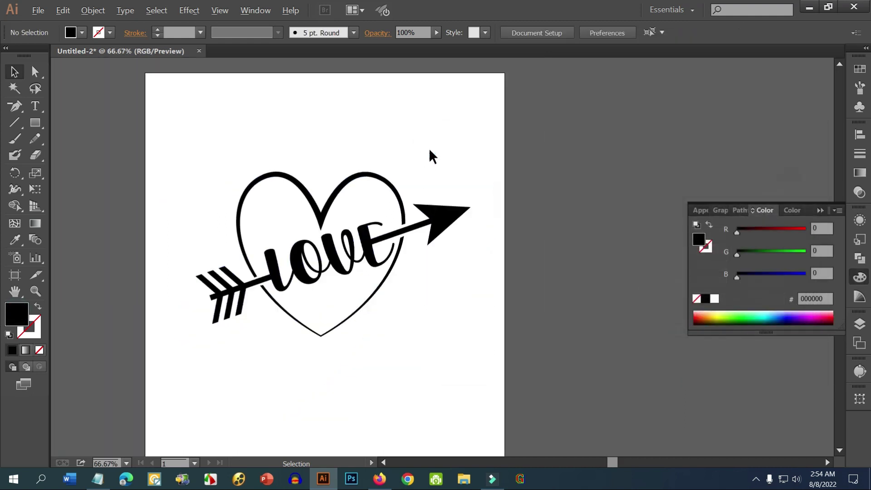
{"action": "left_click_drag", "start_coordinate": [493, 199], "coordinate": [454, 207]}
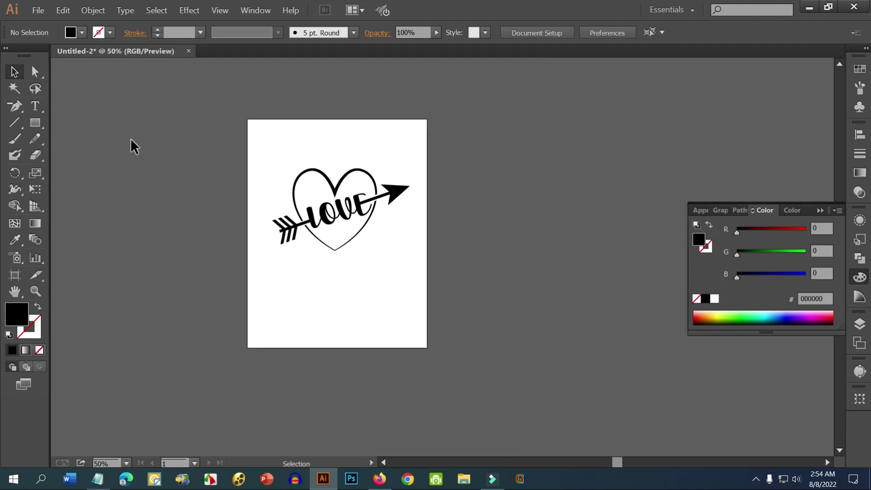
{"action": "left_click_drag", "start_coordinate": [256, 133], "coordinate": [413, 297]}
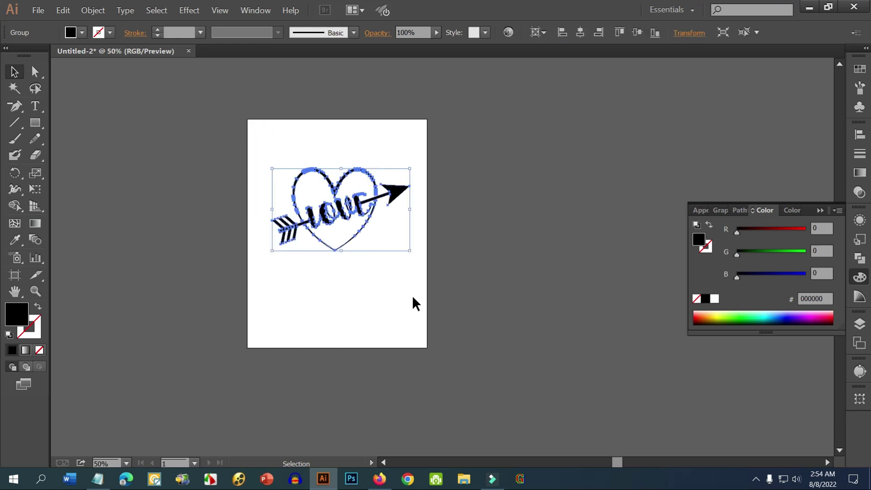
{"action": "left_click", "coordinate": [454, 251]}
{"action": "left_click", "coordinate": [399, 195]}
{"action": "left_click_drag", "start_coordinate": [416, 255], "coordinate": [414, 312]}
{"action": "left_click", "coordinate": [453, 271]}
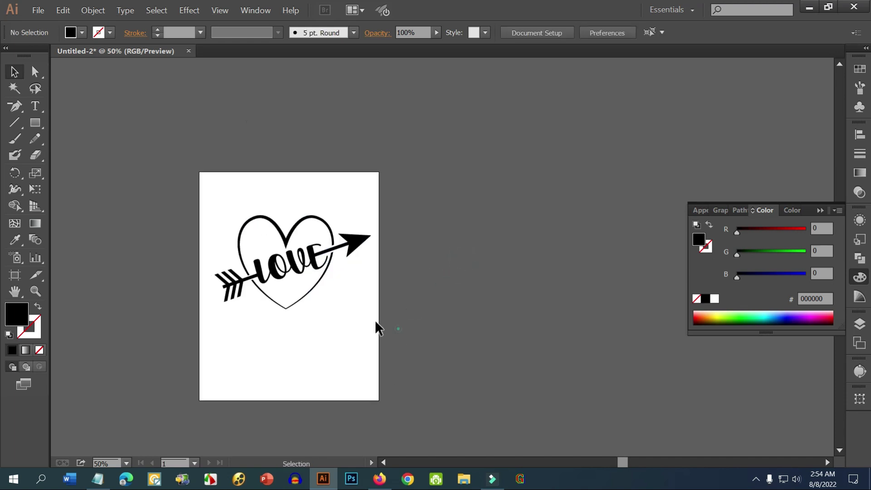
{"action": "left_click", "coordinate": [281, 231]}
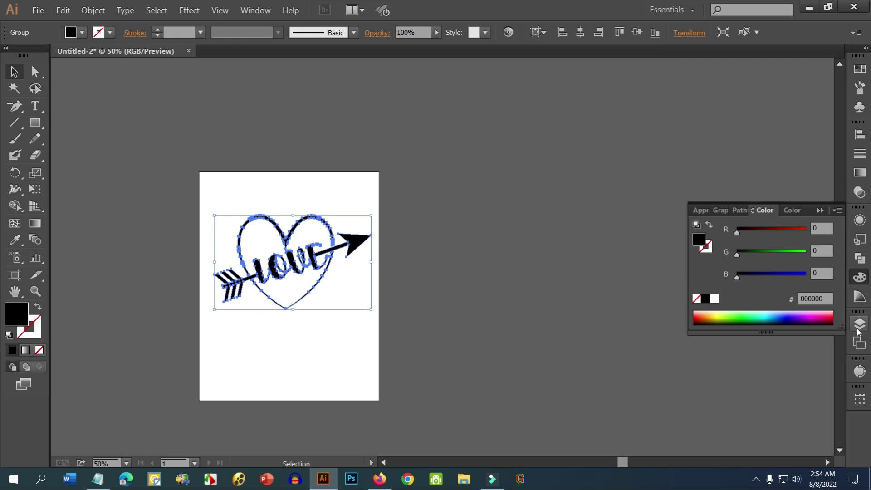
Apply Horizontal Align Center and Vertical Align Center from Window > Align to the design
{"action": "left_click", "coordinate": [862, 136]}
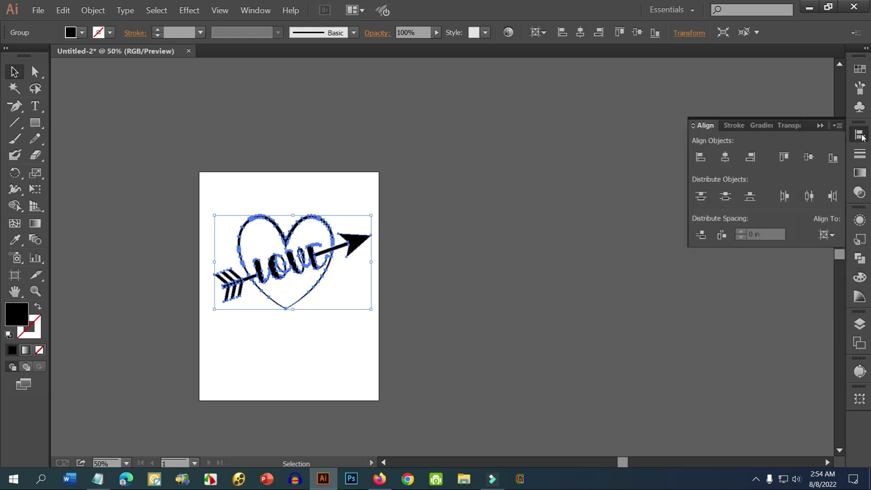
{"action": "left_click", "coordinate": [861, 136]}
{"action": "left_click", "coordinate": [255, 8]}
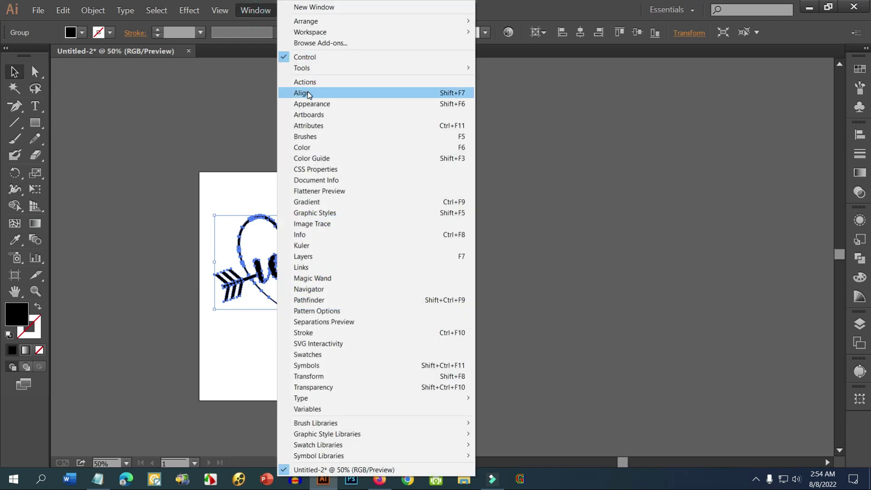
{"action": "left_click", "coordinate": [309, 94]}
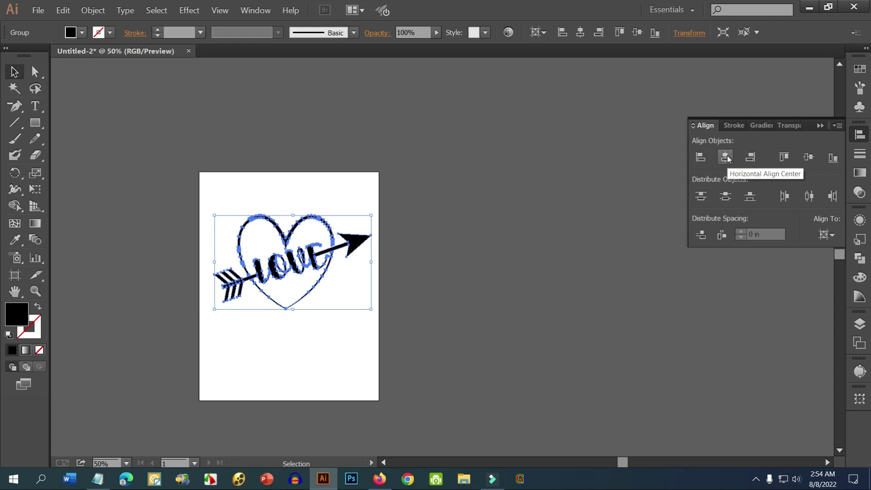
{"action": "left_click", "coordinate": [727, 157]}
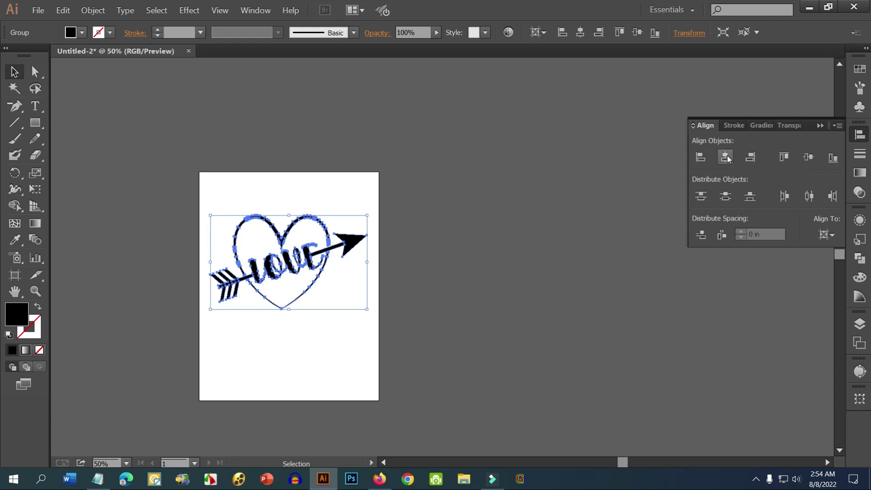
{"action": "left_click", "coordinate": [809, 158]}
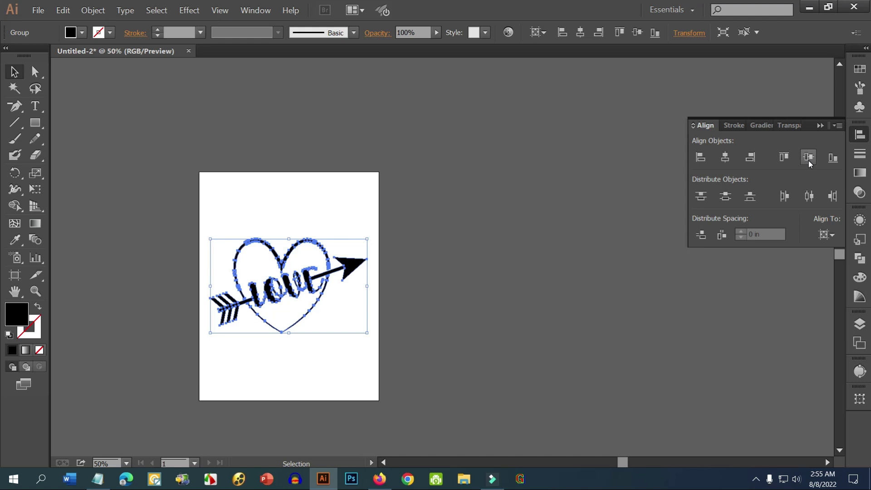
{"action": "left_click", "coordinate": [478, 254]}
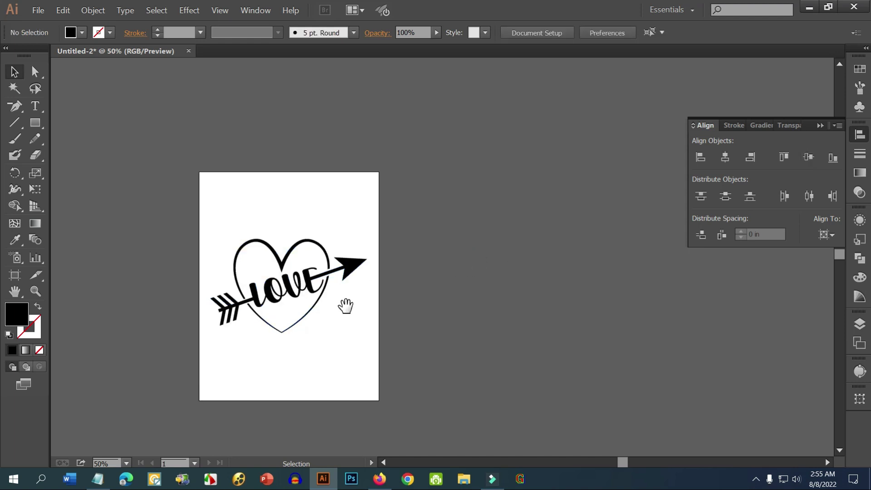
{"action": "left_click_drag", "start_coordinate": [345, 312], "coordinate": [288, 287]}
{"action": "scroll", "coordinate": [226, 293], "scroll_direction": "up", "scroll_amount": 1}
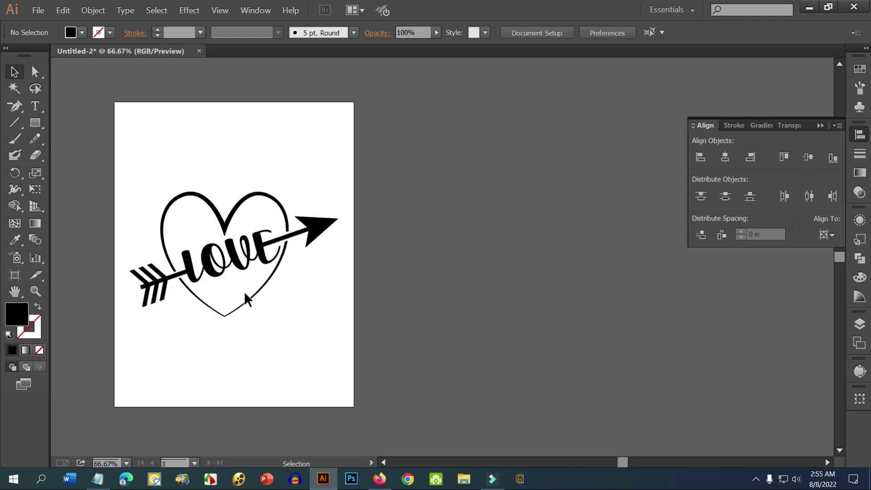
{"action": "scroll", "coordinate": [252, 301], "scroll_direction": "down", "scroll_amount": 1}
Alt-drag the artboard twice with the Artboard tool to make three LOVE heart artboards
{"action": "left_click", "coordinate": [24, 277]}
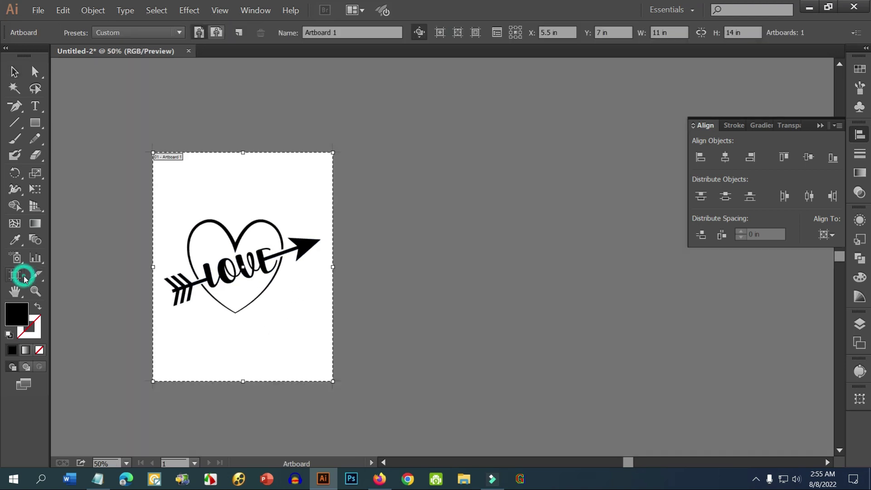
{"action": "left_click_drag", "start_coordinate": [225, 325], "coordinate": [420, 326]}
{"action": "left_click_drag", "start_coordinate": [544, 331], "coordinate": [342, 318]}
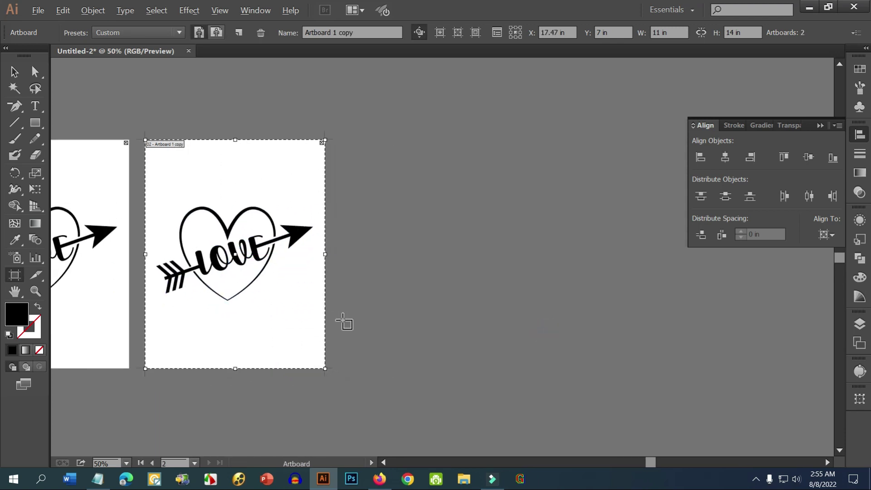
{"action": "scroll", "coordinate": [342, 321], "scroll_direction": "down", "scroll_amount": 1}
{"action": "left_click_drag", "start_coordinate": [269, 325], "coordinate": [403, 319]}
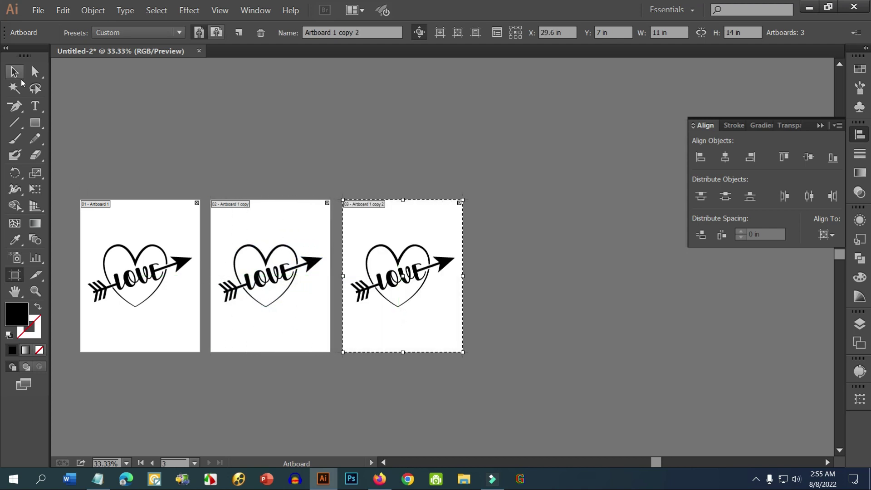
Recolour the middle artboard's heart artwork white with the Eyedropper, then select the third artwork
{"action": "left_click", "coordinate": [17, 74]}
{"action": "left_click", "coordinate": [382, 169]}
{"action": "left_click_drag", "start_coordinate": [237, 180], "coordinate": [335, 339]}
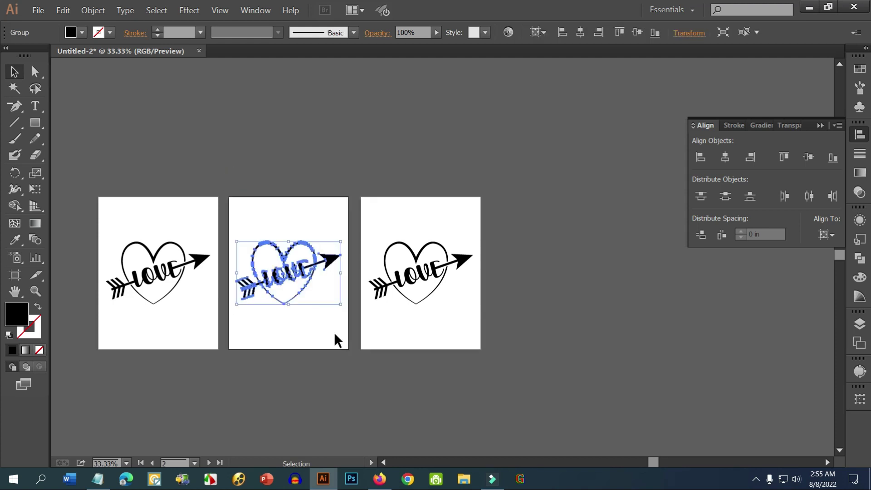
{"action": "left_click", "coordinate": [15, 240]}
{"action": "left_click", "coordinate": [260, 226]}
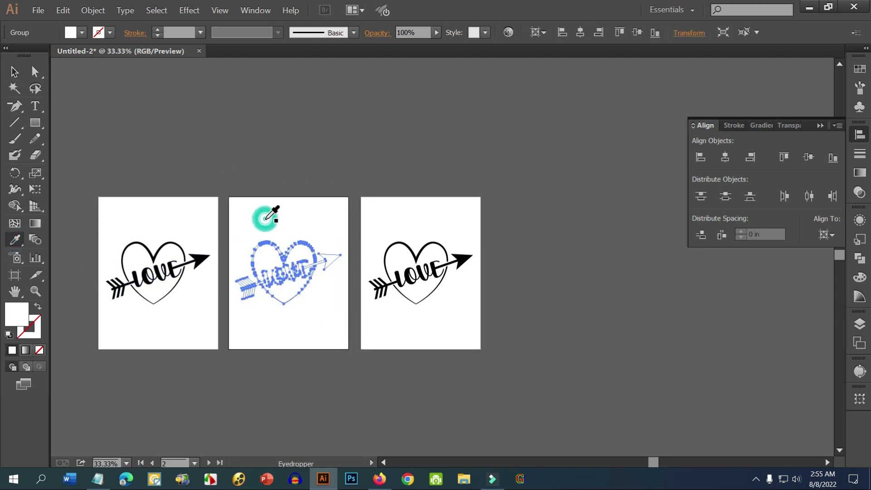
{"action": "left_click", "coordinate": [14, 72]}
{"action": "left_click", "coordinate": [270, 117]}
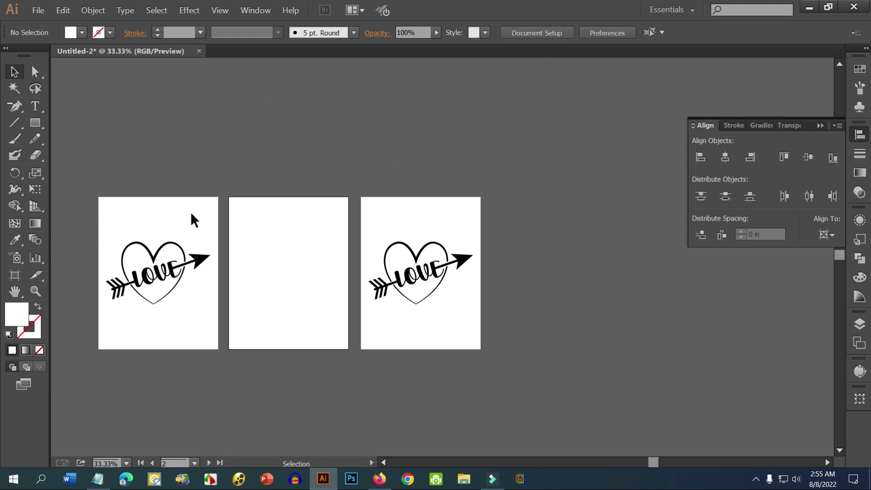
{"action": "left_click_drag", "start_coordinate": [360, 195], "coordinate": [473, 349]}
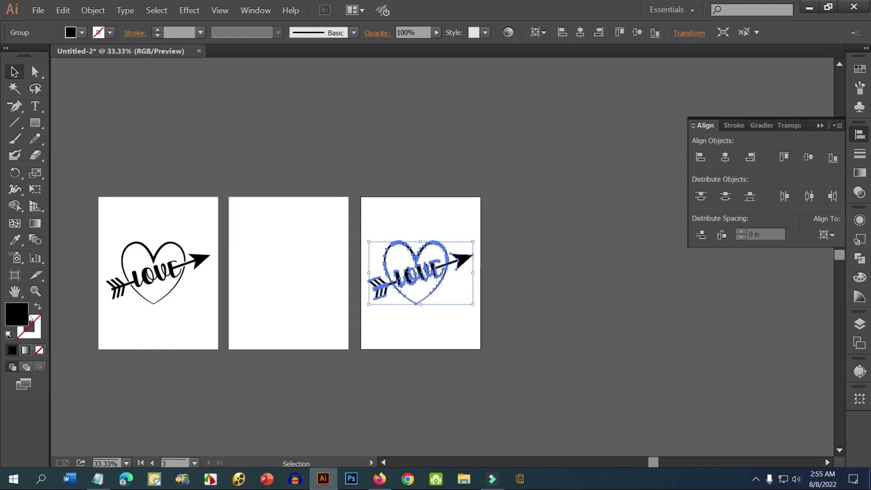
Fill the third artboard's heart artwork with a bright pink from the Color Picker
{"action": "double_click", "coordinate": [17, 313]}
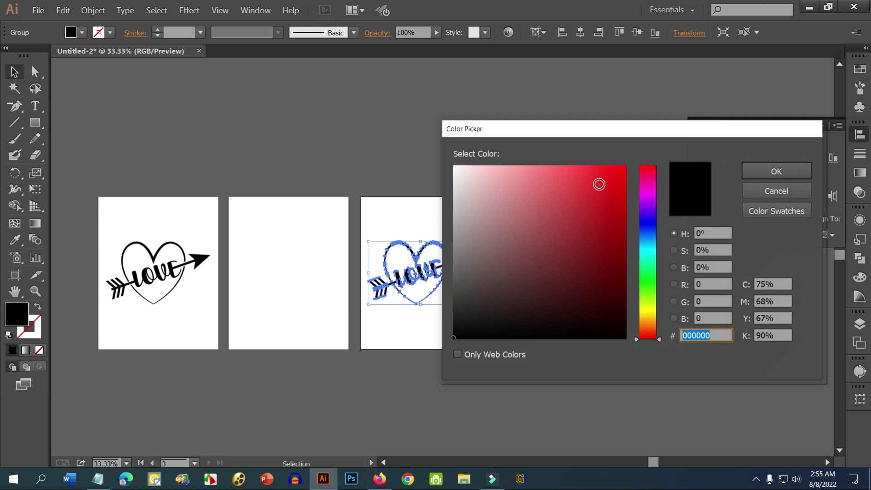
{"action": "left_click_drag", "start_coordinate": [599, 181], "coordinate": [598, 161]}
{"action": "left_click_drag", "start_coordinate": [651, 184], "coordinate": [652, 180]}
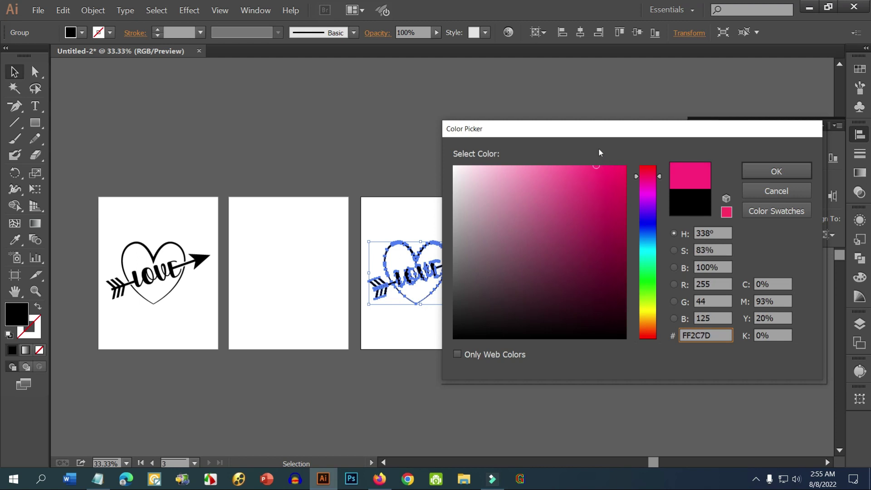
{"action": "left_click", "coordinate": [754, 172]}
Refine the third heart's fill to the final lighter pink, EF4BA1
{"action": "left_click", "coordinate": [481, 202]}
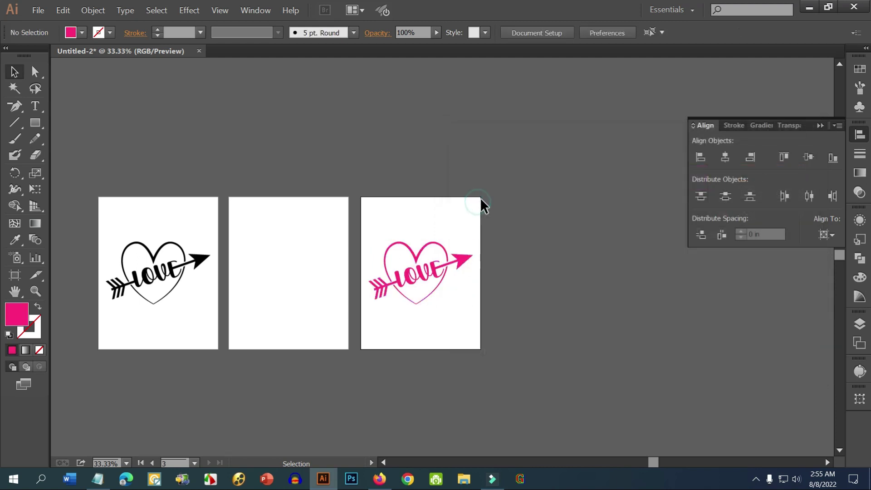
{"action": "left_click_drag", "start_coordinate": [491, 314], "coordinate": [367, 186]}
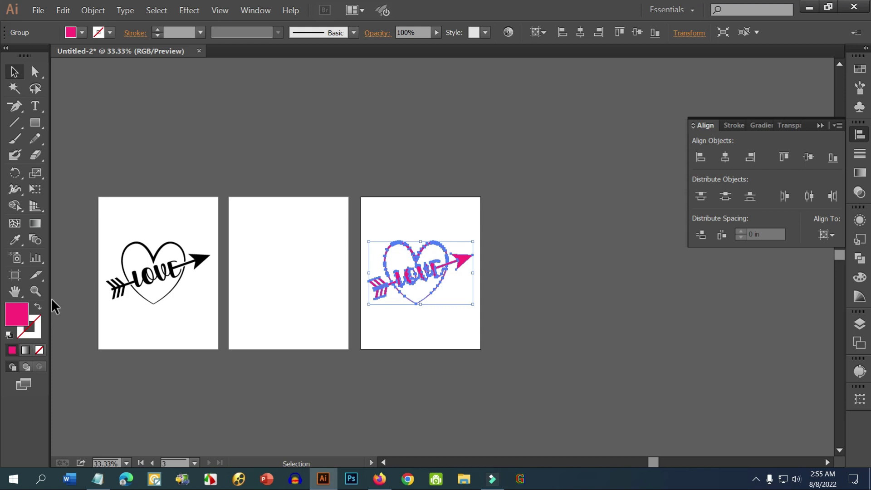
{"action": "double_click", "coordinate": [19, 321]}
{"action": "left_click_drag", "start_coordinate": [545, 214], "coordinate": [596, 169]}
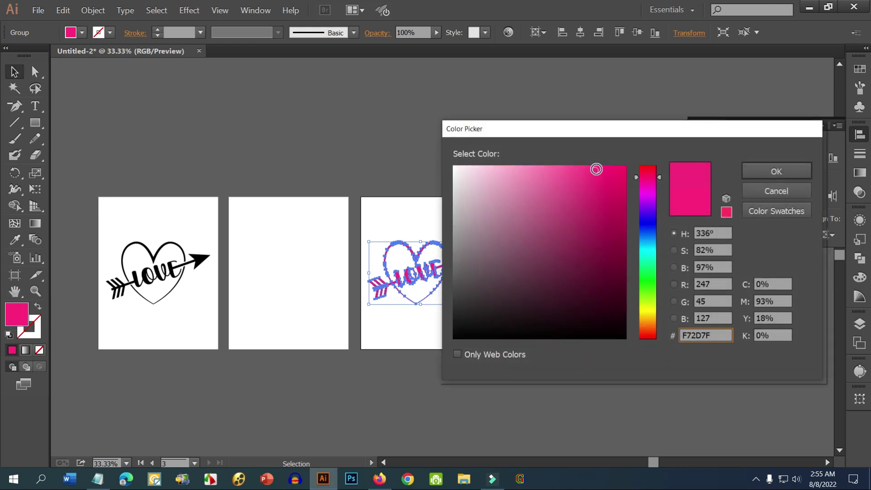
{"action": "left_click_drag", "start_coordinate": [650, 183], "coordinate": [651, 184]}
{"action": "left_click", "coordinate": [584, 169]}
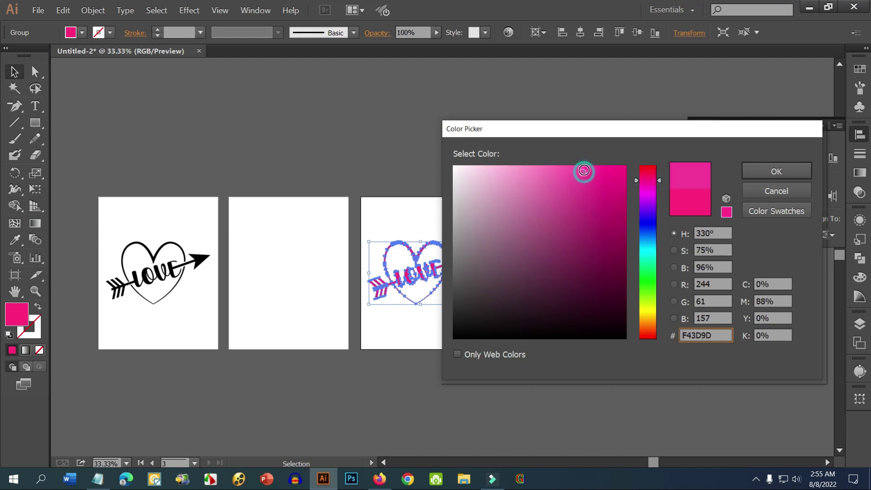
{"action": "left_click_drag", "start_coordinate": [577, 169], "coordinate": [572, 174]}
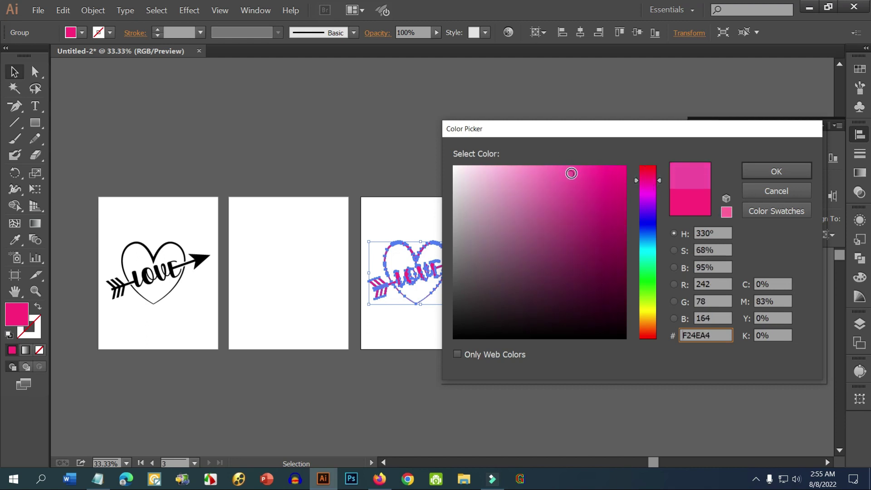
{"action": "left_click", "coordinate": [572, 176]}
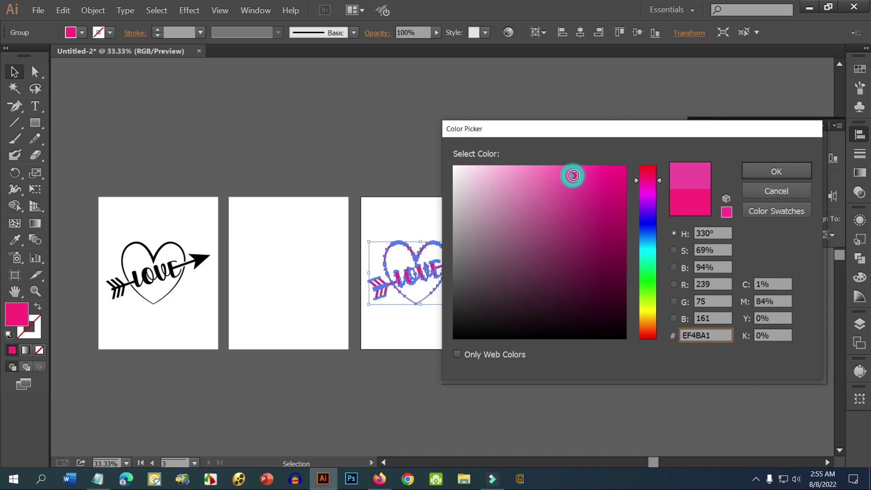
{"action": "left_click", "coordinate": [779, 172]}
{"action": "left_click", "coordinate": [506, 171]}
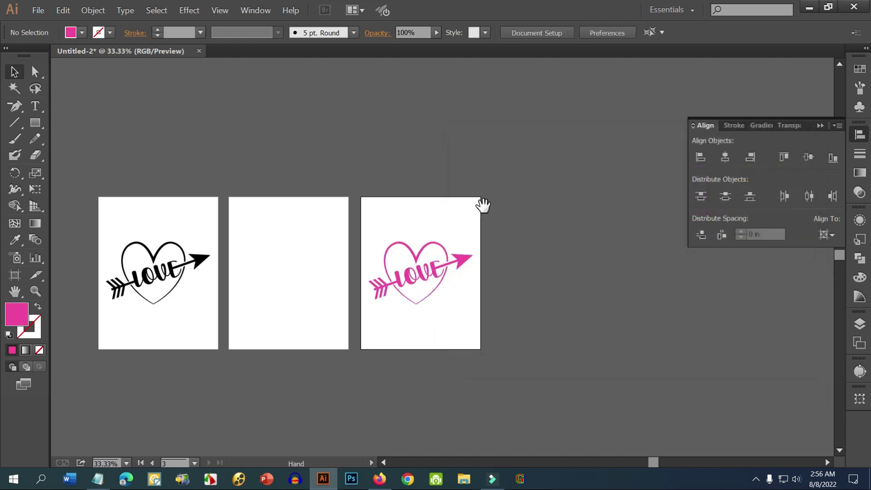
{"action": "left_click_drag", "start_coordinate": [481, 203], "coordinate": [529, 196]}
Deselect all three LOVE artworks and choose File > Save As
{"action": "left_click_drag", "start_coordinate": [131, 159], "coordinate": [561, 376]}
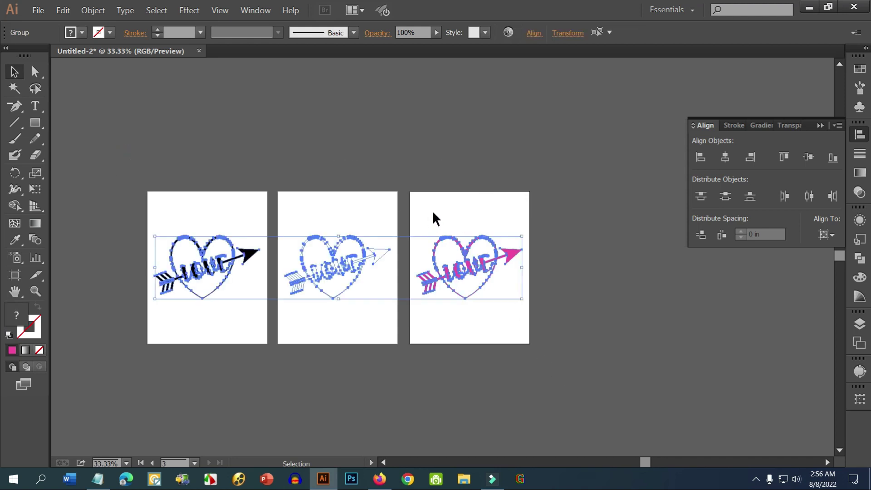
{"action": "left_click", "coordinate": [323, 184]}
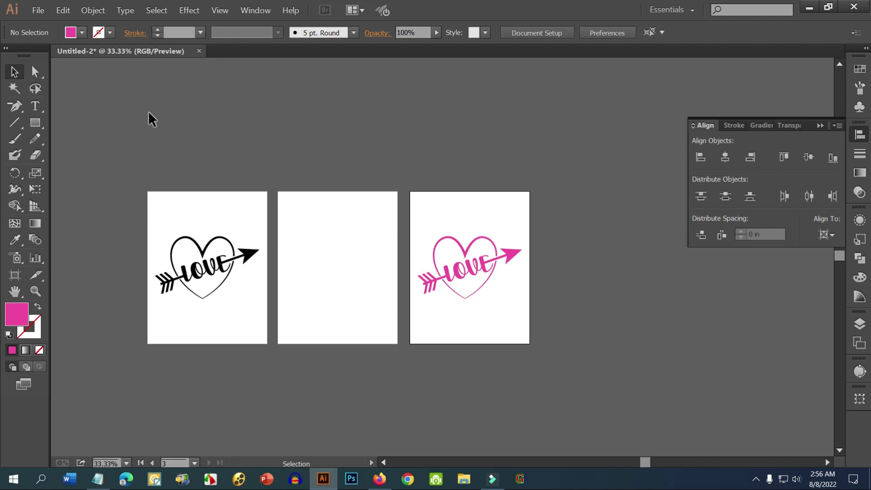
{"action": "left_click", "coordinate": [38, 10]}
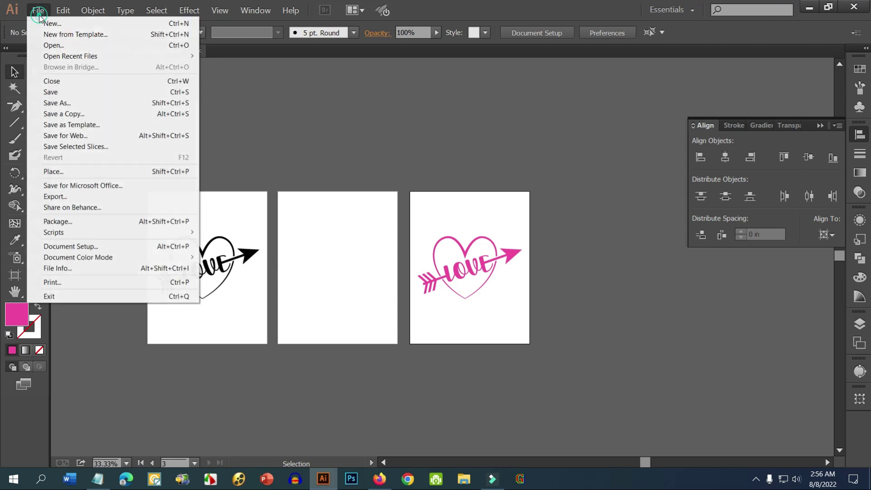
{"action": "left_click", "coordinate": [67, 104]}
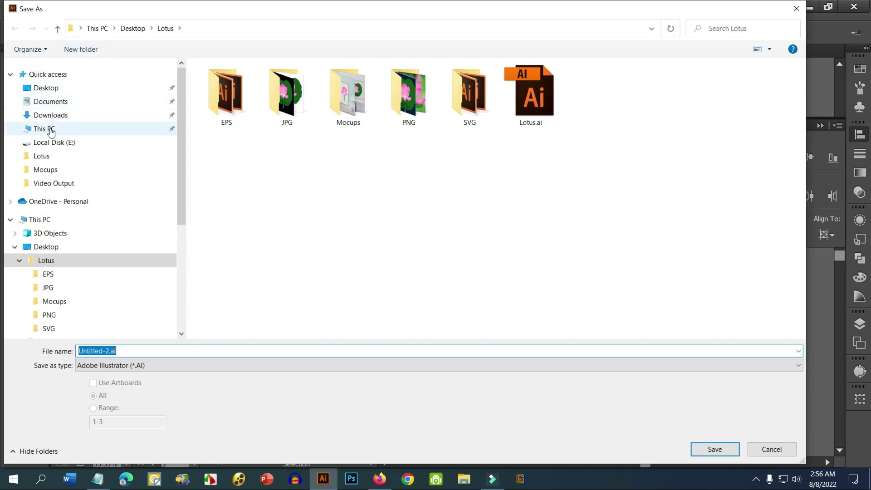
Create a folder named 'Love T shirt design' in Documents and open it
{"action": "left_click", "coordinate": [52, 103]}
{"action": "left_click", "coordinate": [97, 53]}
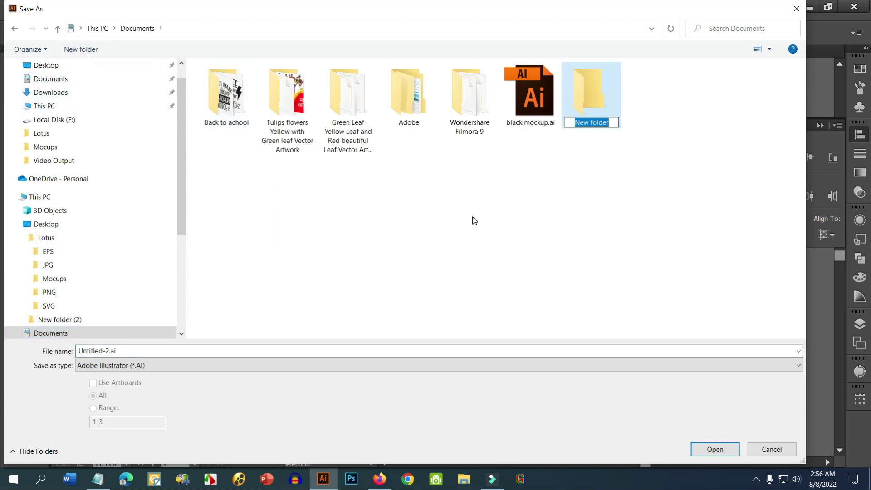
{"action": "type", "text": "Love Tdhirt"}
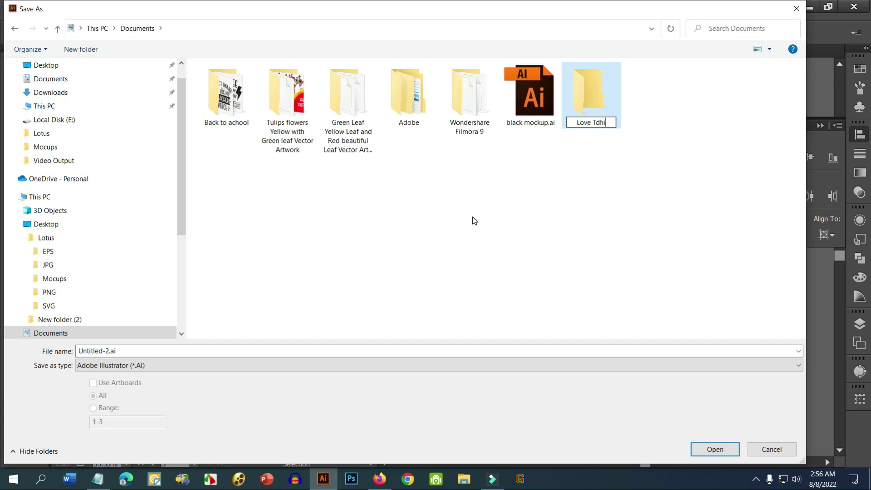
{"action": "key", "text": "BackSpace"}
{"action": "key", "text": "BackSpace"}
{"action": "key", "text": "BackSpace"}
{"action": "key", "text": "BackSpace"}
{"action": "key", "text": "BackSpace"}
{"action": "type", "text": "shirt design"}
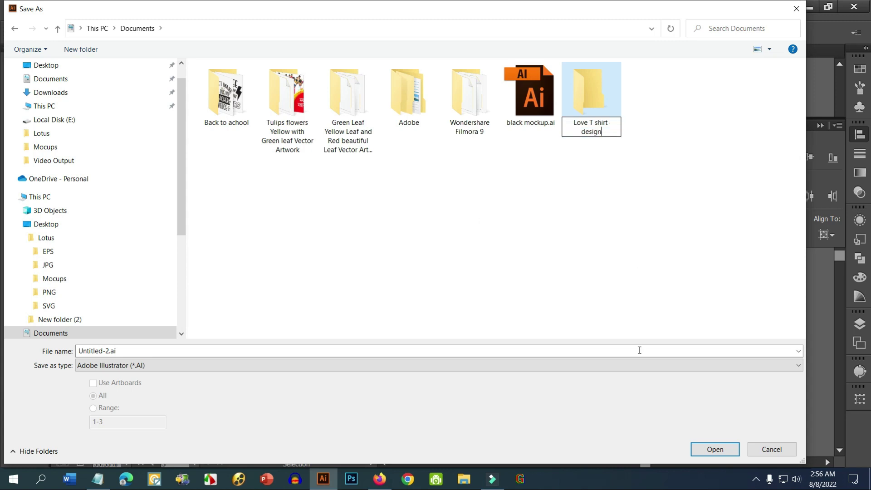
{"action": "key", "text": "Return"}
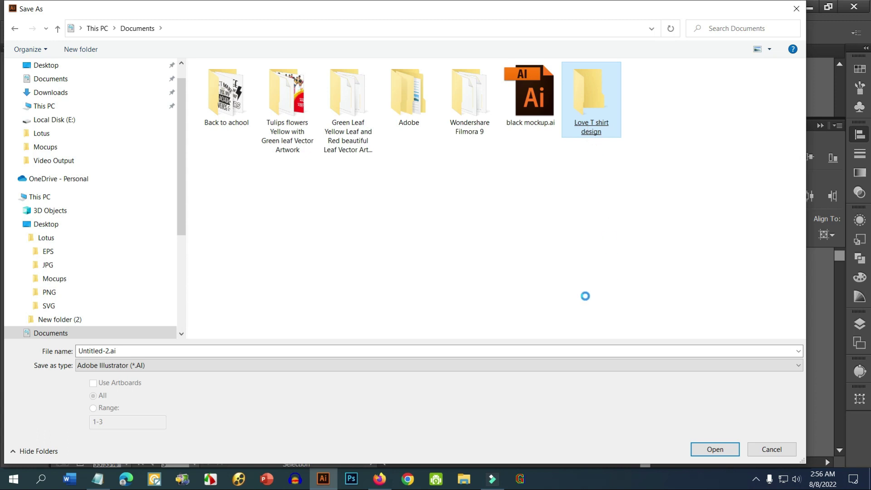
{"action": "key", "text": "shift+F10"}
{"action": "left_click", "coordinate": [626, 372]}
{"action": "key", "text": "ctrl+c"}
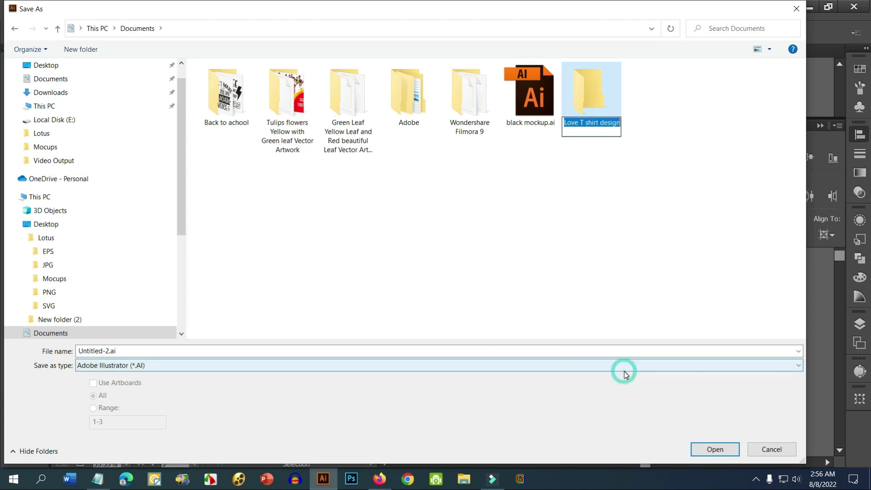
{"action": "left_click", "coordinate": [167, 350]}
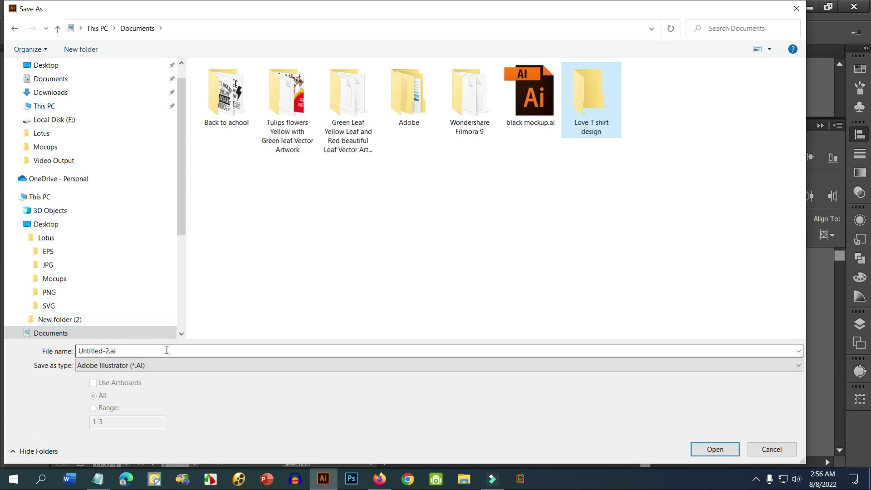
{"action": "left_click", "coordinate": [167, 351]}
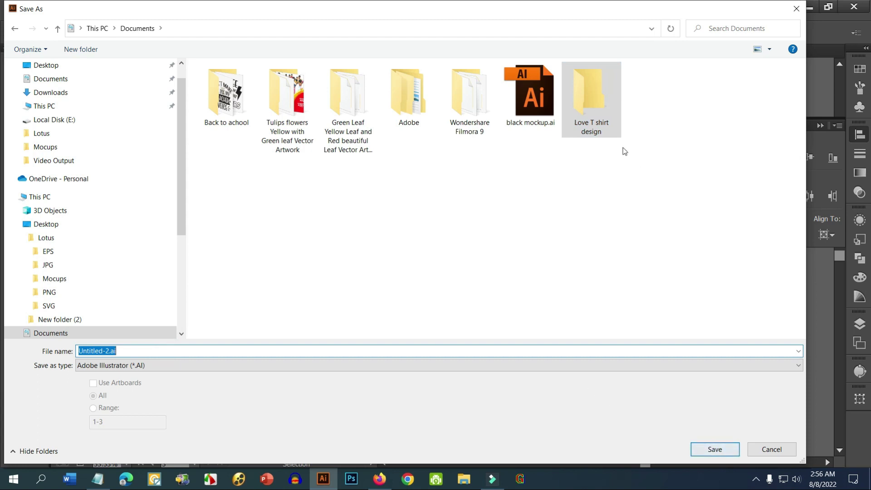
{"action": "double_click", "coordinate": [600, 112]}
Name the file 'Love T shirt design', set the format to SVG and enable Use Artboards
{"action": "left_click", "coordinate": [160, 349]}
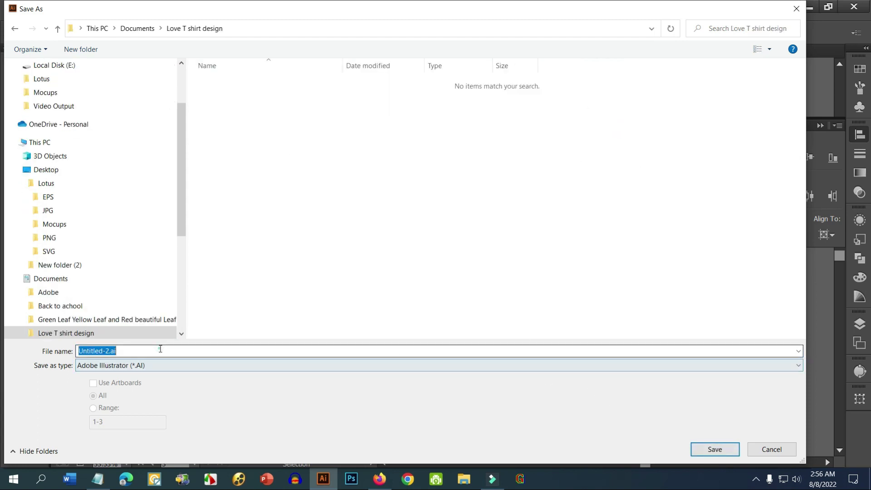
{"action": "key", "text": "ctrl+v"}
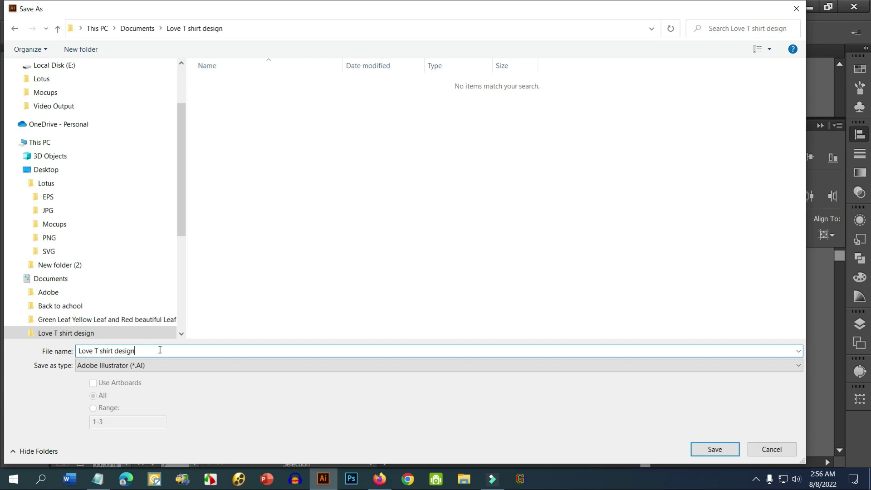
{"action": "left_click", "coordinate": [146, 370]}
{"action": "left_click", "coordinate": [115, 414]}
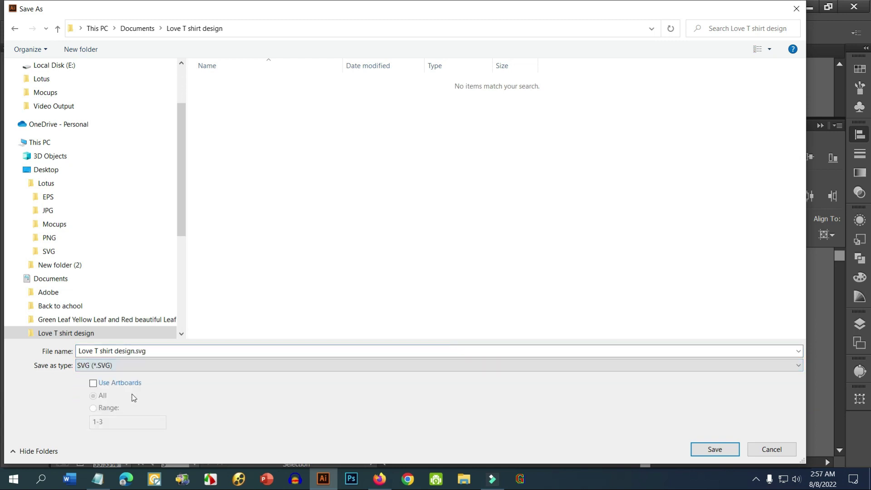
{"action": "left_click", "coordinate": [111, 384]}
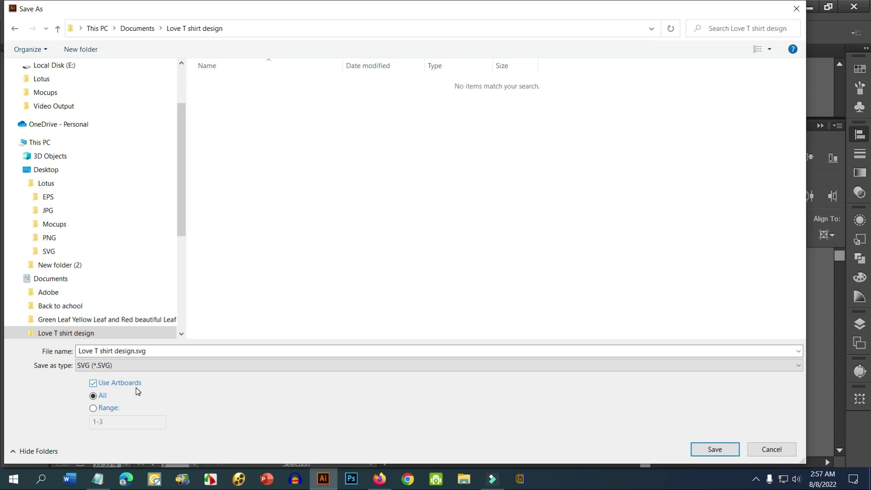
Save the design as 'Love T shirt design' in SVG format with the SVG 1.1 profile
{"action": "left_click", "coordinate": [97, 366]}
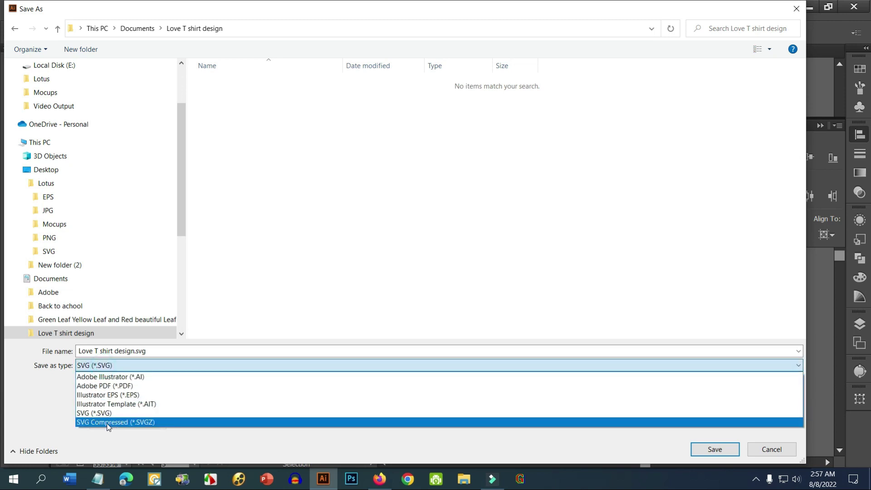
{"action": "left_click", "coordinate": [92, 413]}
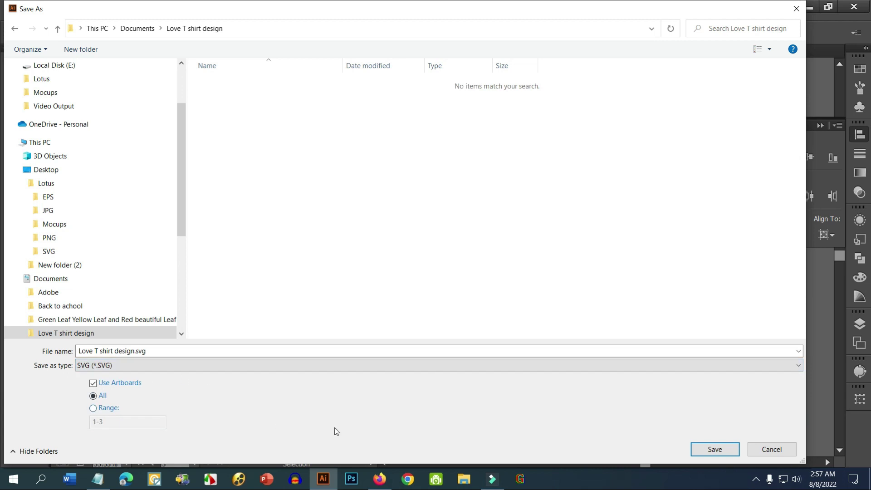
{"action": "left_click", "coordinate": [716, 450]}
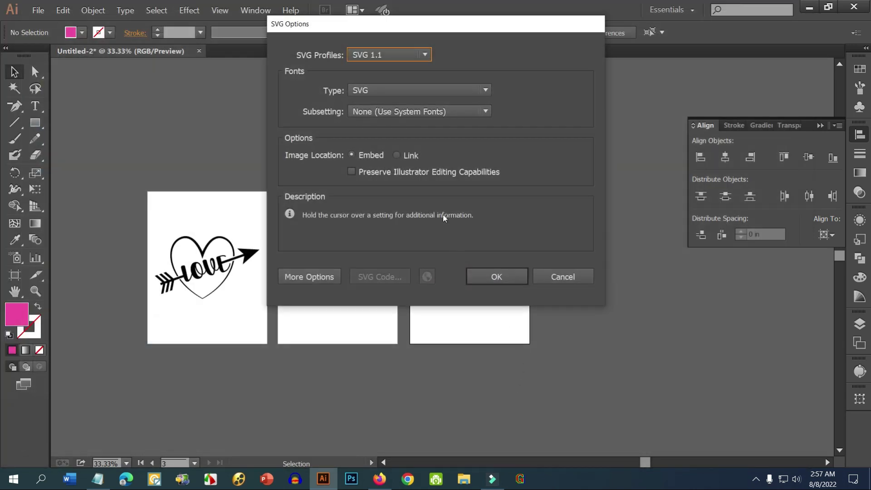
{"action": "left_click", "coordinate": [413, 56]}
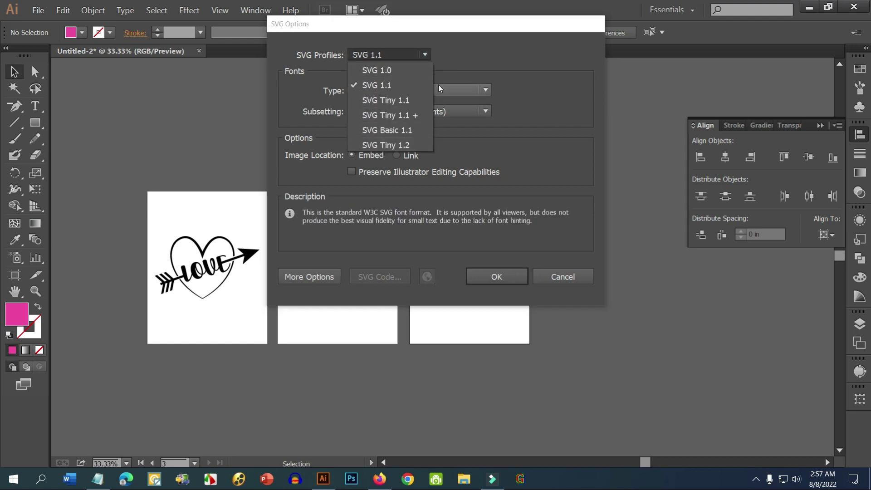
{"action": "left_click", "coordinate": [489, 58]}
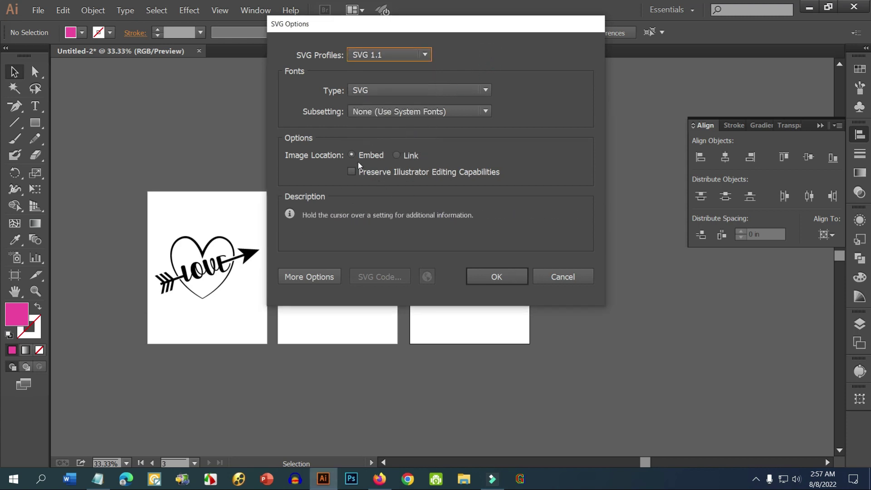
{"action": "left_click", "coordinate": [497, 276]}
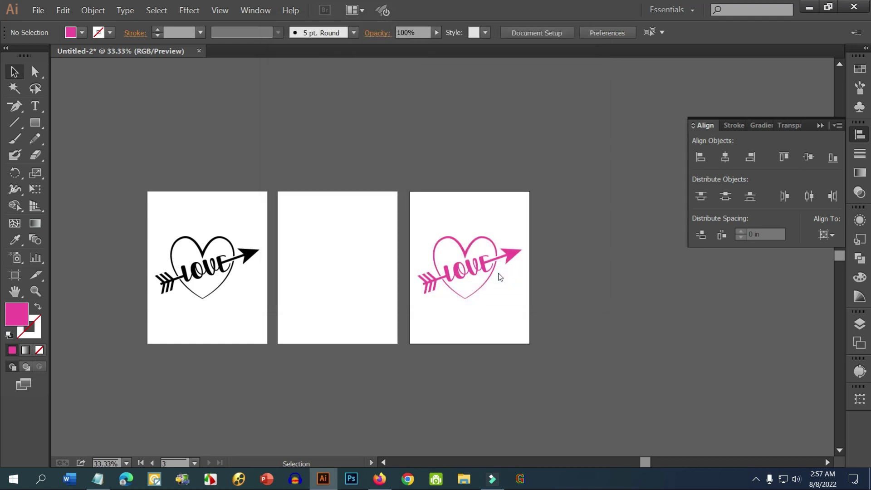
Export all artboards as separate PNGs at High (300 ppi) with a transparent background
{"action": "left_click", "coordinate": [464, 479]}
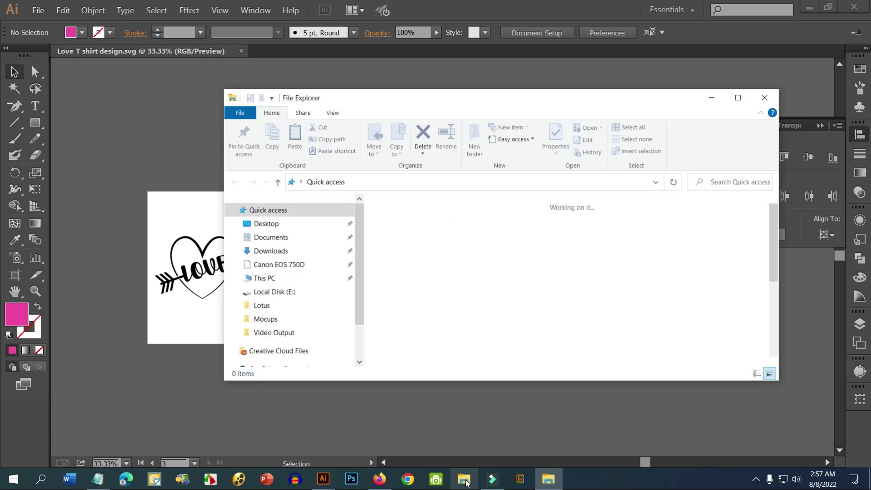
{"action": "left_click", "coordinate": [143, 102]}
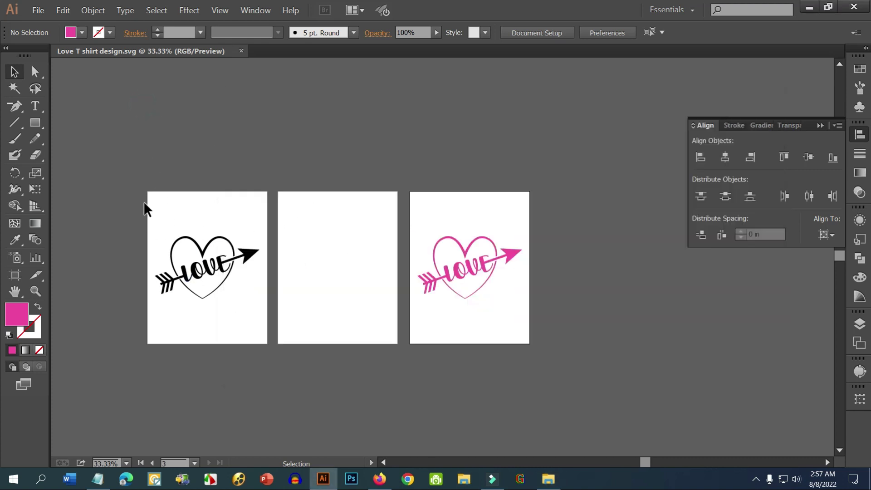
{"action": "left_click", "coordinate": [38, 10]}
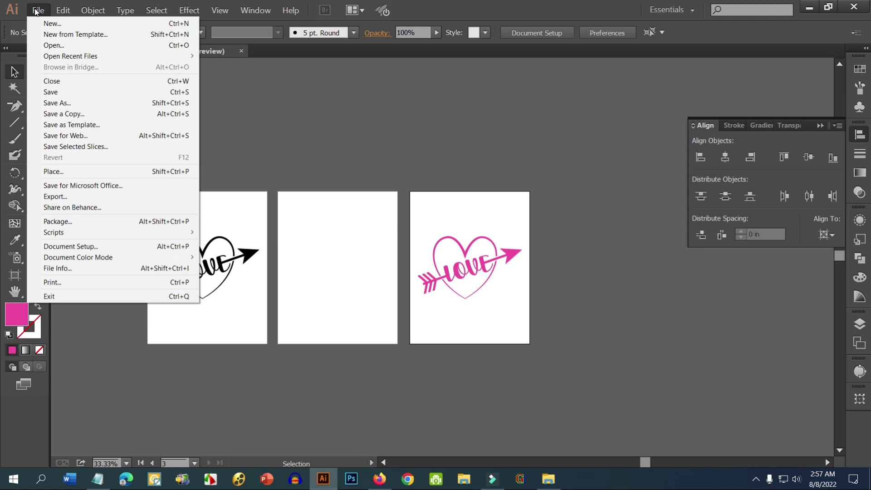
{"action": "left_click", "coordinate": [65, 198]}
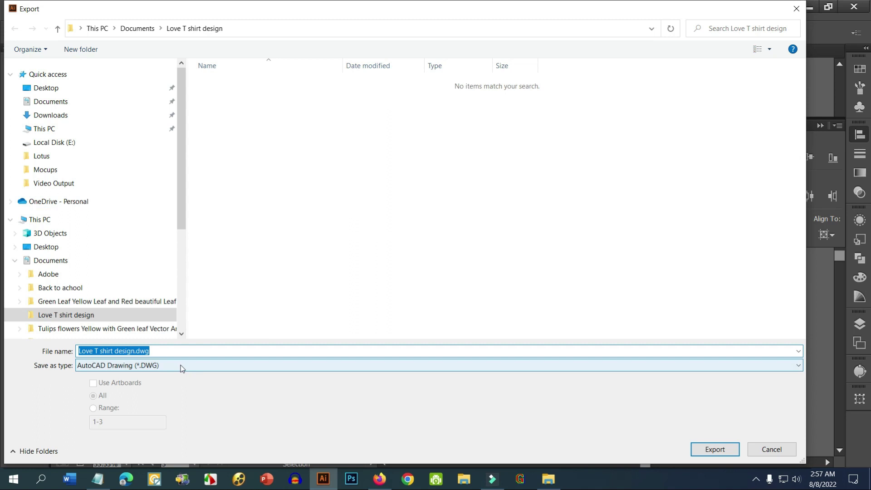
{"action": "left_click", "coordinate": [181, 366]}
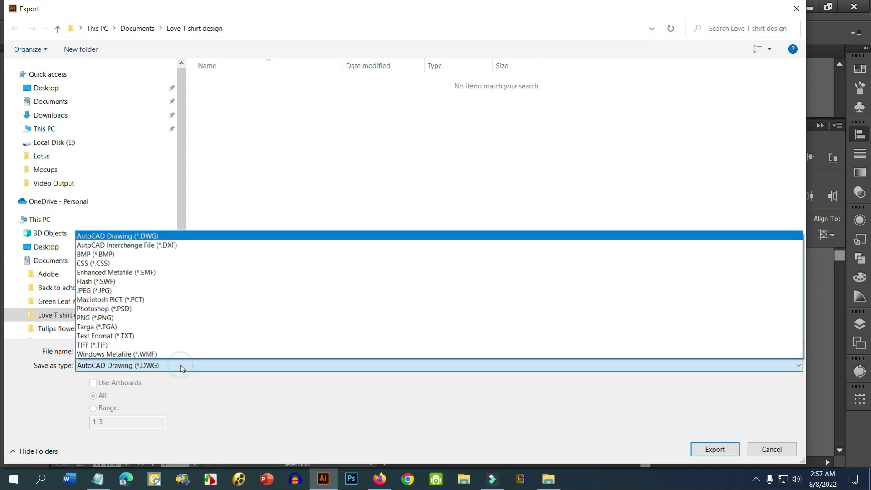
{"action": "left_click", "coordinate": [117, 317]}
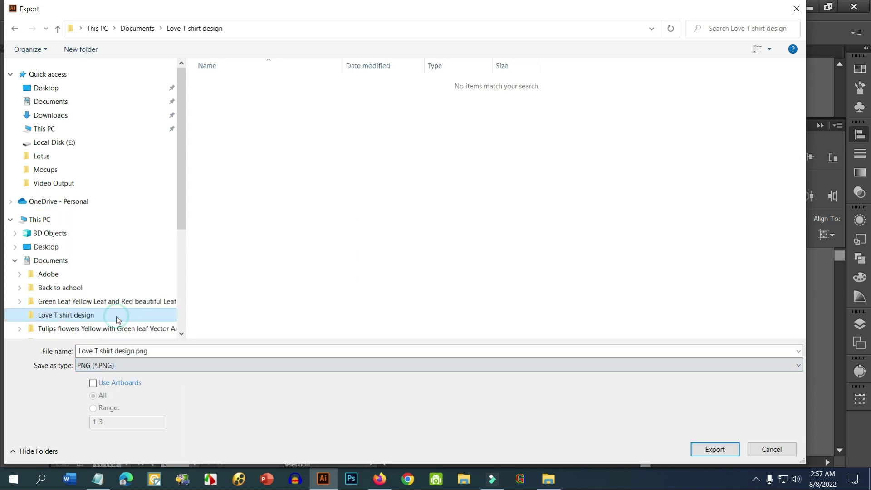
{"action": "left_click", "coordinate": [94, 384]}
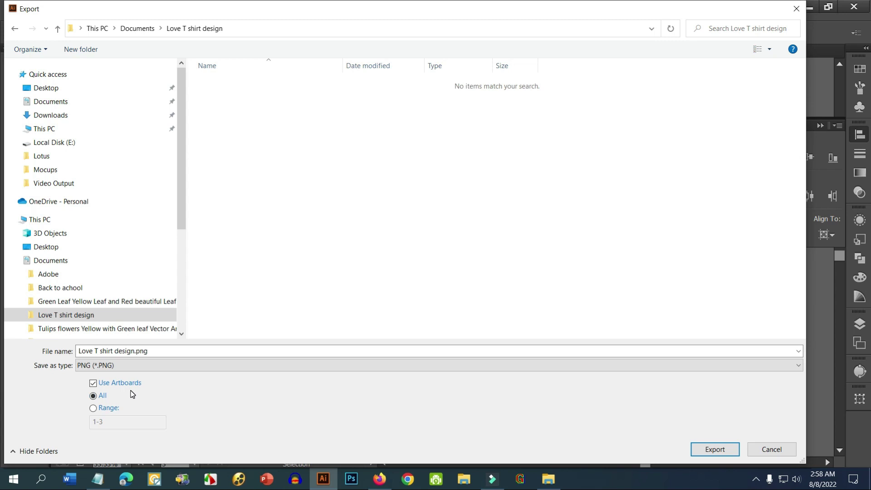
{"action": "left_click", "coordinate": [720, 450]}
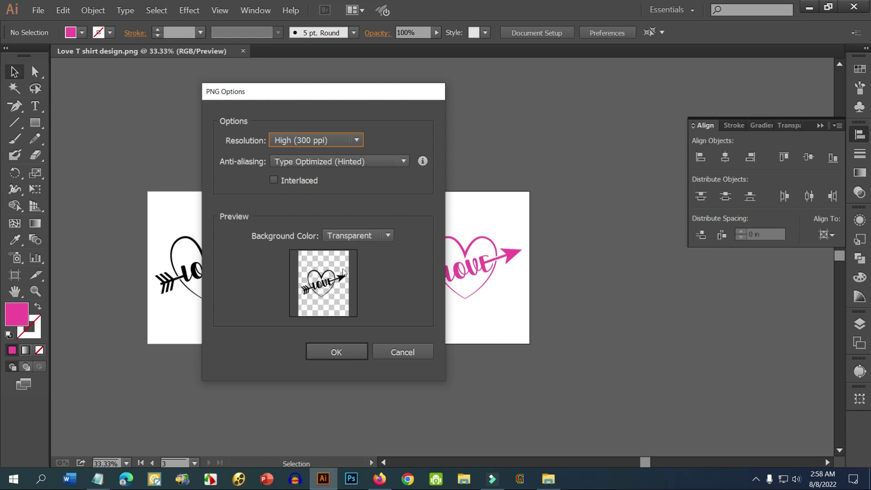
{"action": "left_click", "coordinate": [348, 353]}
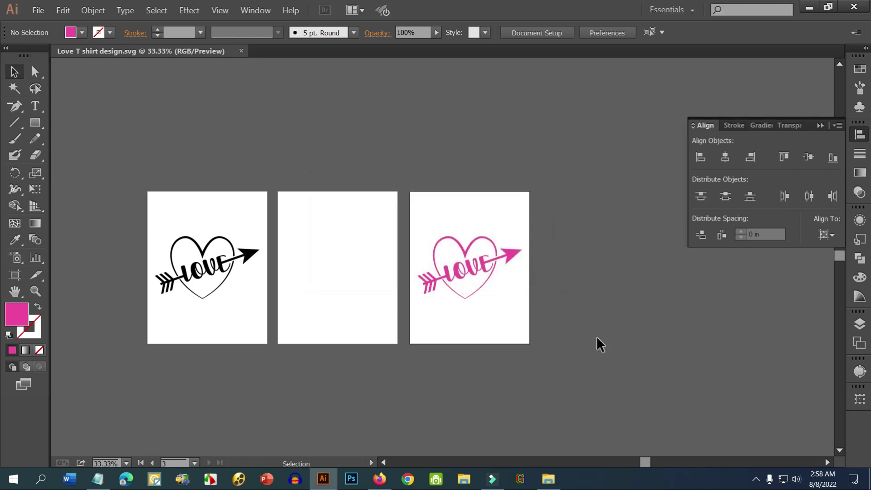
Open a maximized File Explorer on Documents > Love T shirt design
{"action": "left_click", "coordinate": [548, 478]}
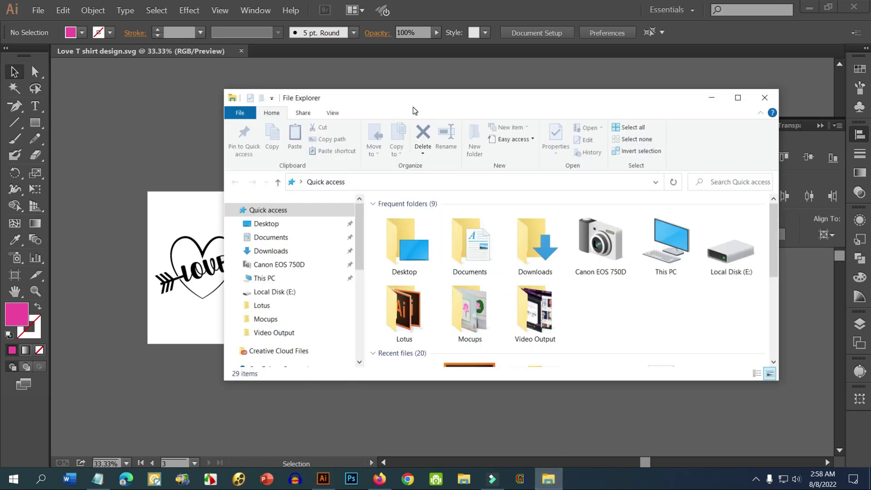
{"action": "double_click", "coordinate": [413, 94]}
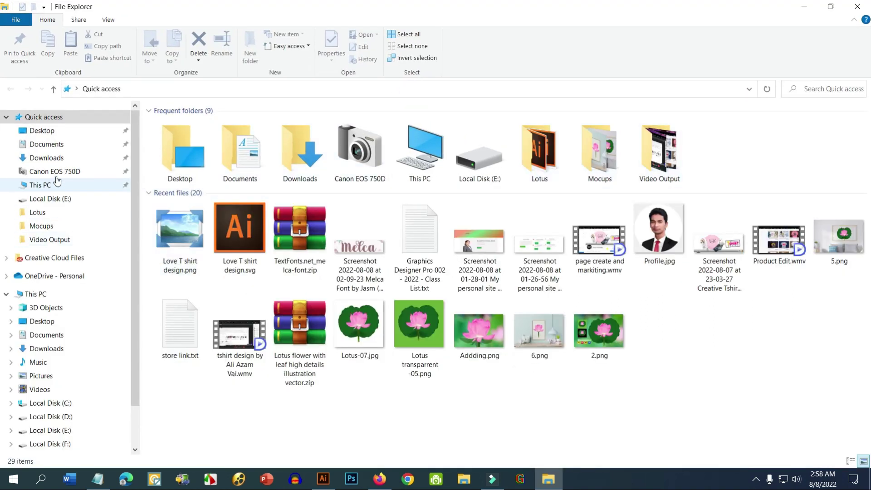
{"action": "left_click", "coordinate": [59, 146]}
{"action": "left_click", "coordinate": [180, 166]}
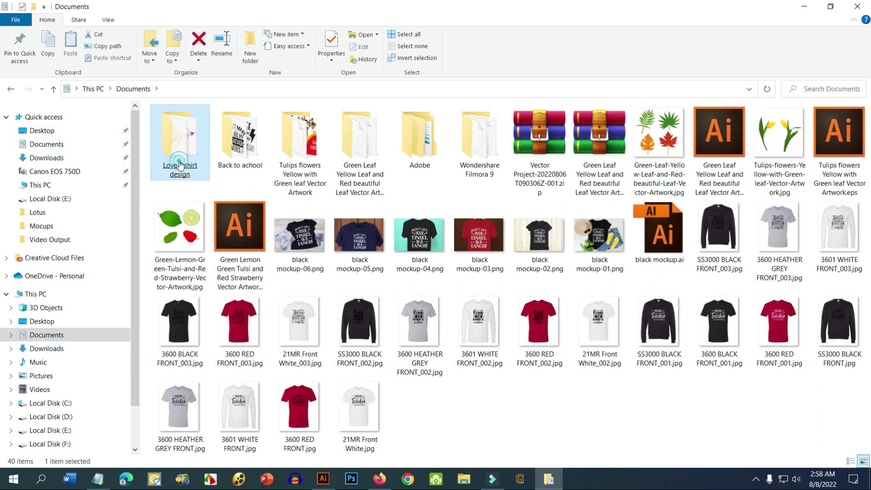
{"action": "double_click", "coordinate": [180, 165]}
Show the folder's files as Large icons and select Love T shirt design-03.png
{"action": "right_click", "coordinate": [368, 269]}
{"action": "mouse_move", "coordinate": [423, 297]}
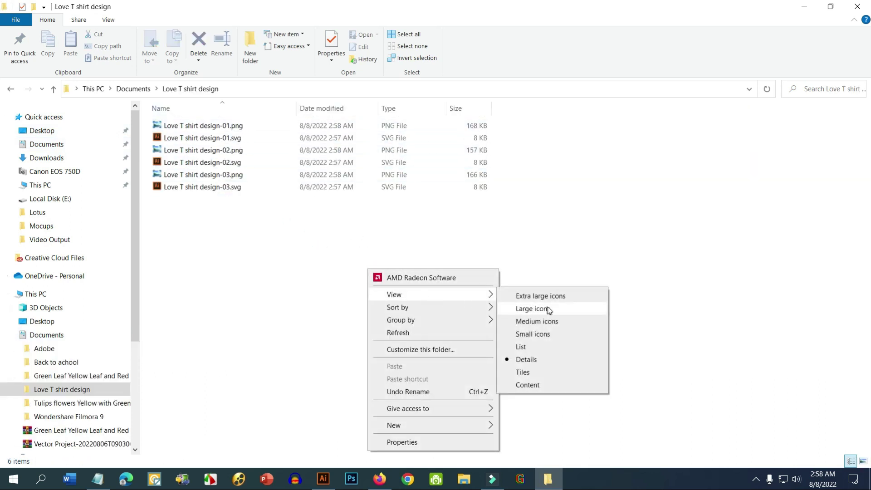
{"action": "left_click", "coordinate": [546, 308]}
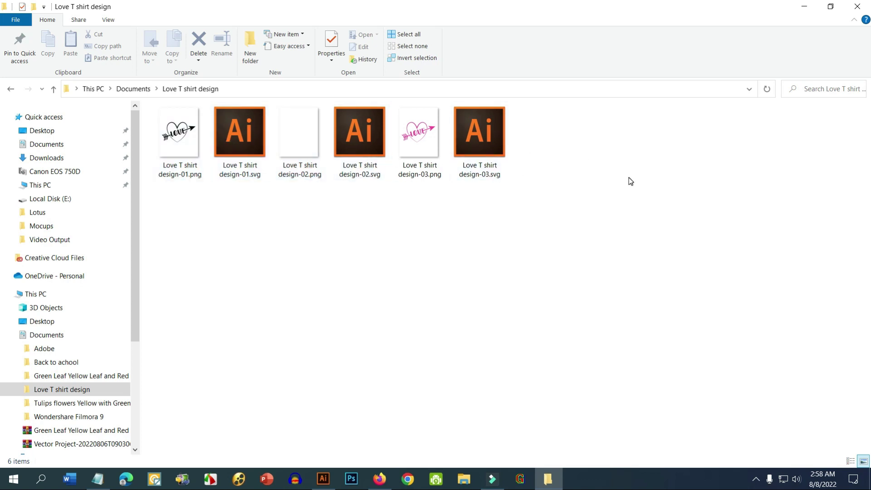
{"action": "left_click_drag", "start_coordinate": [651, 222], "coordinate": [173, 105]}
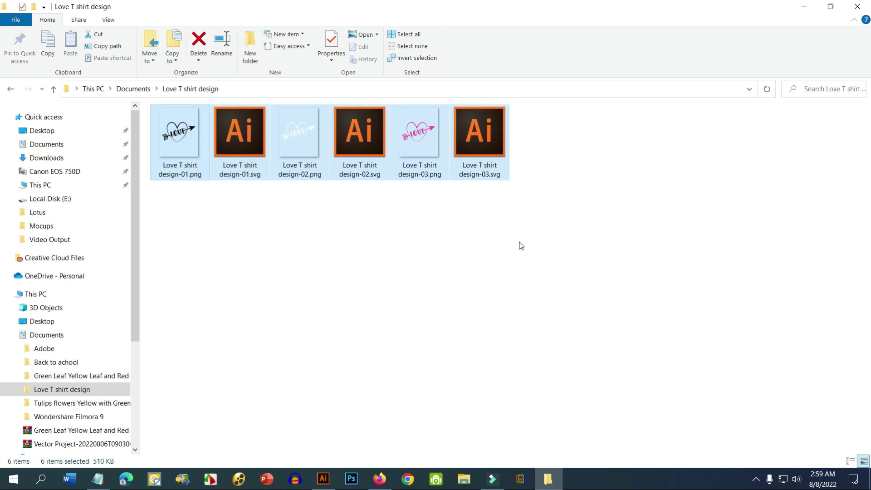
{"action": "left_click", "coordinate": [521, 245]}
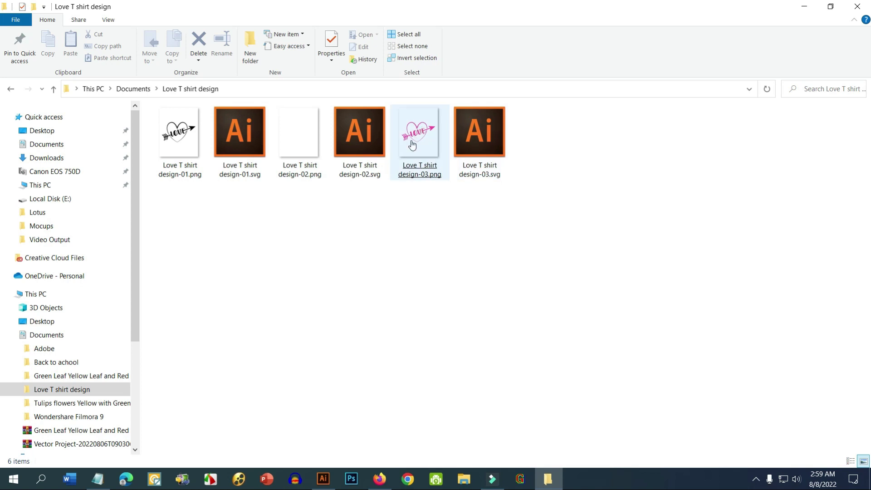
{"action": "left_click", "coordinate": [418, 133]}
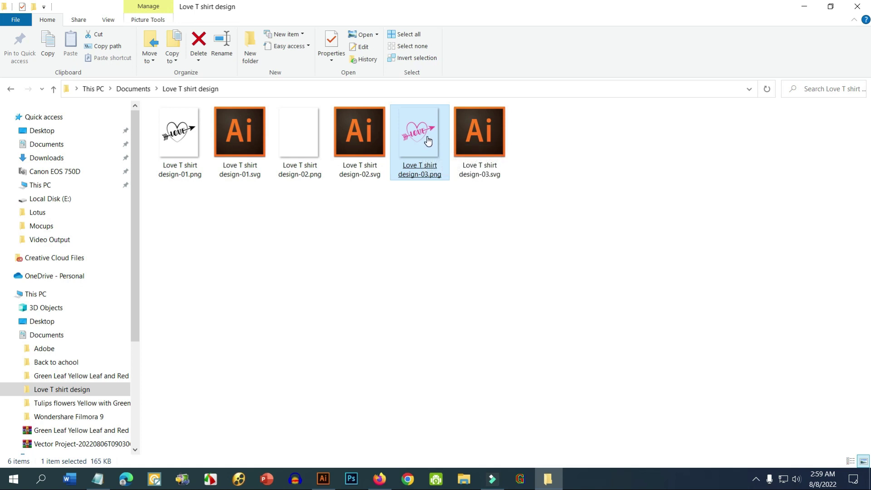
{"action": "double_click", "coordinate": [427, 136]}
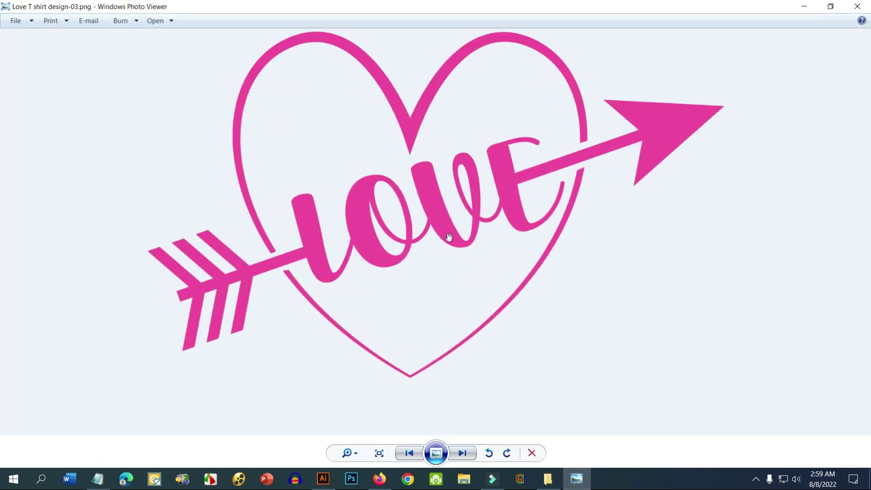
{"action": "scroll", "coordinate": [450, 237], "scroll_direction": "up", "scroll_amount": 4}
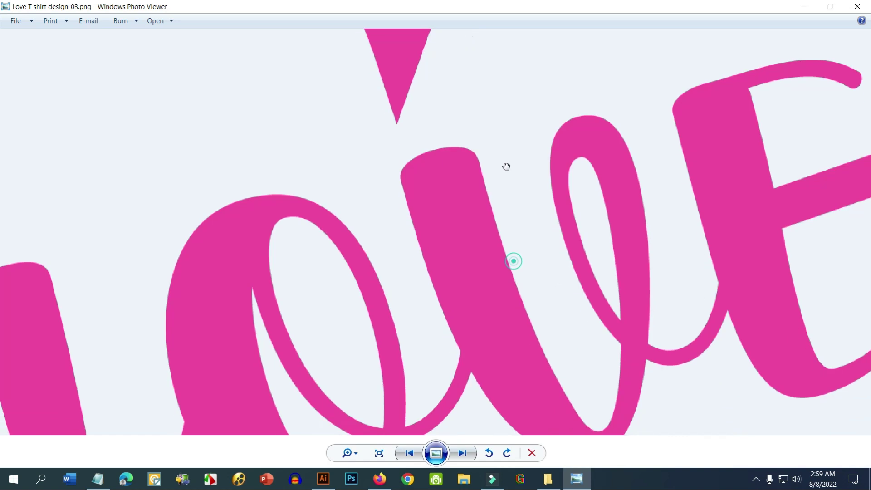
{"action": "scroll", "coordinate": [564, 239], "scroll_direction": "down", "scroll_amount": 4}
{"action": "scroll", "coordinate": [476, 237], "scroll_direction": "up", "scroll_amount": 2}
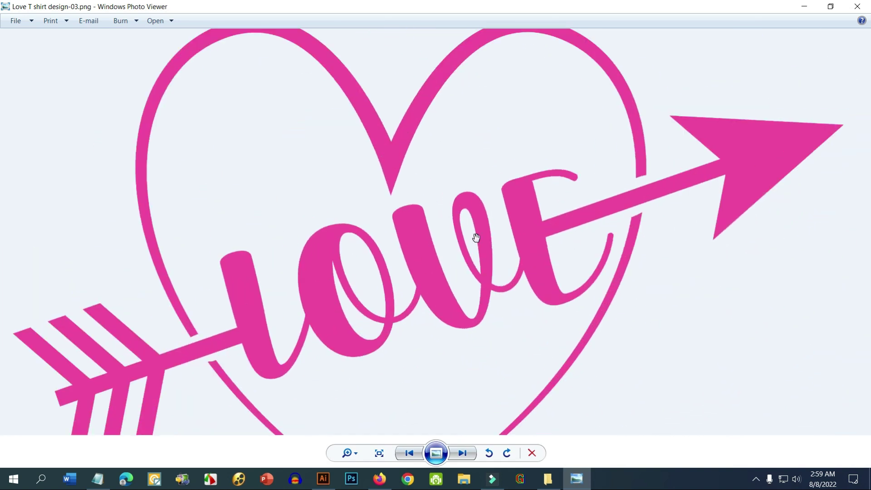
{"action": "scroll", "coordinate": [476, 237], "scroll_direction": "down", "scroll_amount": 2}
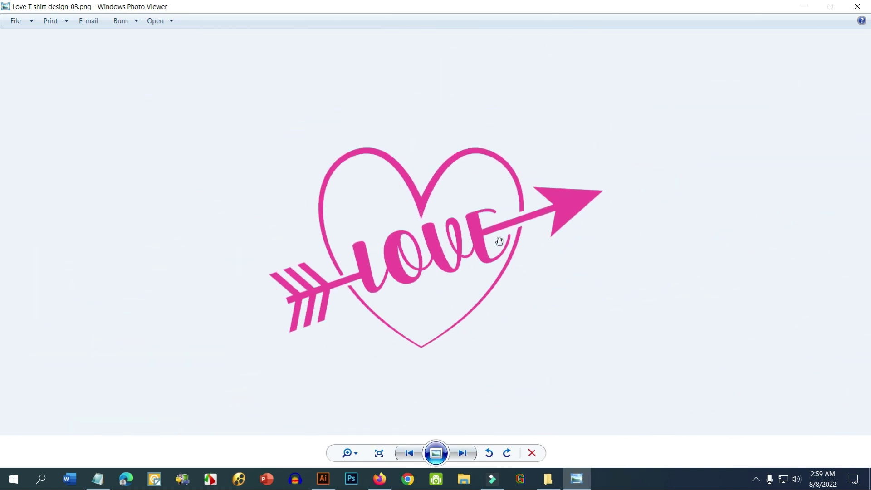
{"action": "left_click", "coordinate": [858, 7]}
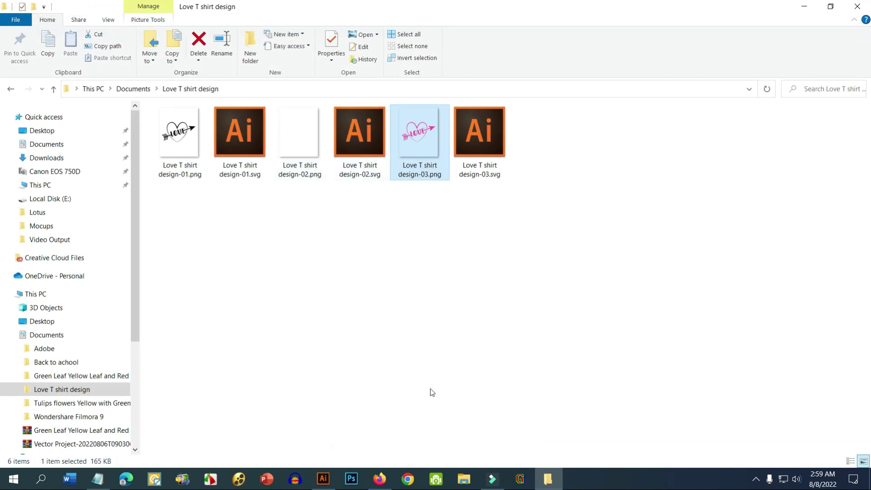
Create a new 1280 × 720 pixel document with Screen (72 ppi) raster effects
{"action": "left_click", "coordinate": [323, 478]}
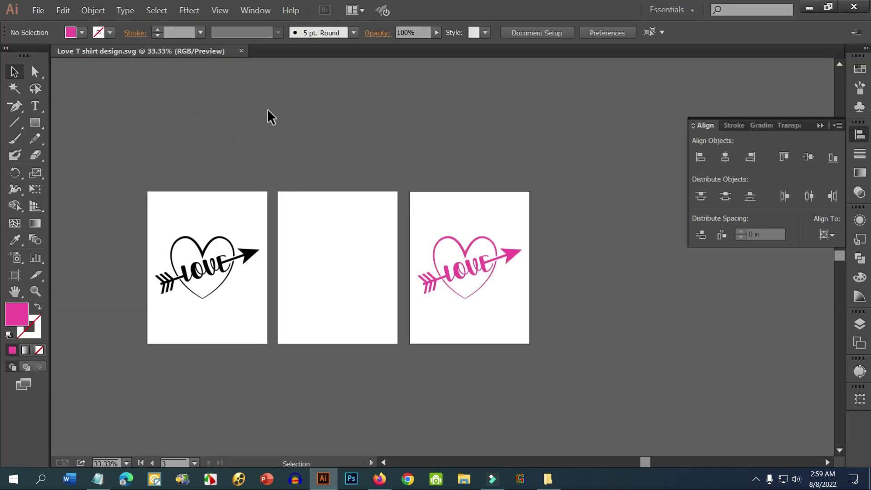
{"action": "left_click", "coordinate": [34, 10]}
{"action": "left_click", "coordinate": [55, 22]}
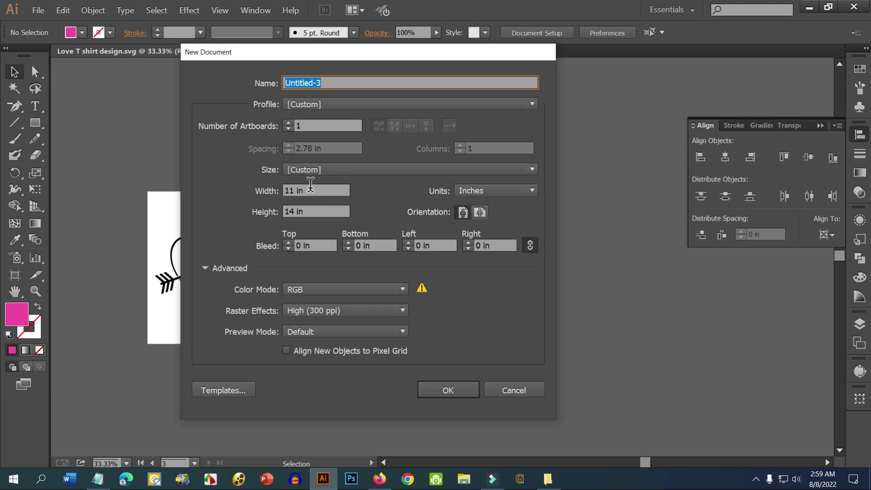
{"action": "left_click", "coordinate": [488, 191]}
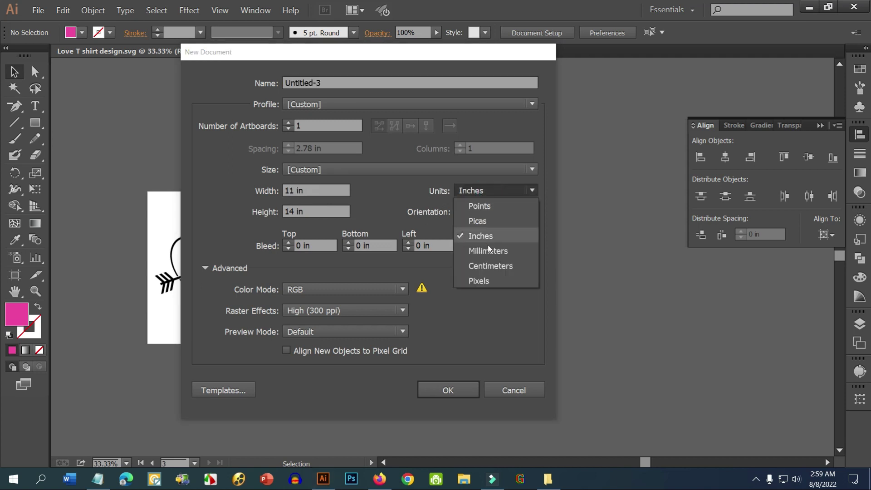
{"action": "left_click", "coordinate": [492, 281]}
{"action": "double_click", "coordinate": [300, 190]}
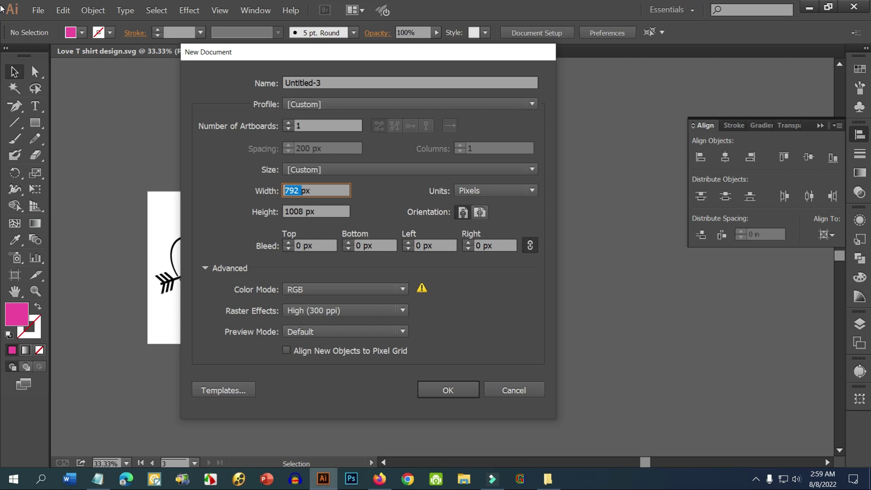
{"action": "type", "text": "1280"}
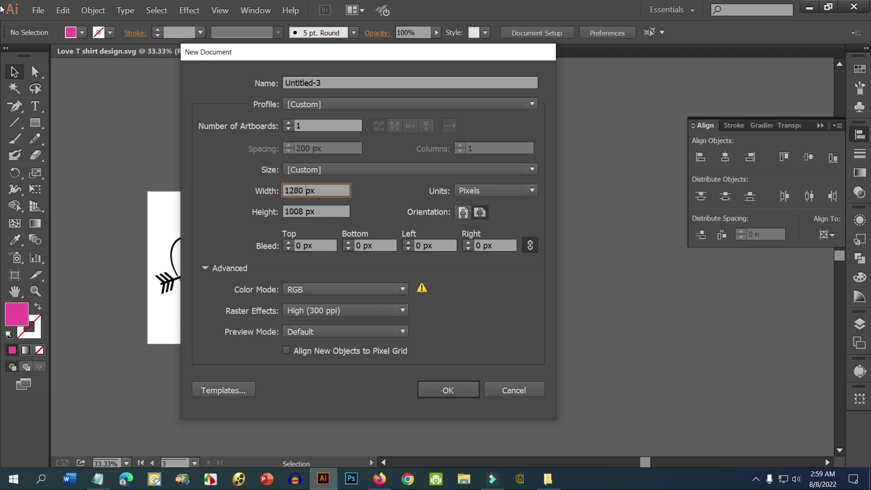
{"action": "double_click", "coordinate": [308, 210]}
{"action": "type", "text": "720"}
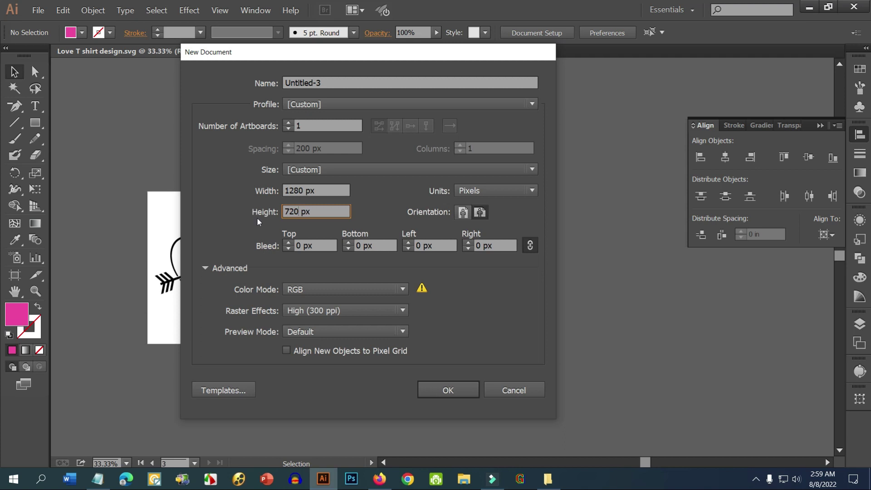
{"action": "left_click", "coordinate": [322, 312]}
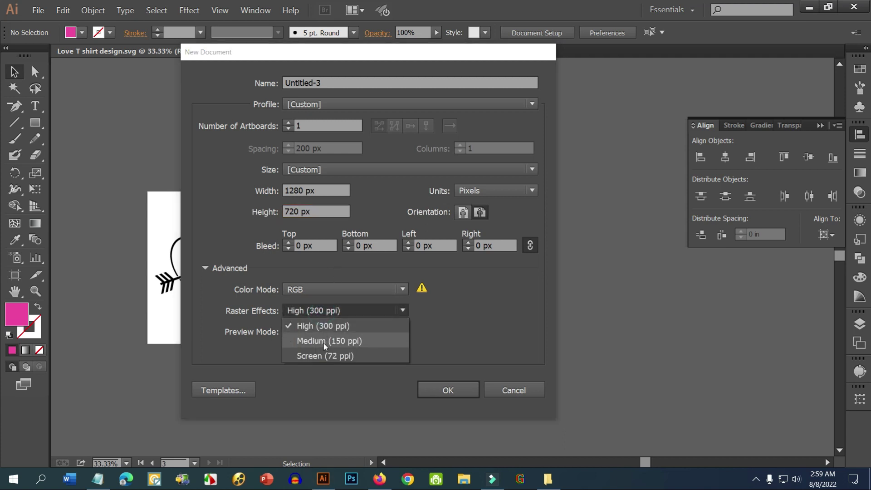
{"action": "left_click", "coordinate": [325, 356]}
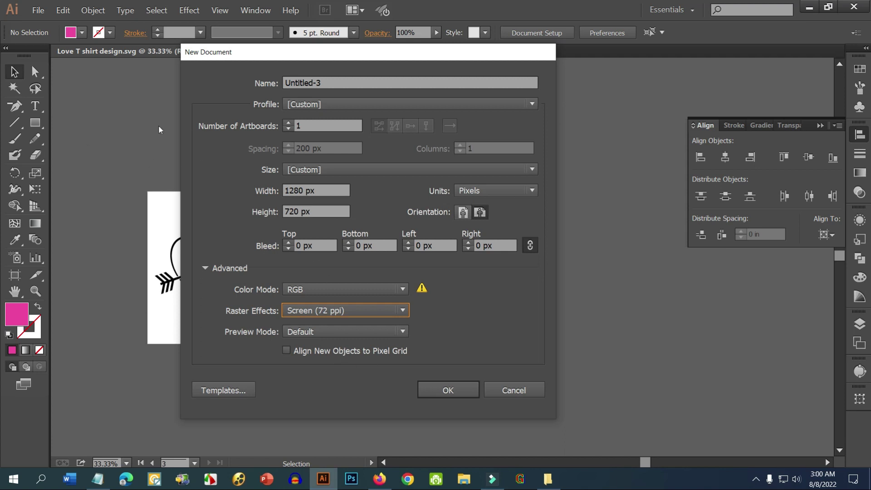
{"action": "left_click", "coordinate": [450, 389]}
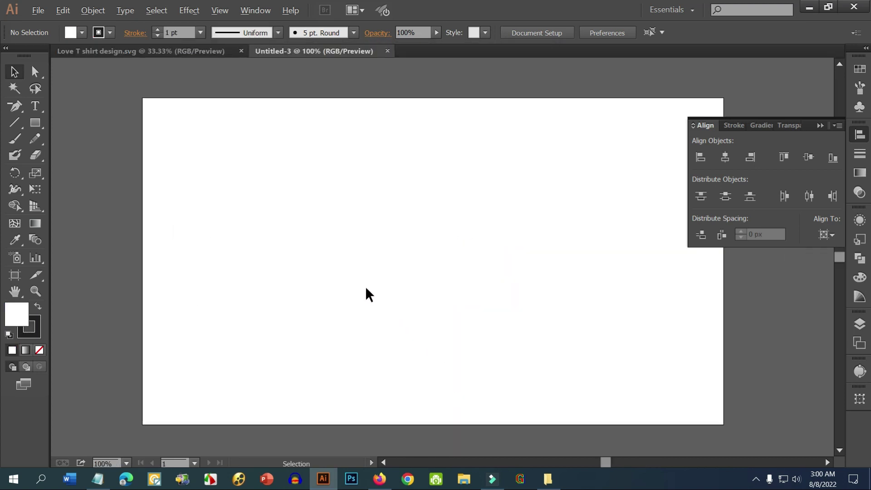
Start File > Place and navigate to Local Disk (E:) > Mockups Collection 1
{"action": "left_click_drag", "start_coordinate": [522, 318], "coordinate": [450, 306]}
{"action": "scroll", "coordinate": [449, 309], "scroll_direction": "down", "scroll_amount": 2}
{"action": "scroll", "coordinate": [317, 281], "scroll_direction": "up", "scroll_amount": 1}
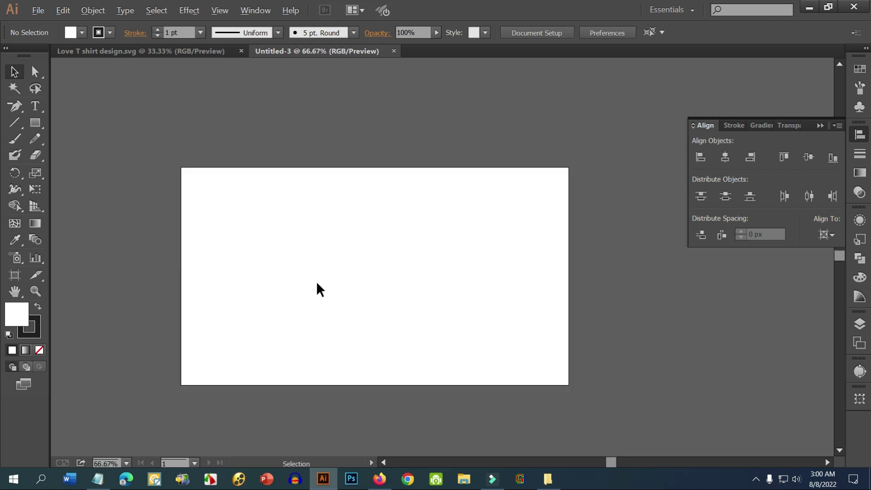
{"action": "left_click", "coordinate": [39, 10]}
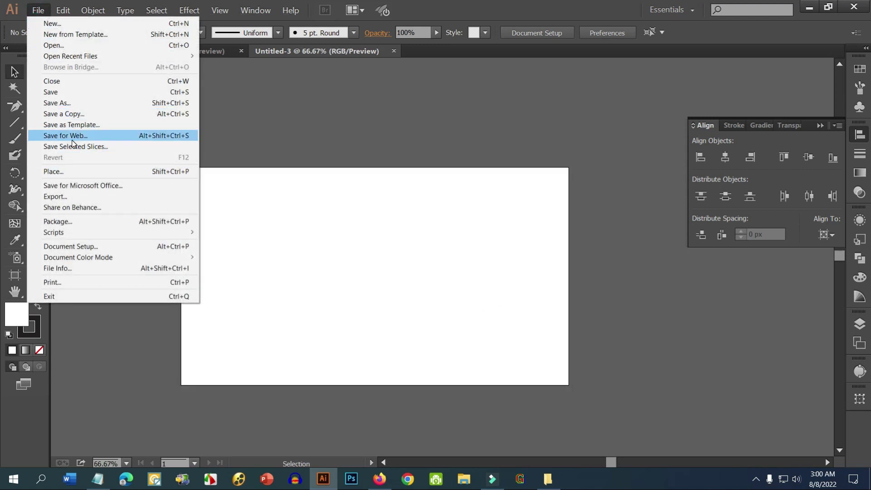
{"action": "left_click", "coordinate": [65, 171]}
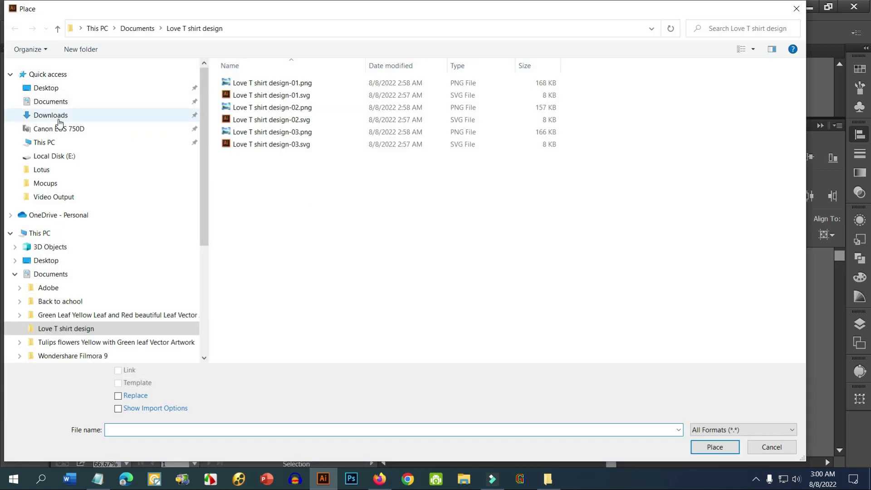
{"action": "left_click", "coordinate": [47, 88]}
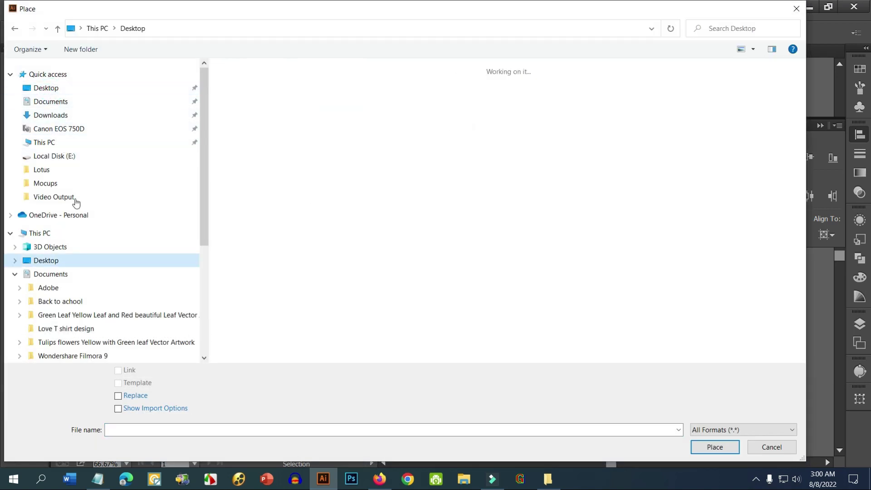
{"action": "left_click", "coordinate": [7, 233]}
{"action": "left_click", "coordinate": [47, 234]}
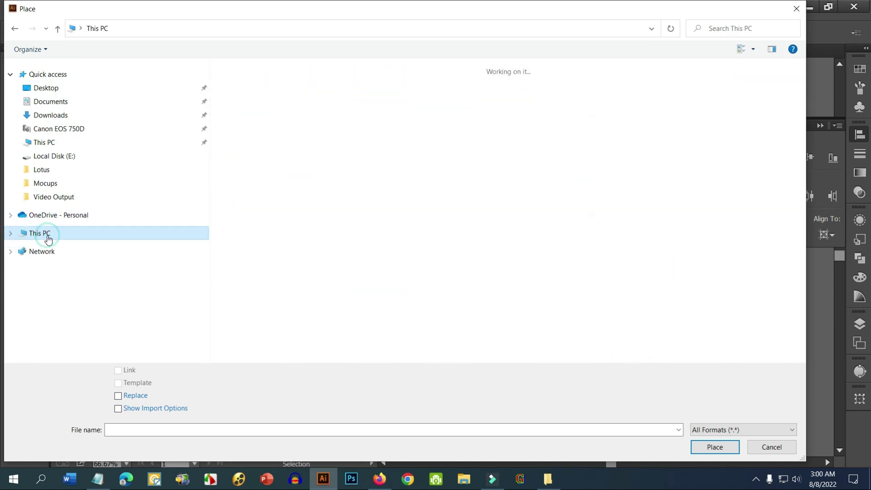
{"action": "double_click", "coordinate": [585, 175]}
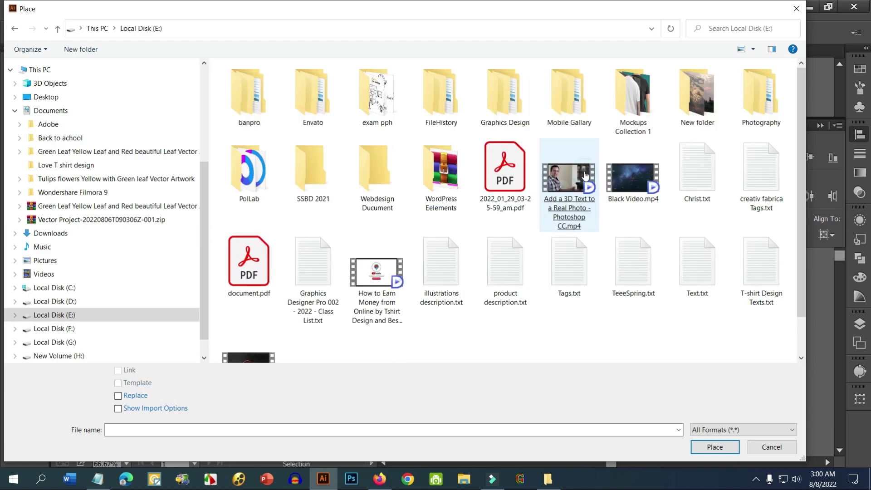
{"action": "double_click", "coordinate": [639, 118]}
Browse the mockup thumbnails, previewing 20.png, 10(3).png and 12(2).png
{"action": "left_click", "coordinate": [376, 175]}
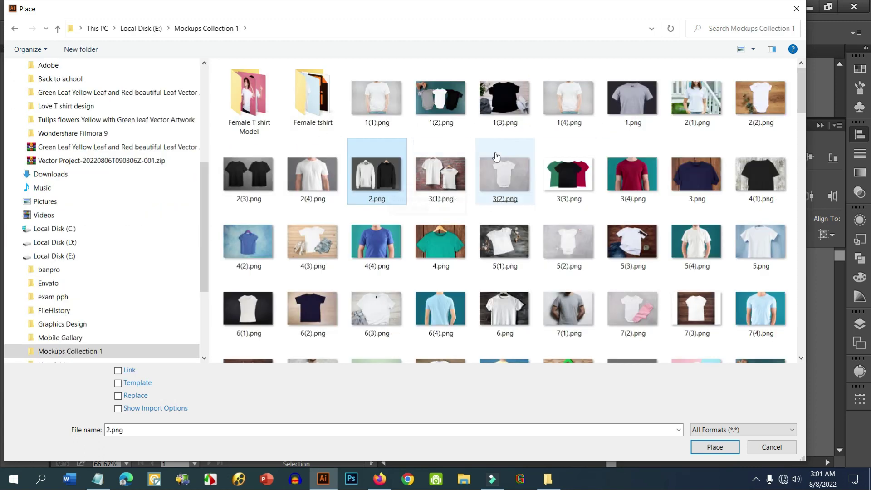
{"action": "scroll", "coordinate": [445, 227], "scroll_direction": "down", "scroll_amount": 10}
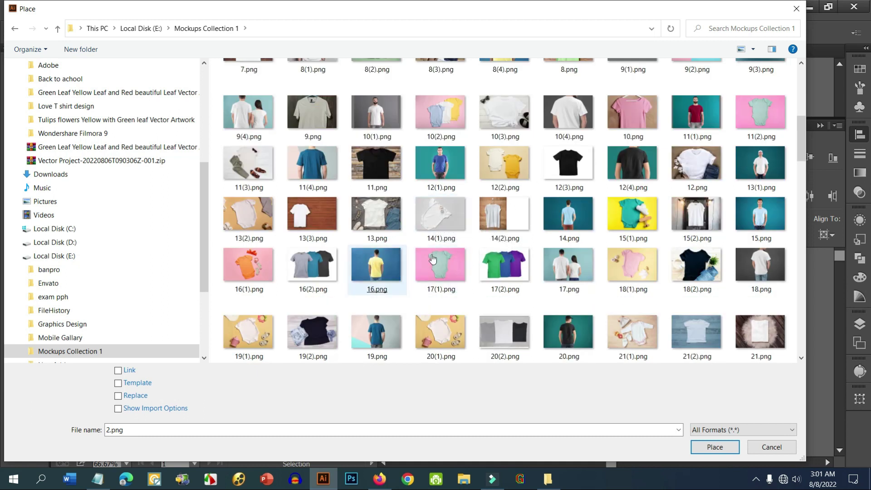
{"action": "scroll", "coordinate": [567, 245], "scroll_direction": "down", "scroll_amount": 3}
{"action": "left_click", "coordinate": [570, 248]}
{"action": "scroll", "coordinate": [571, 248], "scroll_direction": "up", "scroll_amount": 1}
{"action": "left_click", "coordinate": [571, 248]}
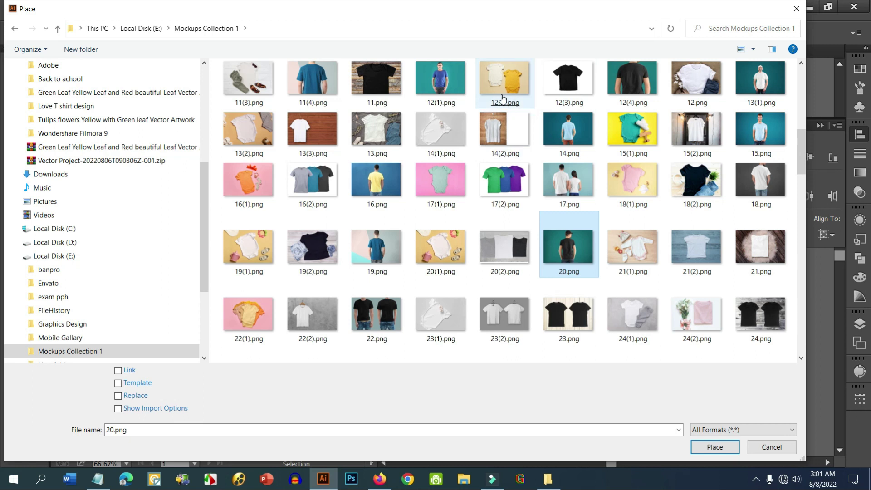
{"action": "scroll", "coordinate": [517, 105], "scroll_direction": "up", "scroll_amount": 3}
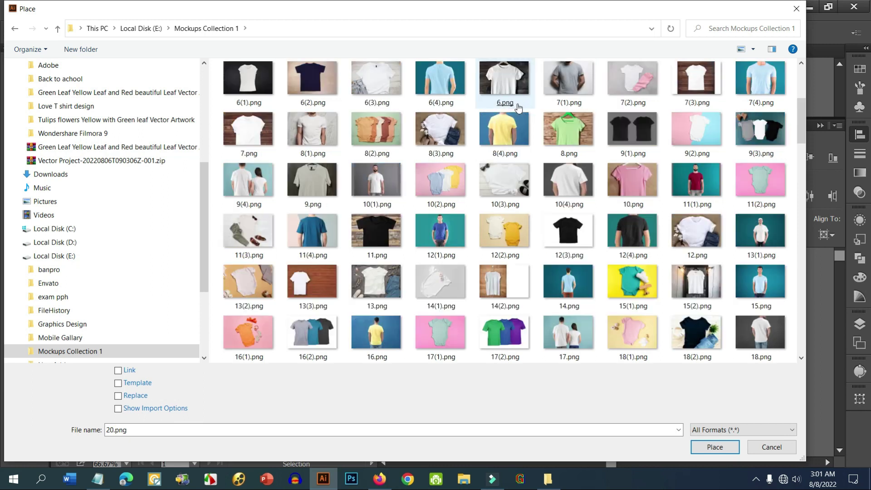
{"action": "left_click", "coordinate": [516, 213]}
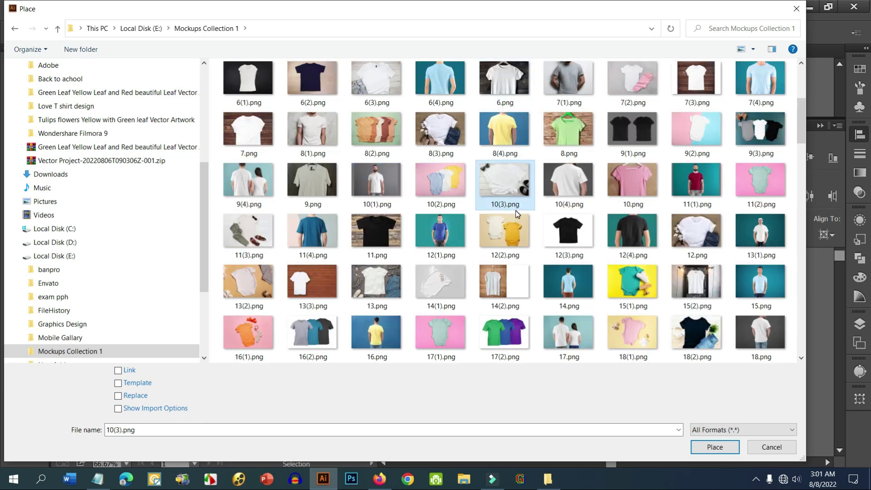
{"action": "left_click", "coordinate": [518, 217]}
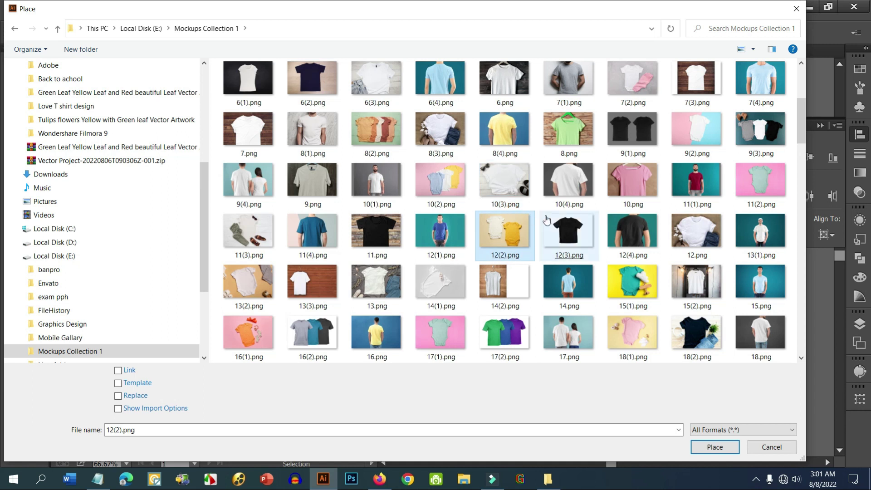
{"action": "scroll", "coordinate": [549, 222], "scroll_direction": "down", "scroll_amount": 2}
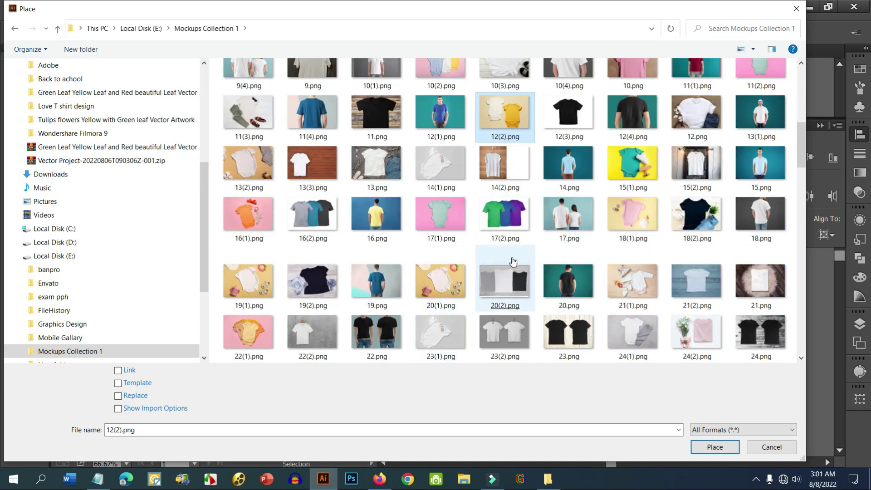
{"action": "scroll", "coordinate": [539, 241], "scroll_direction": "up", "scroll_amount": 5}
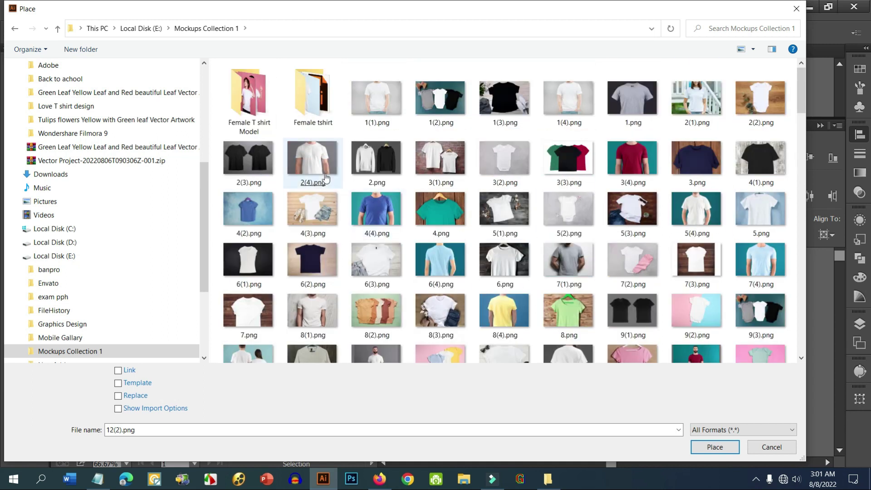
{"action": "scroll", "coordinate": [499, 236], "scroll_direction": "down", "scroll_amount": 10}
{"action": "scroll", "coordinate": [528, 293], "scroll_direction": "down", "scroll_amount": 3}
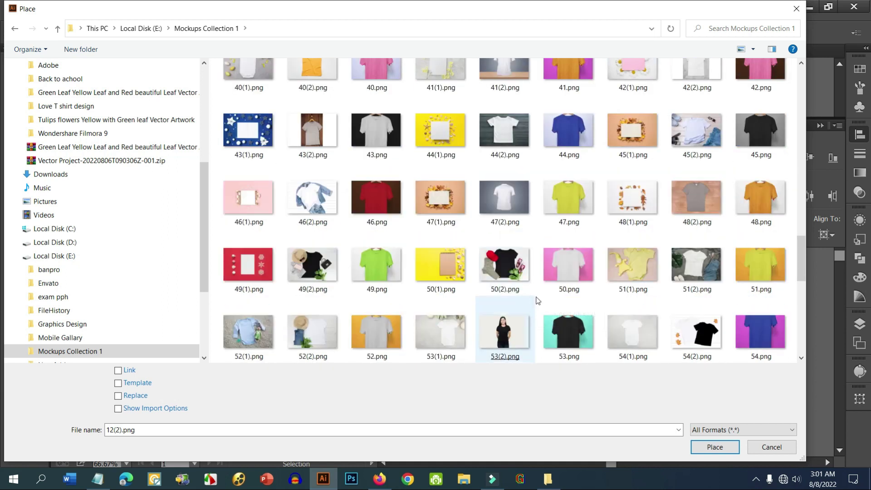
{"action": "scroll", "coordinate": [555, 266], "scroll_direction": "down", "scroll_amount": 7}
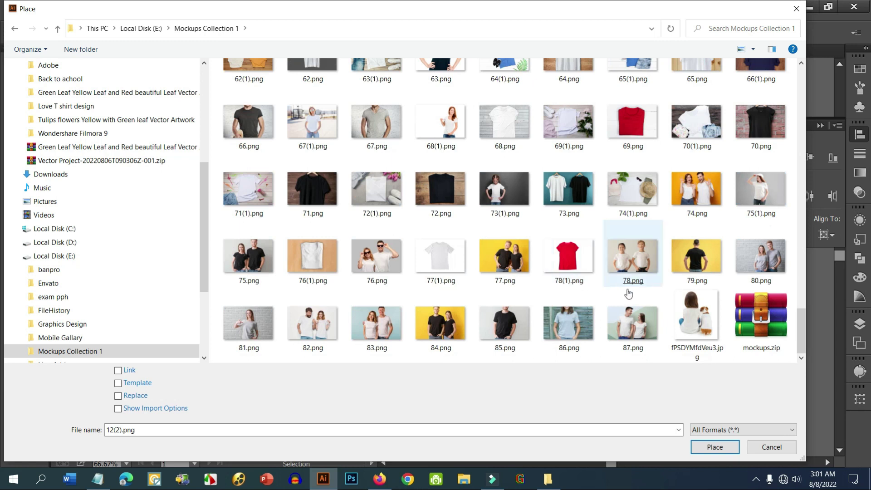
Check 87.png and 60.png, then open the Female tshirt folder
{"action": "left_click", "coordinate": [640, 303]}
{"action": "scroll", "coordinate": [658, 298], "scroll_direction": "up", "scroll_amount": 5}
{"action": "left_click", "coordinate": [658, 298]}
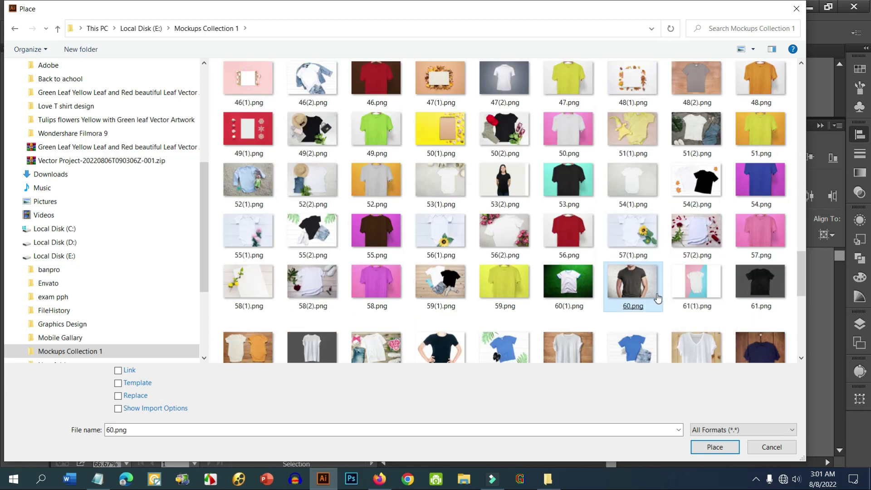
{"action": "scroll", "coordinate": [658, 298], "scroll_direction": "up", "scroll_amount": 3}
{"action": "scroll", "coordinate": [658, 298], "scroll_direction": "up", "scroll_amount": 3}
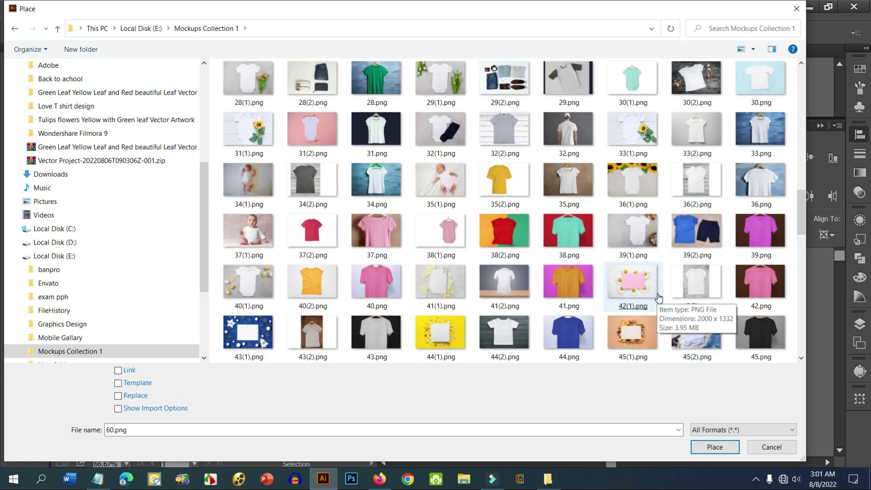
{"action": "scroll", "coordinate": [541, 282], "scroll_direction": "up", "scroll_amount": 3}
{"action": "scroll", "coordinate": [436, 271], "scroll_direction": "up", "scroll_amount": 3}
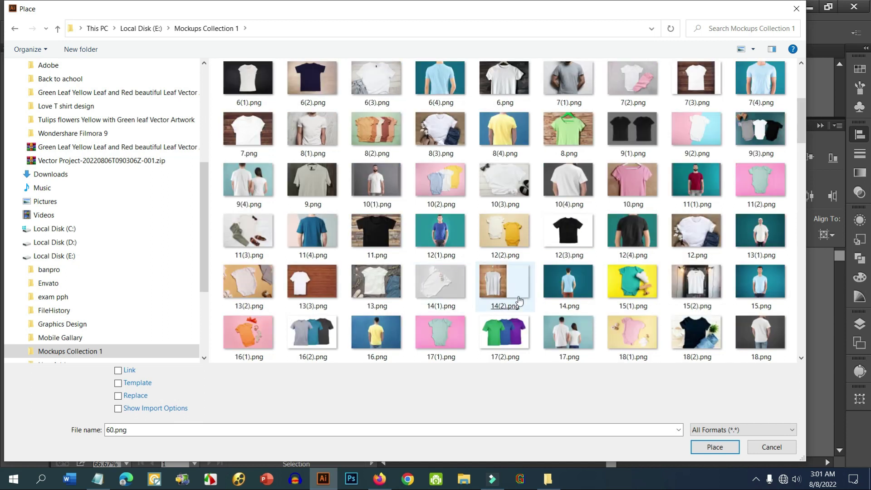
{"action": "scroll", "coordinate": [338, 307], "scroll_direction": "up", "scroll_amount": 3}
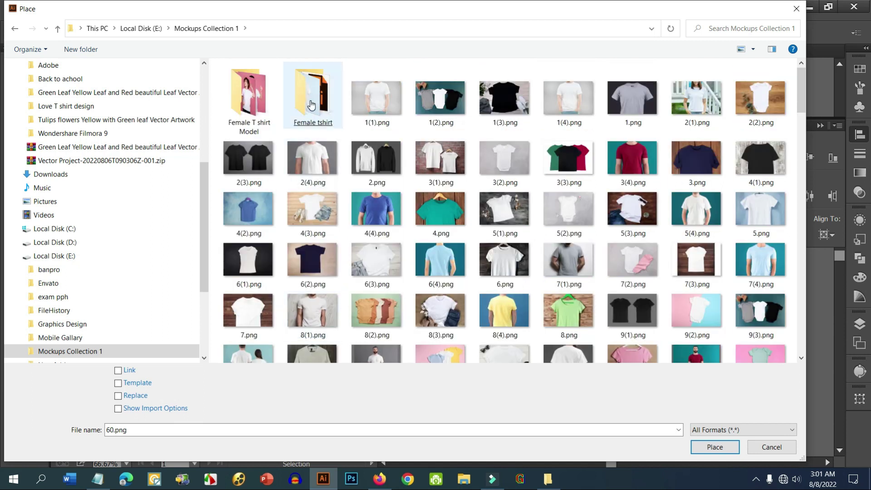
{"action": "double_click", "coordinate": [312, 105]}
Look through the Female tshirt and Female T shirt Model folders, then return to Mockups Collection 1
{"action": "left_click", "coordinate": [311, 105]}
{"action": "scroll", "coordinate": [586, 265], "scroll_direction": "down", "scroll_amount": 1}
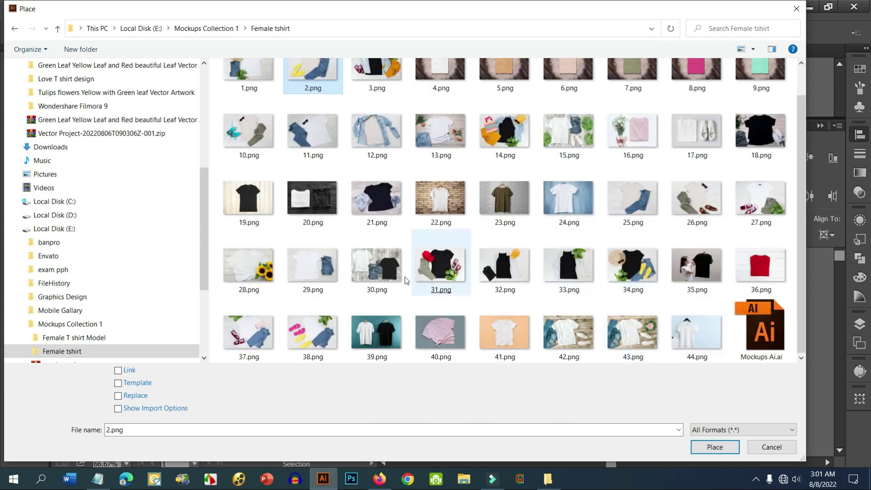
{"action": "scroll", "coordinate": [399, 284], "scroll_direction": "up", "scroll_amount": 1}
{"action": "left_click", "coordinate": [499, 278]}
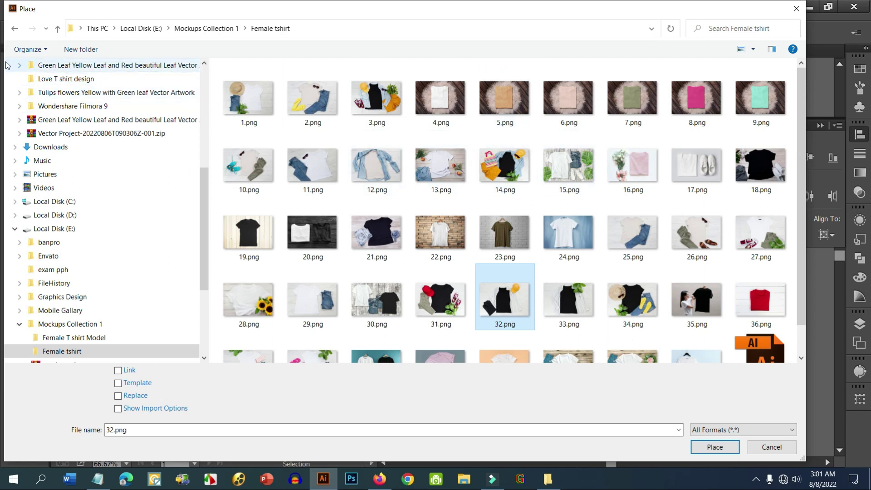
{"action": "left_click", "coordinate": [14, 30]}
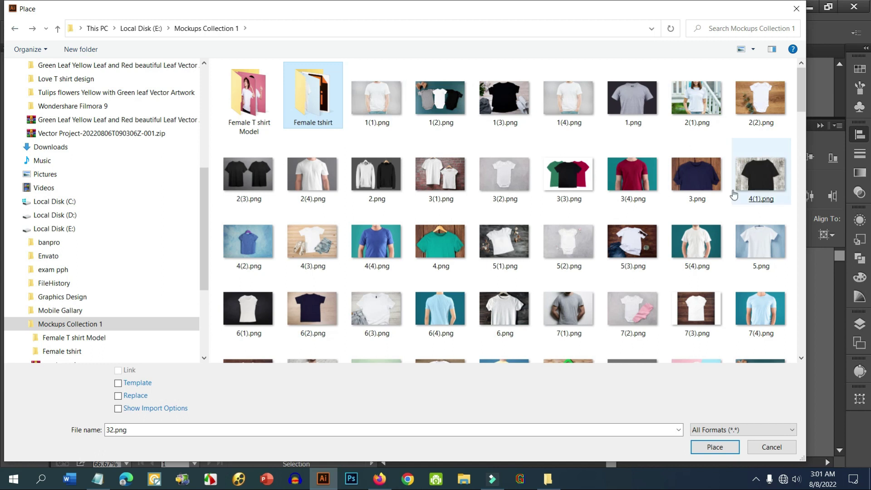
{"action": "double_click", "coordinate": [250, 119]}
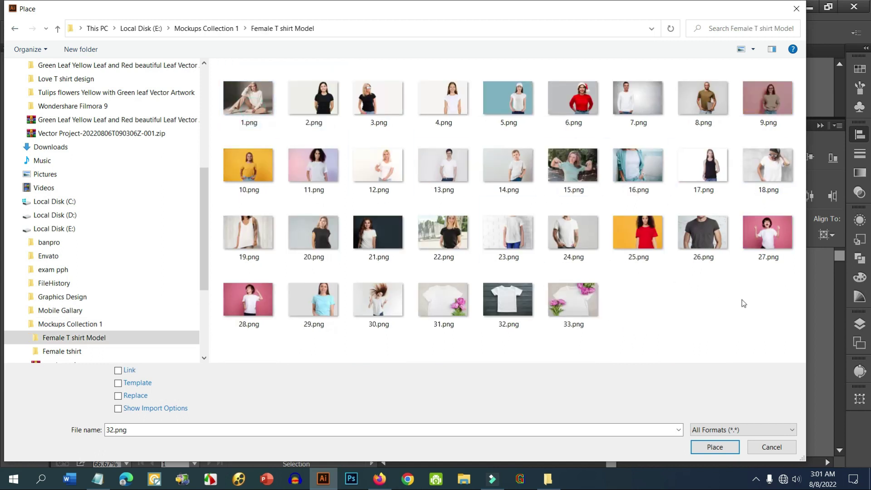
{"action": "left_click", "coordinate": [14, 28]}
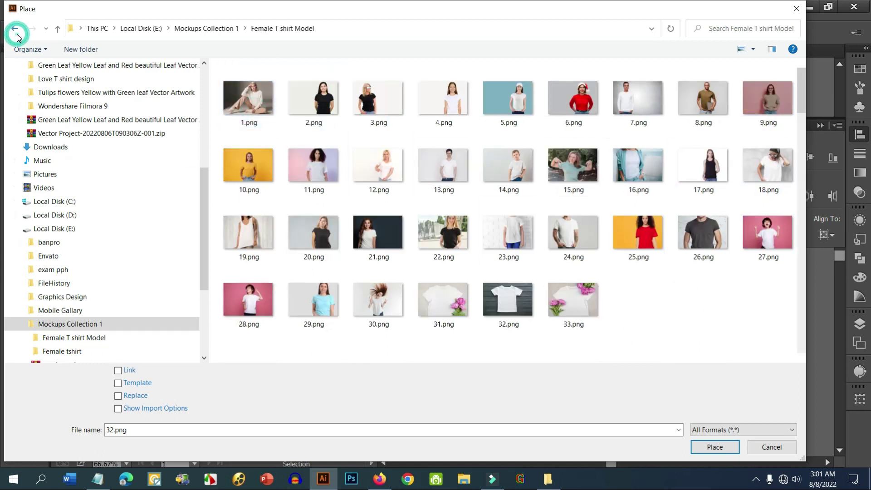
Compare candidate photos 48(2).png, 70(1).png and fPSDYMfdVeu3.jpg
{"action": "scroll", "coordinate": [698, 291], "scroll_direction": "down", "scroll_amount": 3}
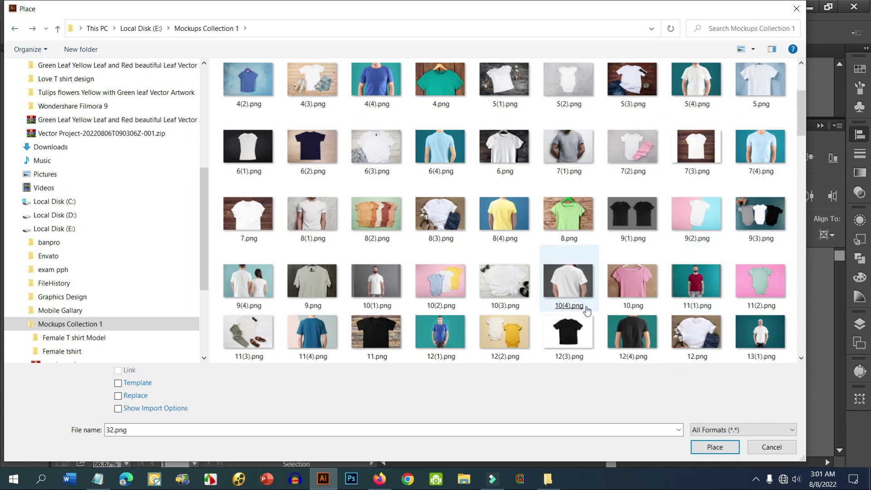
{"action": "scroll", "coordinate": [664, 304], "scroll_direction": "down", "scroll_amount": 15}
{"action": "scroll", "coordinate": [610, 338], "scroll_direction": "down", "scroll_amount": 4}
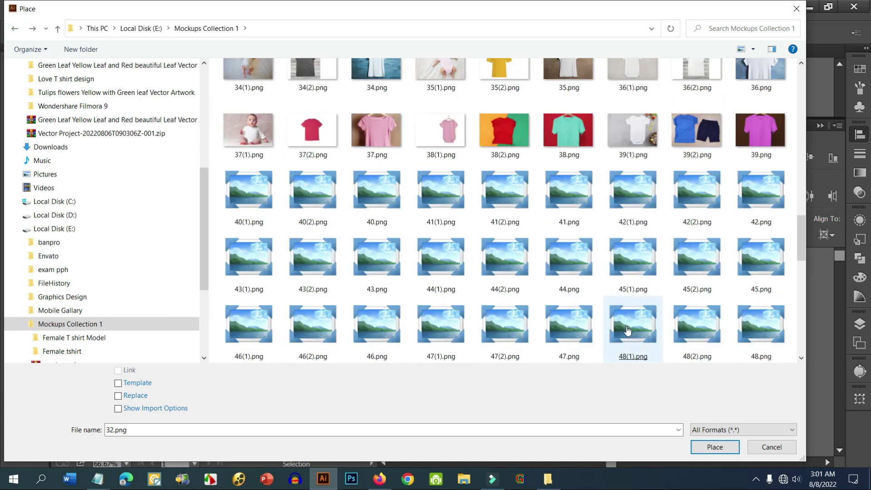
{"action": "left_click", "coordinate": [697, 334]}
{"action": "scroll", "coordinate": [706, 341], "scroll_direction": "down", "scroll_amount": 4}
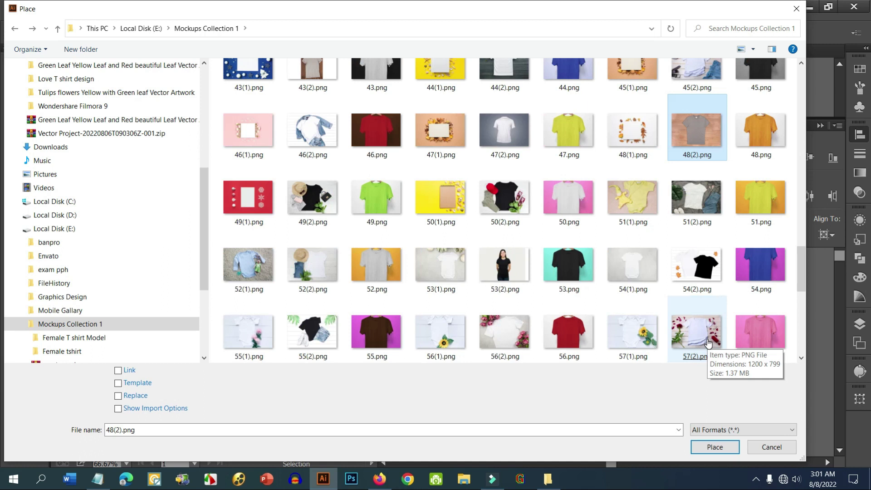
{"action": "scroll", "coordinate": [708, 342], "scroll_direction": "down", "scroll_amount": 3}
{"action": "left_click", "coordinate": [707, 342]}
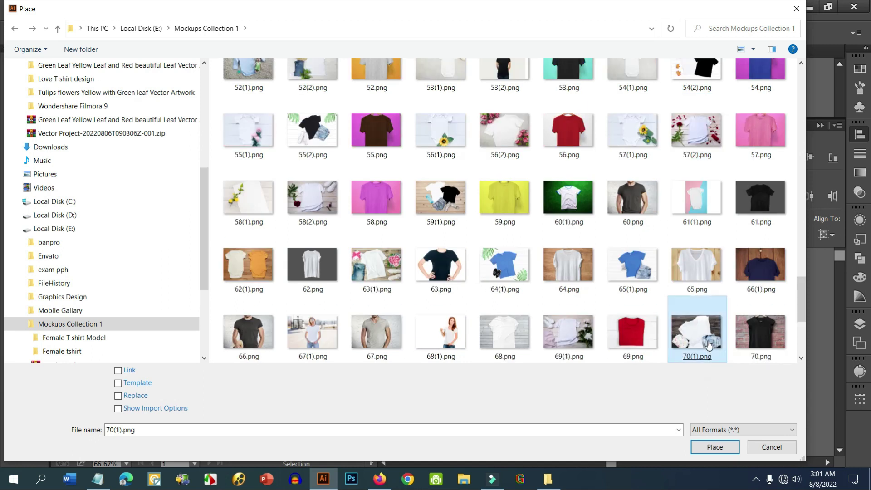
{"action": "scroll", "coordinate": [708, 342], "scroll_direction": "down", "scroll_amount": 3}
{"action": "left_click", "coordinate": [709, 344]}
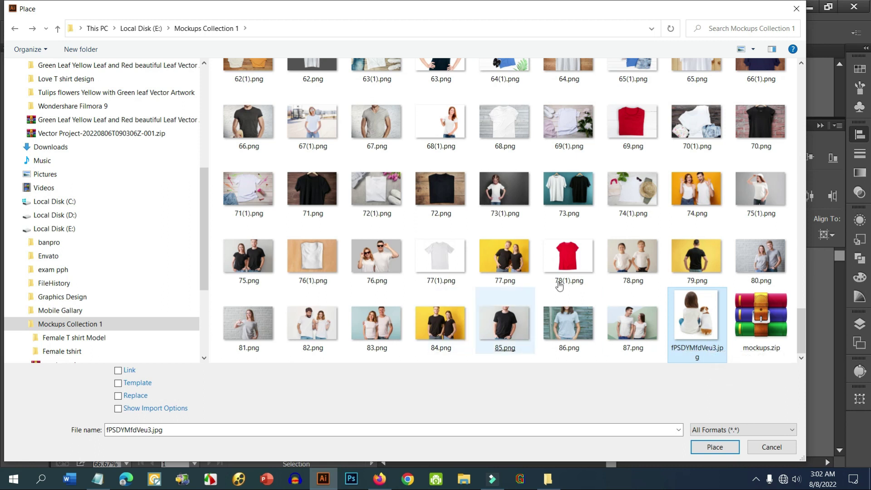
{"action": "scroll", "coordinate": [540, 268], "scroll_direction": "up", "scroll_amount": 2}
{"action": "scroll", "coordinate": [540, 269], "scroll_direction": "up", "scroll_amount": 5}
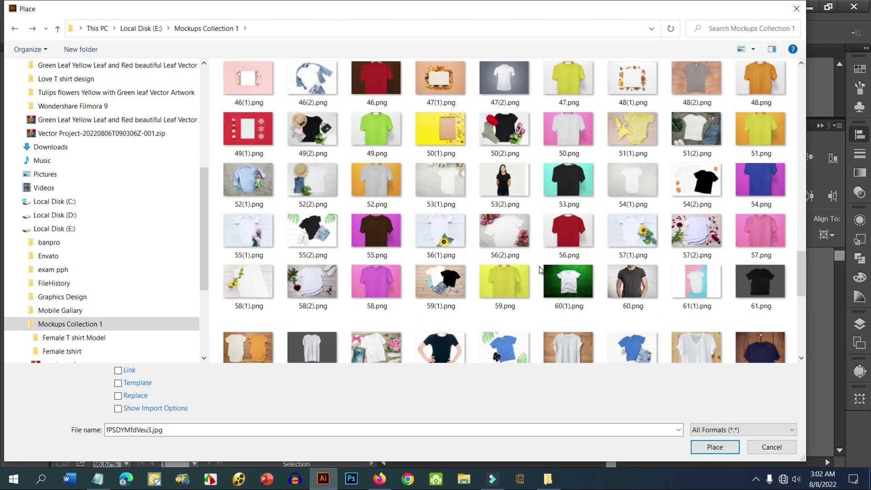
Pass over 50.png and 38(2).png, then load the orange shirt photo 40(2).png
{"action": "left_click", "coordinate": [582, 284]}
{"action": "scroll", "coordinate": [583, 283], "scroll_direction": "up", "scroll_amount": 3}
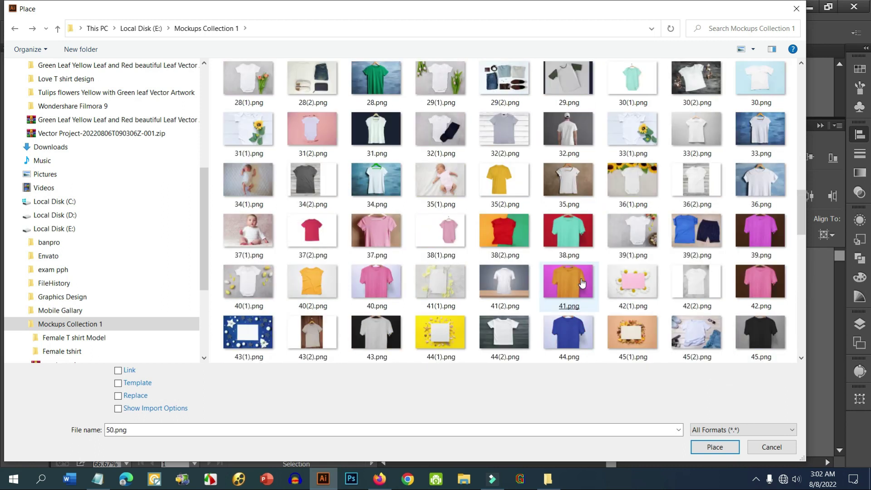
{"action": "left_click", "coordinate": [519, 244]}
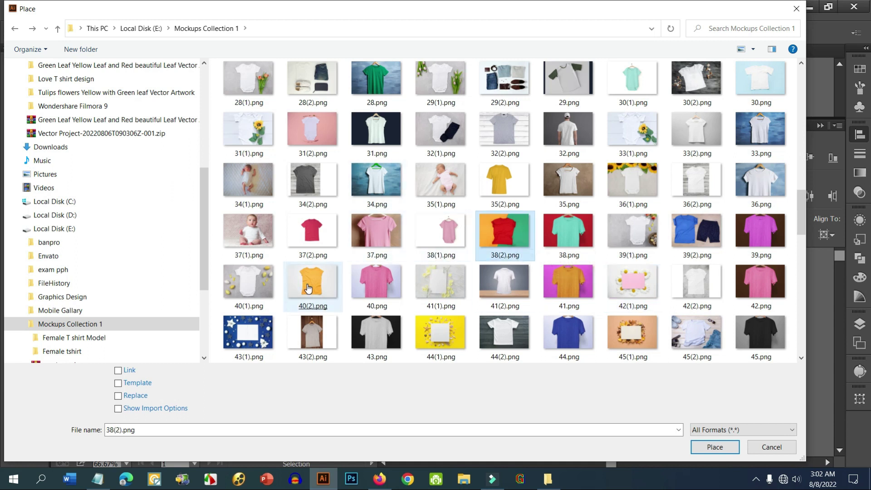
{"action": "left_click", "coordinate": [307, 288]}
{"action": "double_click", "coordinate": [317, 286]}
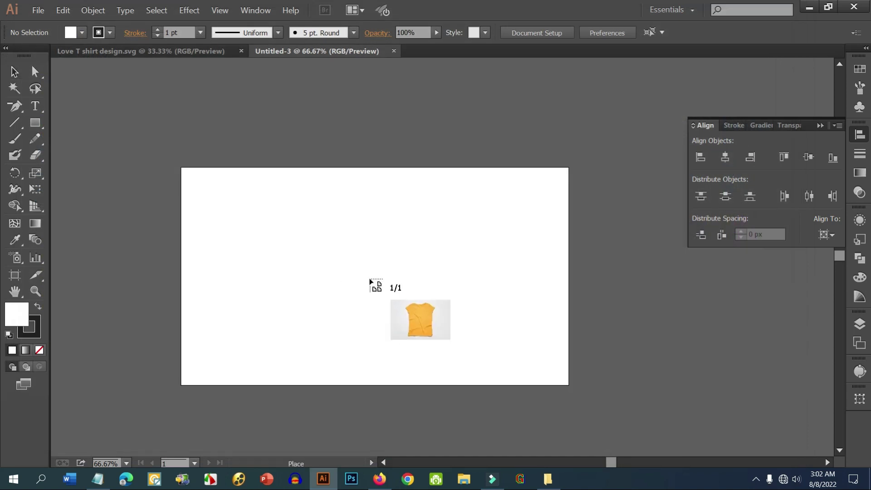
Place 40(2).png from the artboard's top-left, enlarge it to full height and shift it left
{"action": "left_click_drag", "start_coordinate": [181, 167], "coordinate": [611, 384]}
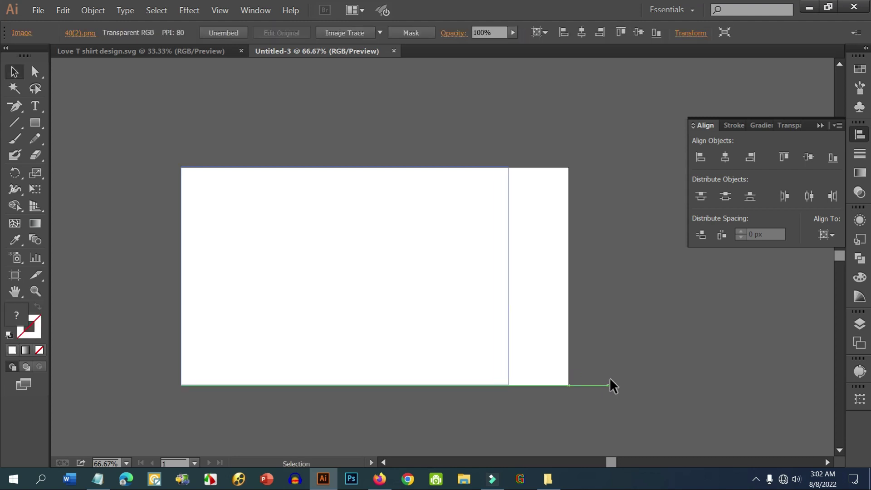
{"action": "left_click", "coordinate": [254, 111]}
{"action": "left_click", "coordinate": [393, 227]}
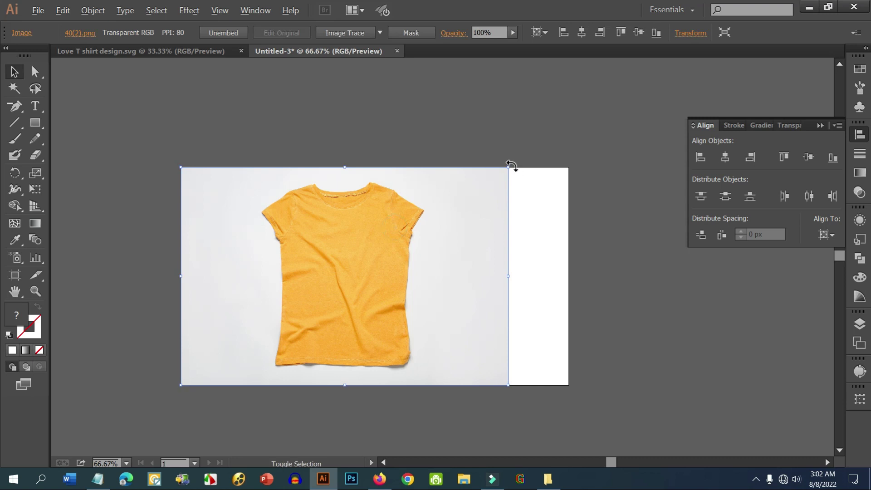
{"action": "left_click_drag", "start_coordinate": [509, 167], "coordinate": [526, 162]}
{"action": "left_click", "coordinate": [527, 162]}
{"action": "mouse_move", "coordinate": [426, 297]}
{"action": "left_mouse_down"}
{"action": "mouse_move", "coordinate": [396, 288]}
{"action": "mouse_move", "coordinate": [412, 292]}
{"action": "left_mouse_up"}
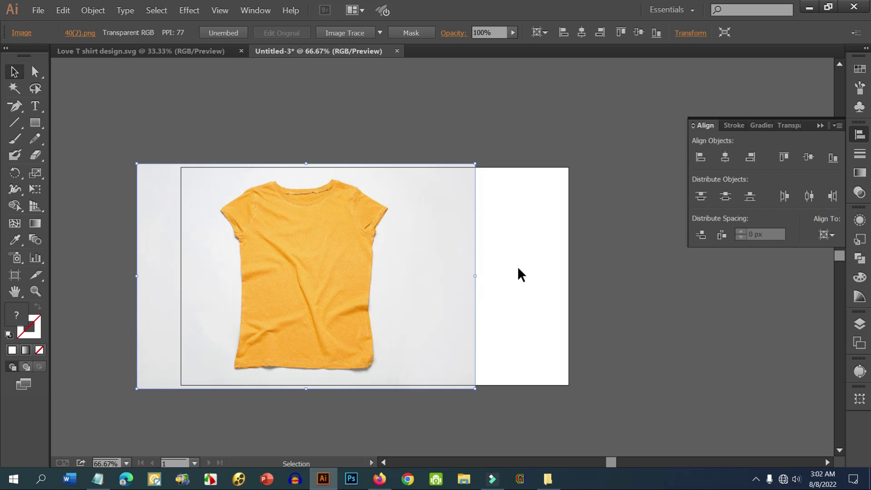
{"action": "left_click", "coordinate": [541, 267]}
{"action": "left_click_drag", "start_coordinate": [517, 289], "coordinate": [518, 263]}
{"action": "key", "text": "ctrl+plus"}
{"action": "key", "text": "ctrl+minus"}
Draw a tall rectangle on the right, fill it with the shirt's sampled orange, and lower its top
{"action": "left_click", "coordinate": [35, 123]}
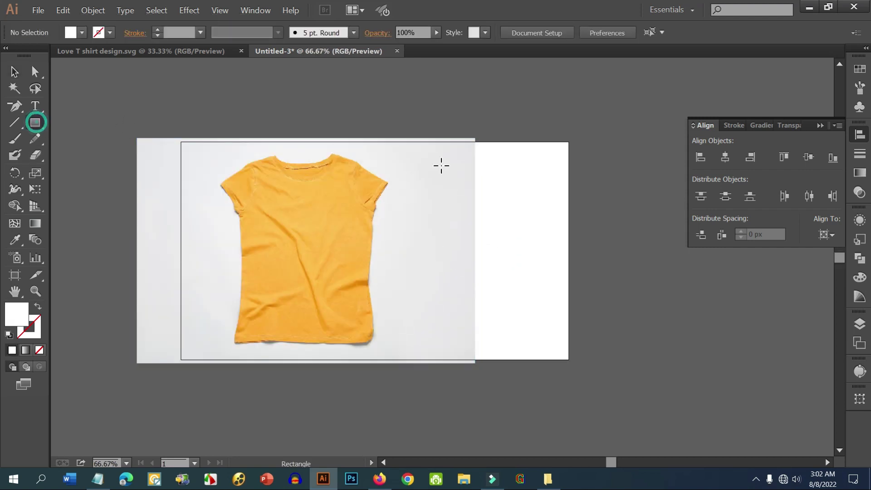
{"action": "mouse_move", "coordinate": [406, 98]}
{"action": "left_mouse_down"}
{"action": "mouse_move", "coordinate": [498, 286]}
{"action": "mouse_move", "coordinate": [595, 406]}
{"action": "left_mouse_up"}
{"action": "left_click_drag", "start_coordinate": [631, 309], "coordinate": [568, 317]}
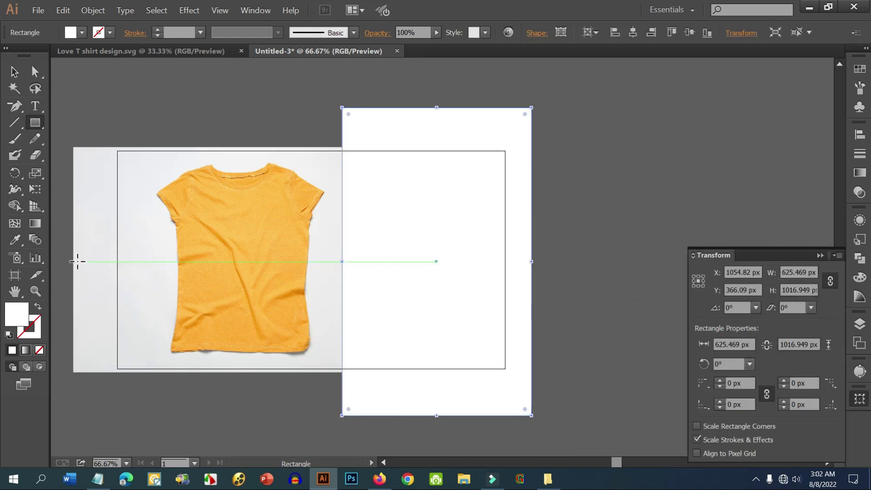
{"action": "left_click", "coordinate": [24, 241]}
{"action": "left_click", "coordinate": [286, 249]}
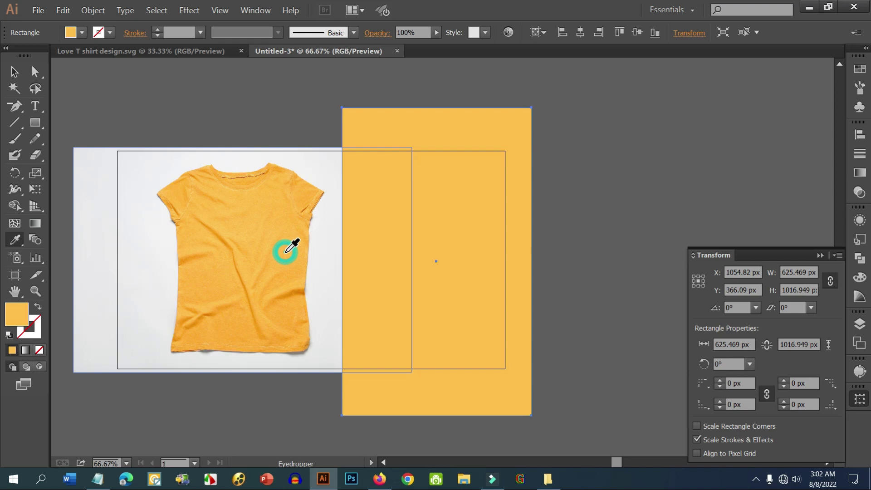
{"action": "key", "text": "v"}
{"action": "left_click_drag", "start_coordinate": [439, 109], "coordinate": [437, 137]}
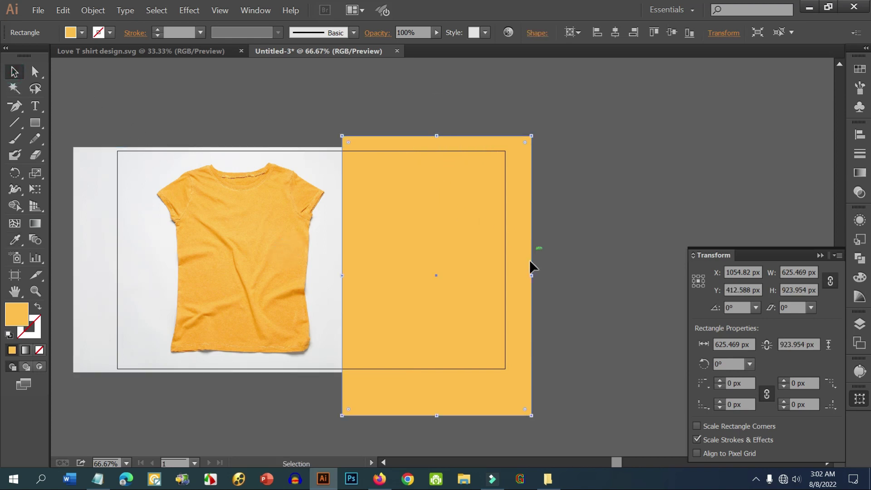
Nudge the T-shirt photo slightly and reselect the orange rectangle
{"action": "left_click_drag", "start_coordinate": [388, 322], "coordinate": [510, 314]}
{"action": "left_click", "coordinate": [409, 279]}
{"action": "mouse_move", "coordinate": [394, 284]}
{"action": "left_mouse_down"}
{"action": "mouse_move", "coordinate": [386, 284]}
{"action": "mouse_move", "coordinate": [398, 284]}
{"action": "left_mouse_up"}
{"action": "left_click", "coordinate": [676, 210]}
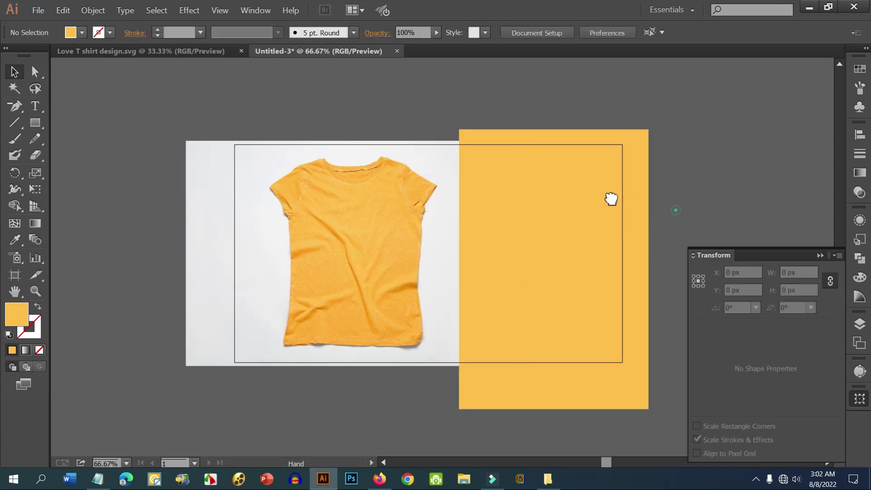
{"action": "left_click_drag", "start_coordinate": [611, 199], "coordinate": [513, 183]}
{"action": "left_click", "coordinate": [474, 251]}
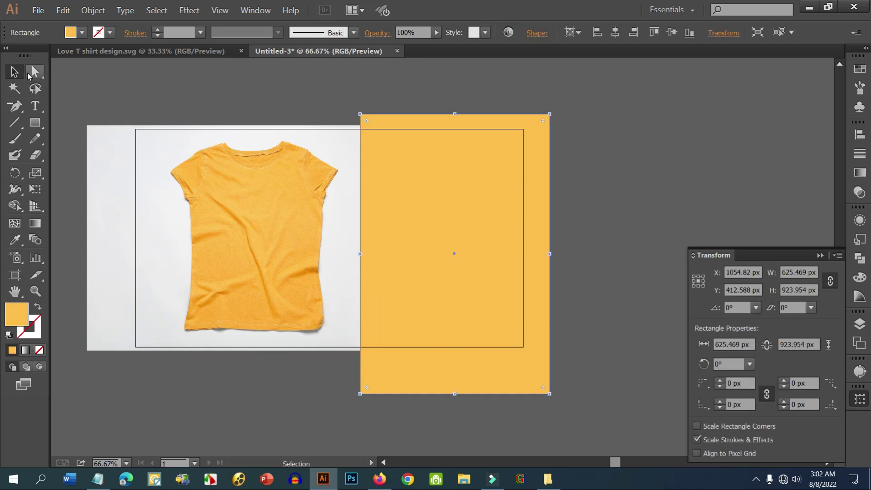
{"action": "left_click", "coordinate": [30, 73]}
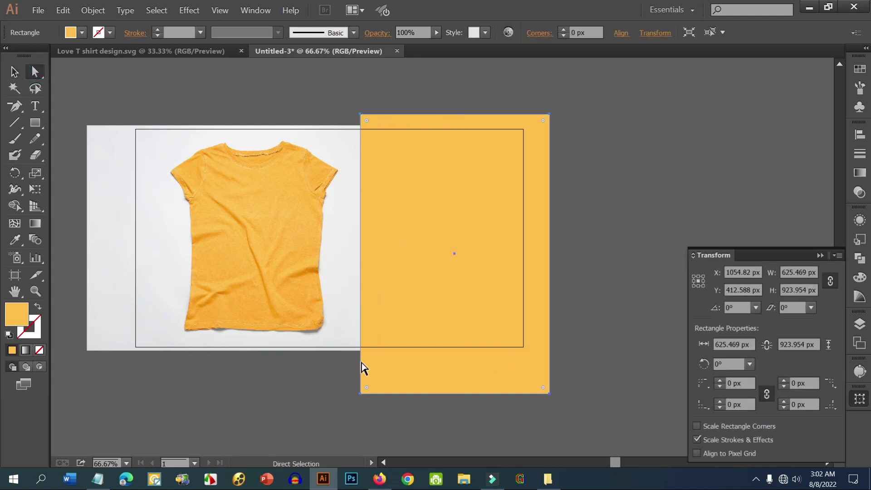
Drag the panel's bottom-left anchor left and top-left anchor right, then deselect
{"action": "left_click", "coordinate": [361, 395]}
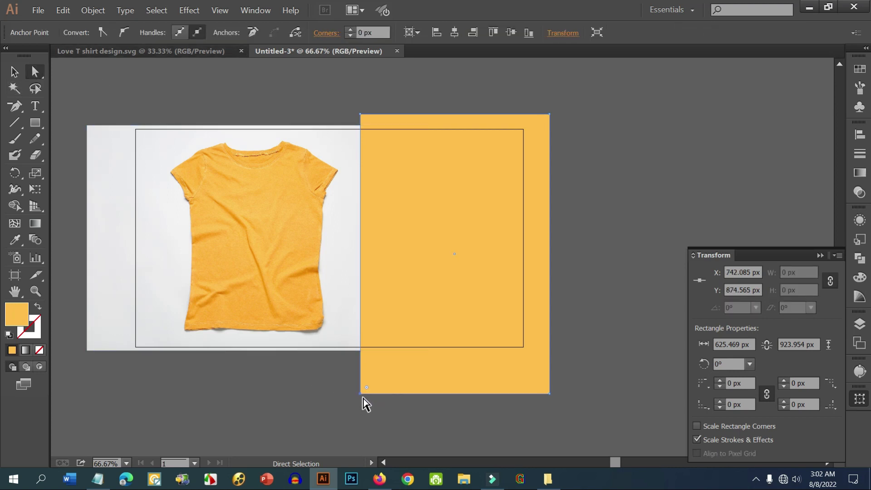
{"action": "left_click_drag", "start_coordinate": [361, 395], "coordinate": [326, 385]}
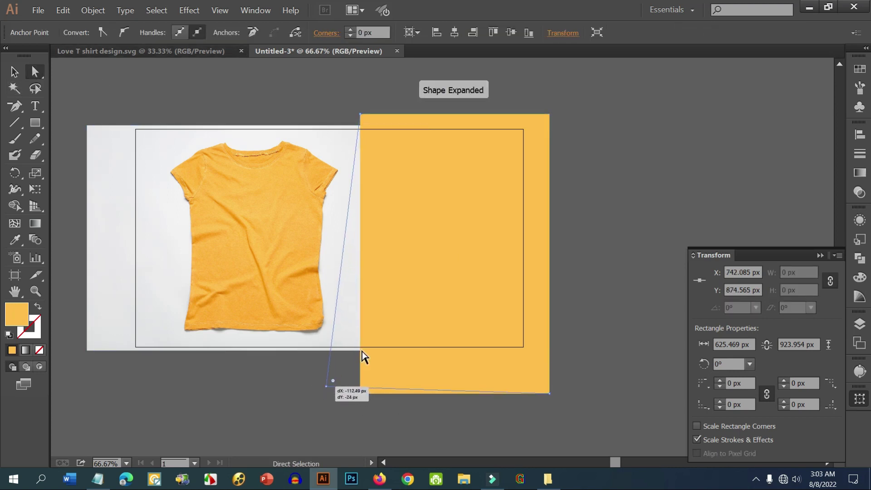
{"action": "left_click_drag", "start_coordinate": [361, 115], "coordinate": [395, 114]}
{"action": "left_click_drag", "start_coordinate": [435, 191], "coordinate": [479, 197]}
{"action": "left_click", "coordinate": [15, 74]}
{"action": "left_click", "coordinate": [614, 162]}
{"action": "left_click_drag", "start_coordinate": [666, 160], "coordinate": [711, 170]}
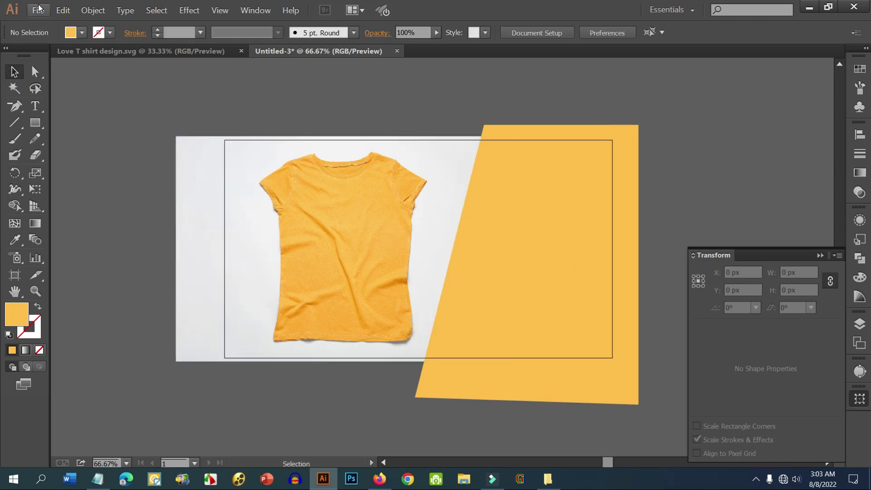
{"action": "left_click", "coordinate": [89, 51]}
Copy the black LOVE design into Untitled-3 and scale it onto the shirt chest (356.243 × 213.854 px)
{"action": "mouse_move", "coordinate": [118, 161]}
{"action": "left_mouse_down"}
{"action": "mouse_move", "coordinate": [263, 302]}
{"action": "mouse_move", "coordinate": [276, 344]}
{"action": "left_mouse_up"}
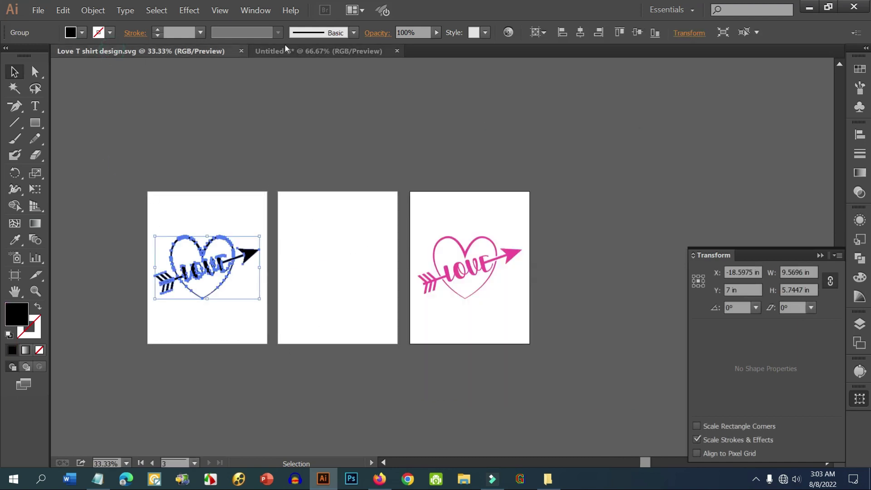
{"action": "key", "text": "ctrl"}
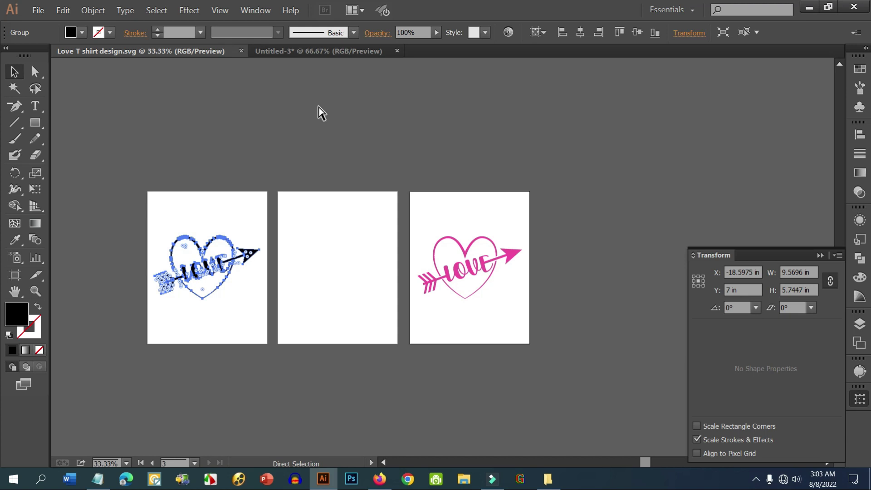
{"action": "left_click", "coordinate": [305, 53]}
{"action": "left_click", "coordinate": [331, 107]}
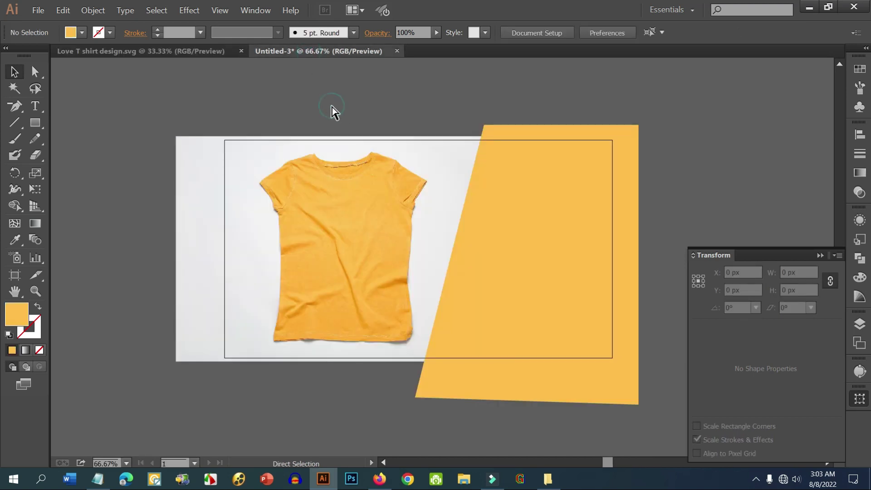
{"action": "key", "text": "ctrl+v"}
{"action": "left_click_drag", "start_coordinate": [526, 232], "coordinate": [462, 232]}
{"action": "left_click_drag", "start_coordinate": [484, 196], "coordinate": [357, 202]}
{"action": "scroll", "coordinate": [358, 218], "scroll_direction": "up", "scroll_amount": 1}
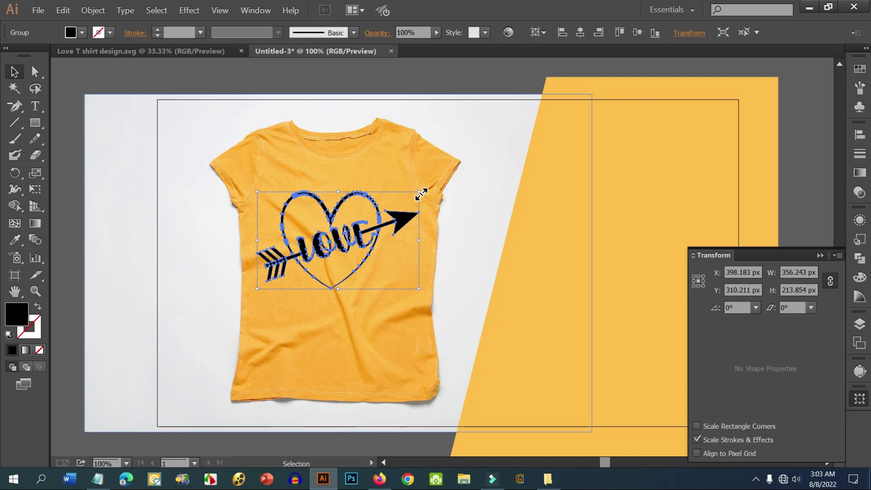
Undo an accidental squash of the LOVE design, then enlarge it slightly
{"action": "left_click_drag", "start_coordinate": [421, 194], "coordinate": [414, 249]}
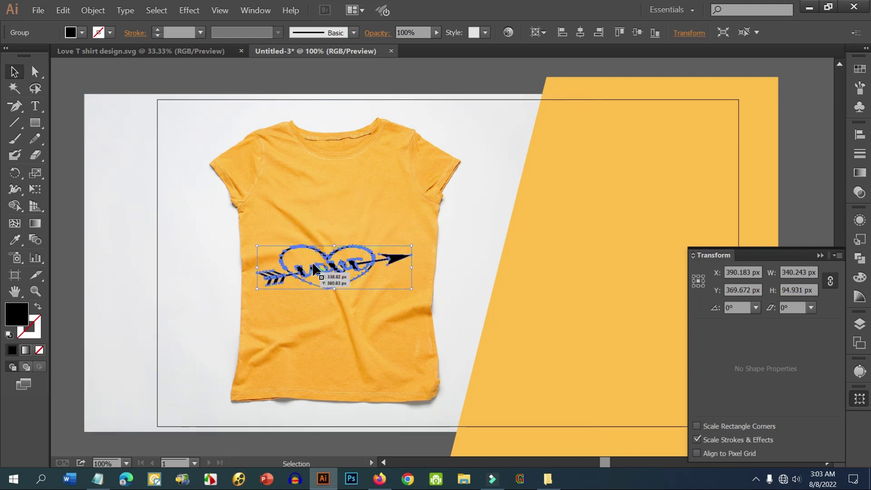
{"action": "left_click", "coordinate": [457, 253]}
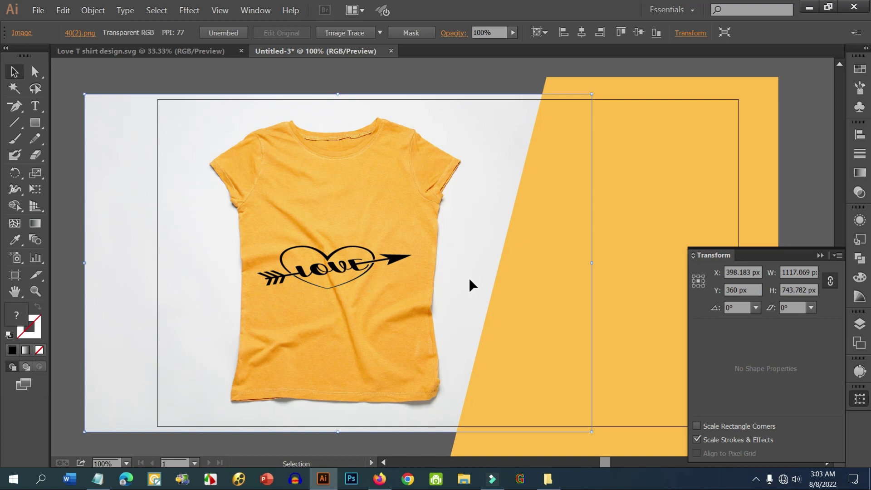
{"action": "key", "text": "ctrl+z"}
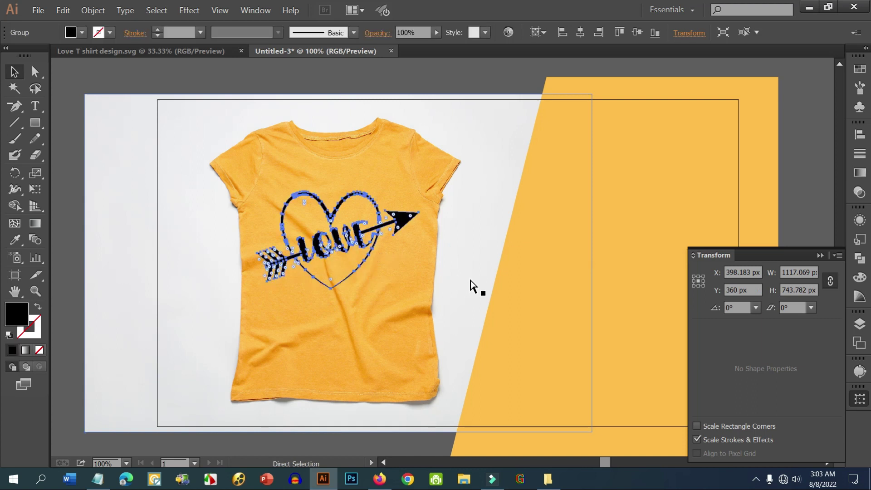
{"action": "left_click", "coordinate": [465, 249]}
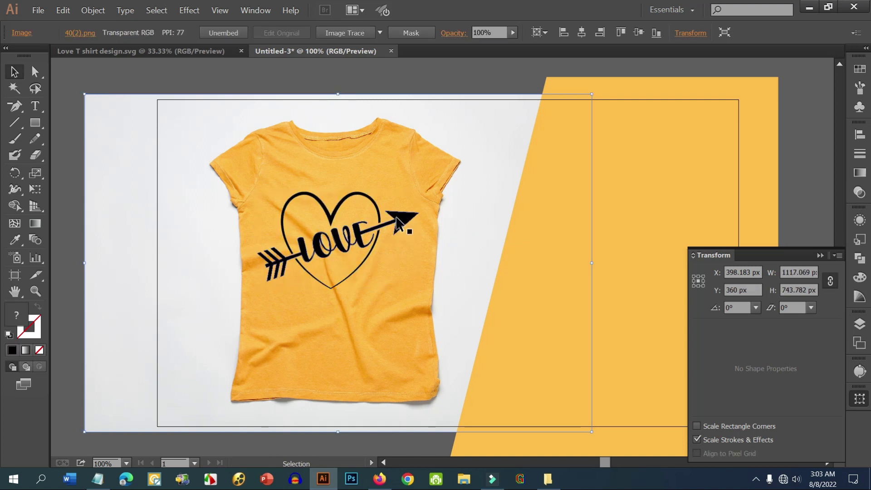
{"action": "left_click", "coordinate": [385, 223]}
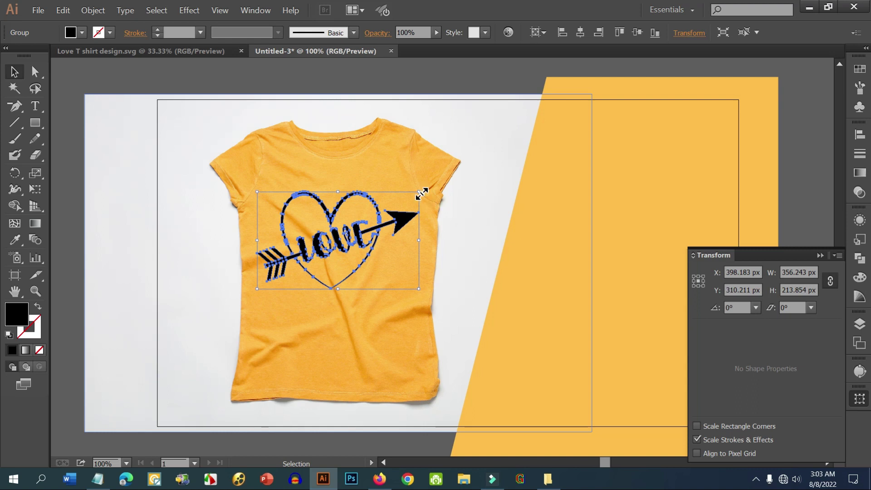
{"action": "mouse_move", "coordinate": [423, 193]}
{"action": "left_mouse_down"}
{"action": "mouse_move", "coordinate": [473, 157]}
{"action": "mouse_move", "coordinate": [413, 195]}
{"action": "left_mouse_up"}
Scale the LOVE design up a bit more, tilt it slightly counter-clockwise, and move it lower on the chest
{"action": "left_click", "coordinate": [454, 142]}
{"action": "left_click_drag", "start_coordinate": [453, 142], "coordinate": [429, 156]}
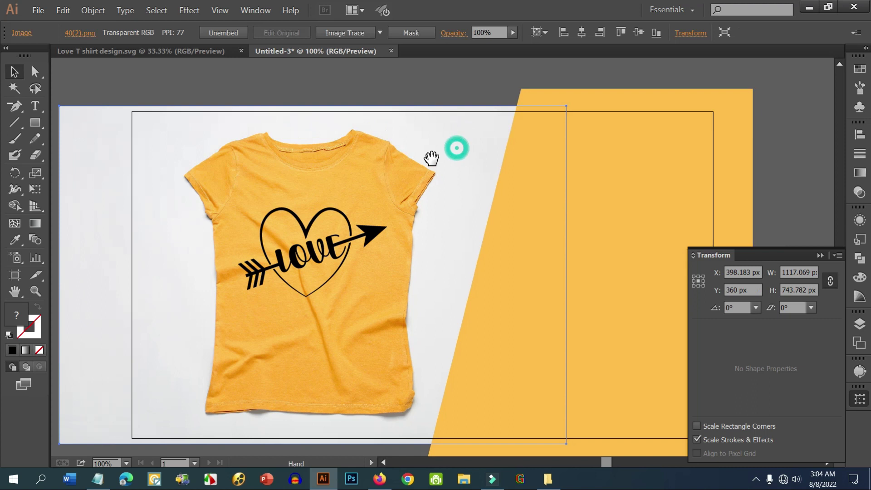
{"action": "left_click", "coordinate": [368, 230]}
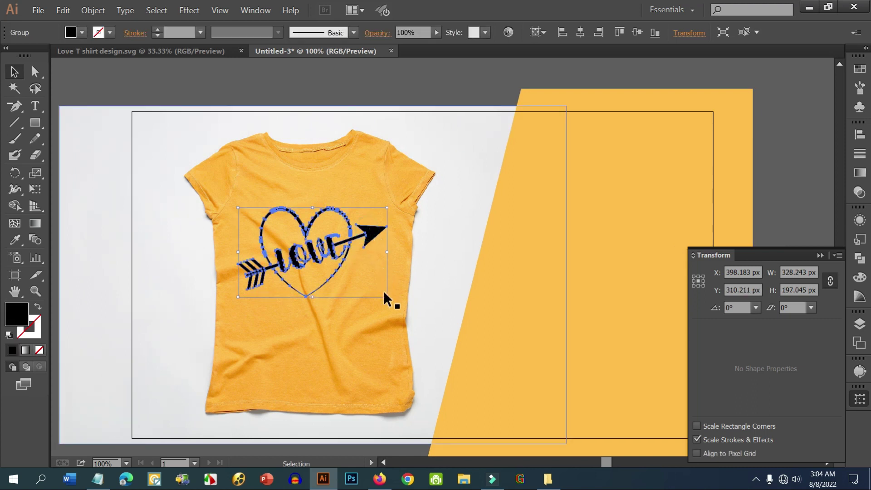
{"action": "left_click_drag", "start_coordinate": [388, 300], "coordinate": [398, 303]}
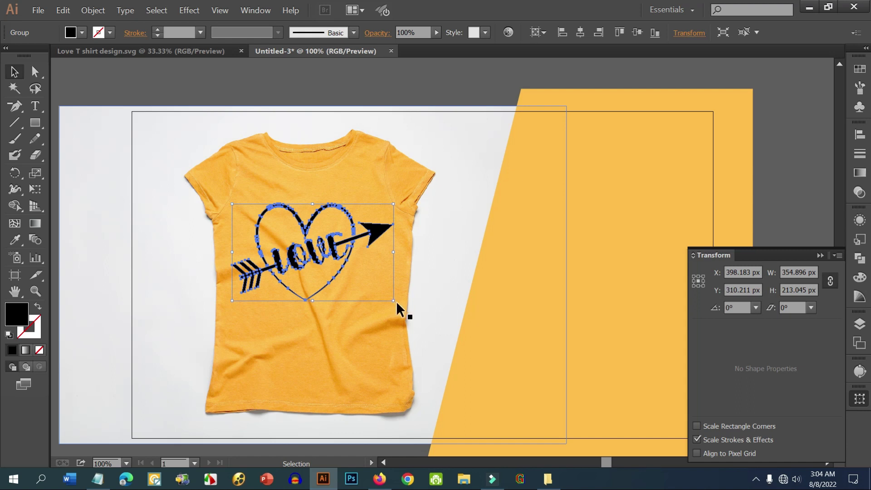
{"action": "left_click_drag", "start_coordinate": [398, 303], "coordinate": [401, 300]}
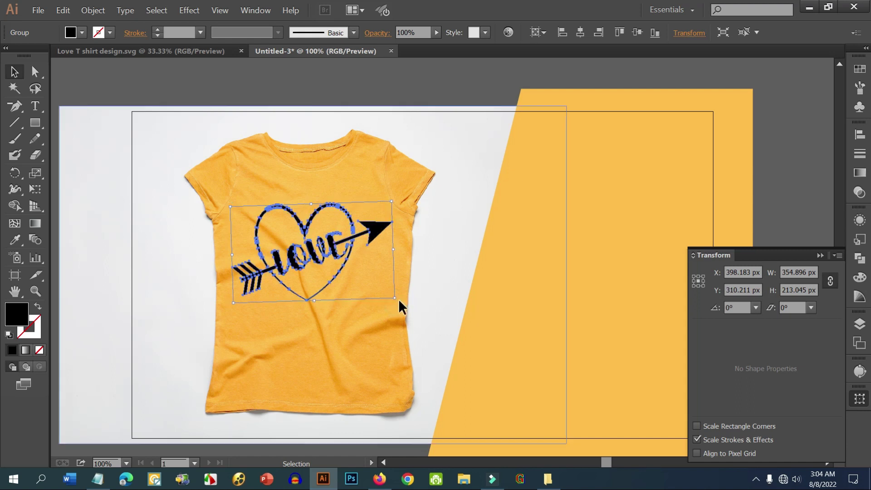
{"action": "left_click_drag", "start_coordinate": [375, 233], "coordinate": [378, 244]}
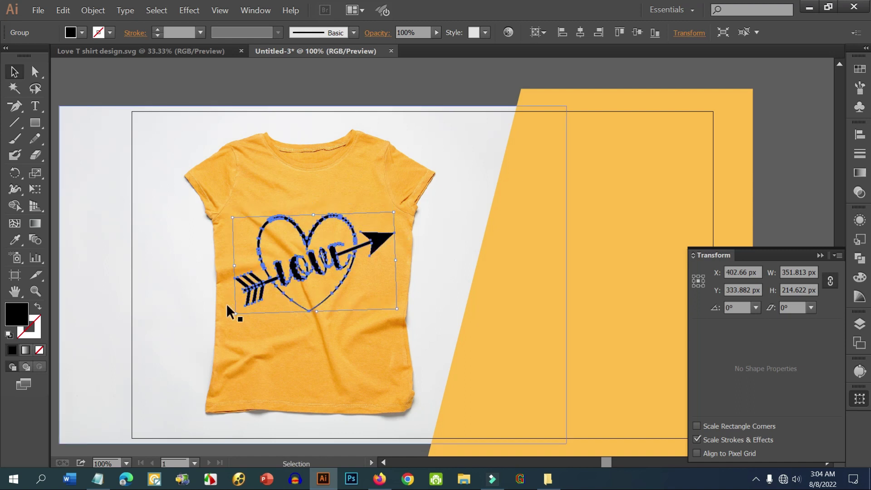
{"action": "left_click_drag", "start_coordinate": [236, 314], "coordinate": [230, 318]}
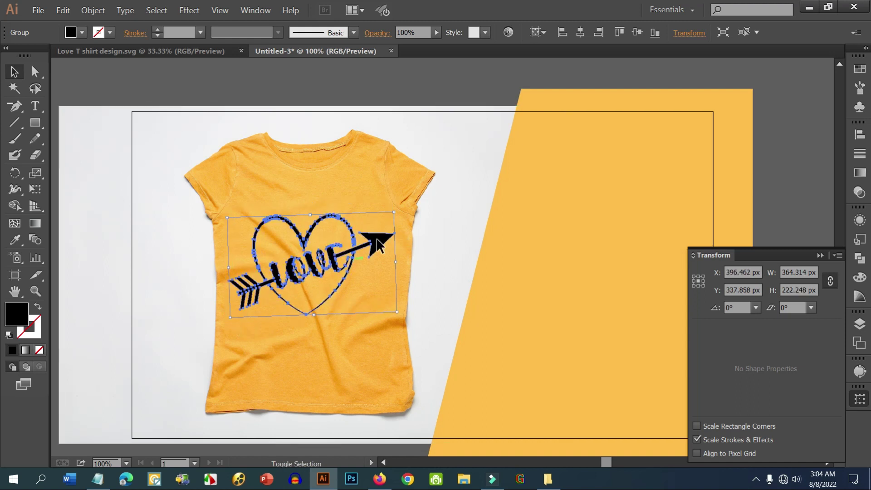
{"action": "left_click_drag", "start_coordinate": [395, 214], "coordinate": [434, 241]}
View the whole mockup and deselect the T-shirt photo
{"action": "left_click", "coordinate": [434, 215]}
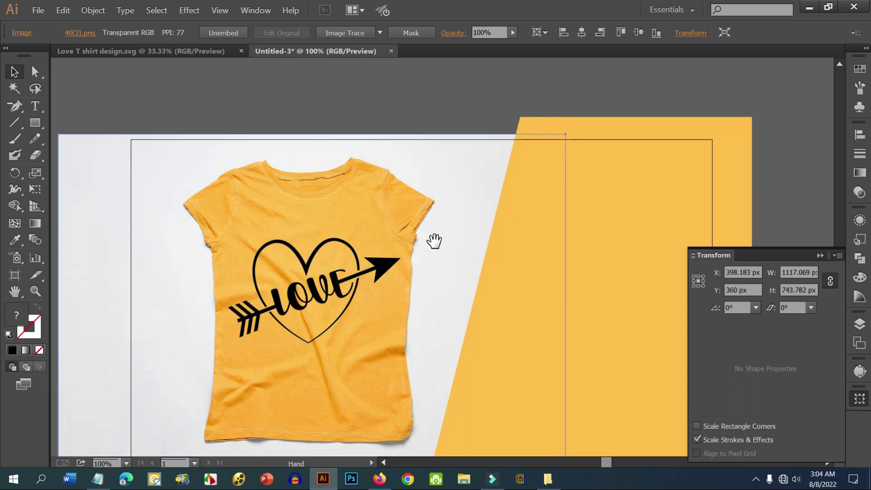
{"action": "scroll", "coordinate": [303, 335], "scroll_direction": "down", "scroll_amount": 1}
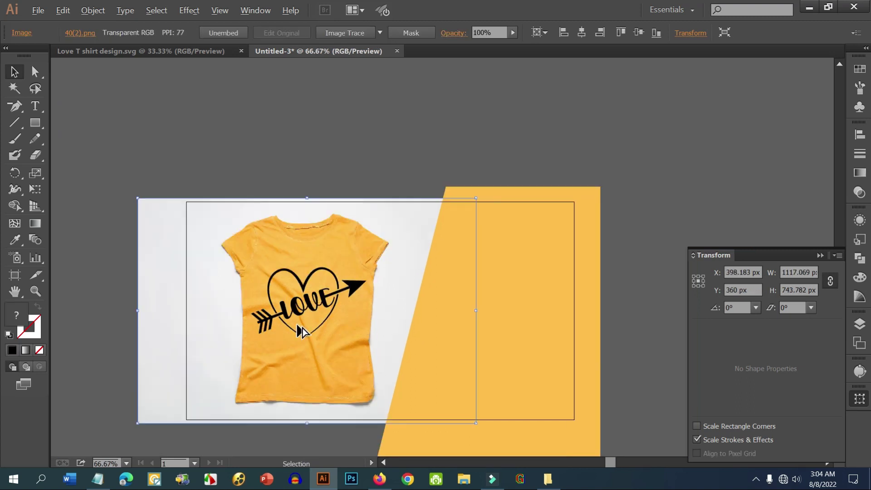
{"action": "left_click_drag", "start_coordinate": [534, 333], "coordinate": [467, 326]}
{"action": "key", "text": "space"}
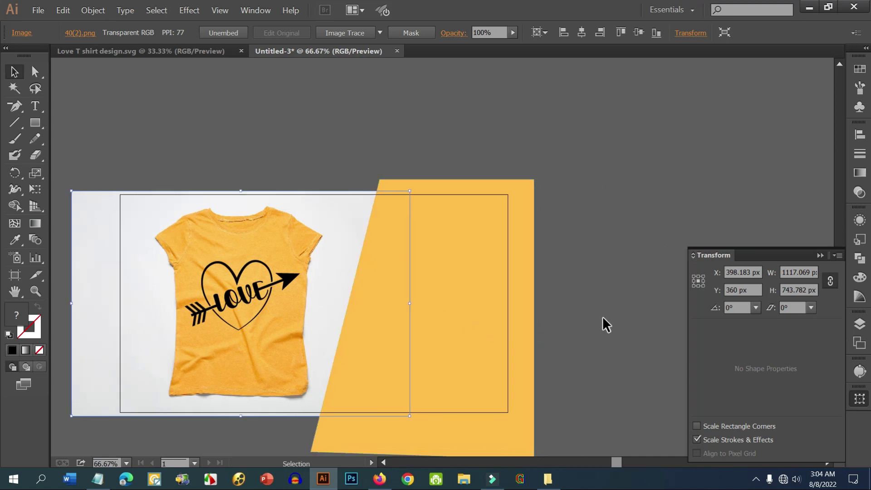
{"action": "left_click", "coordinate": [577, 289]}
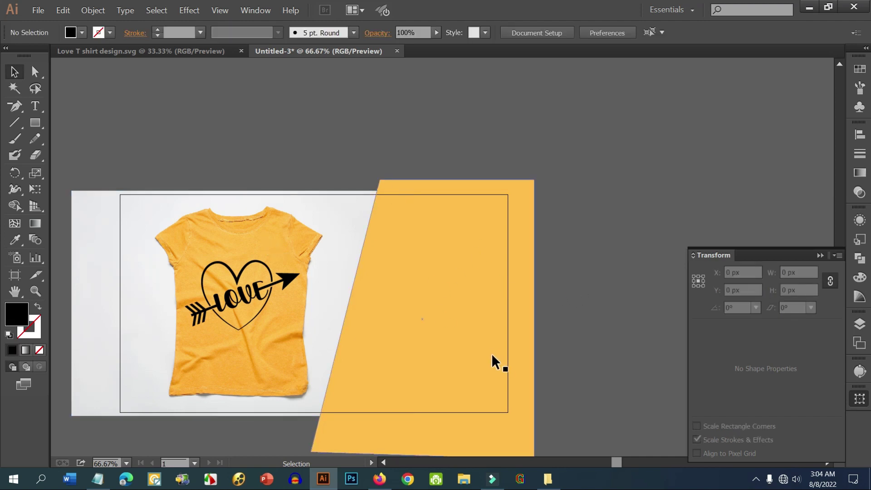
{"action": "scroll", "coordinate": [324, 343], "scroll_direction": "up", "scroll_amount": 1}
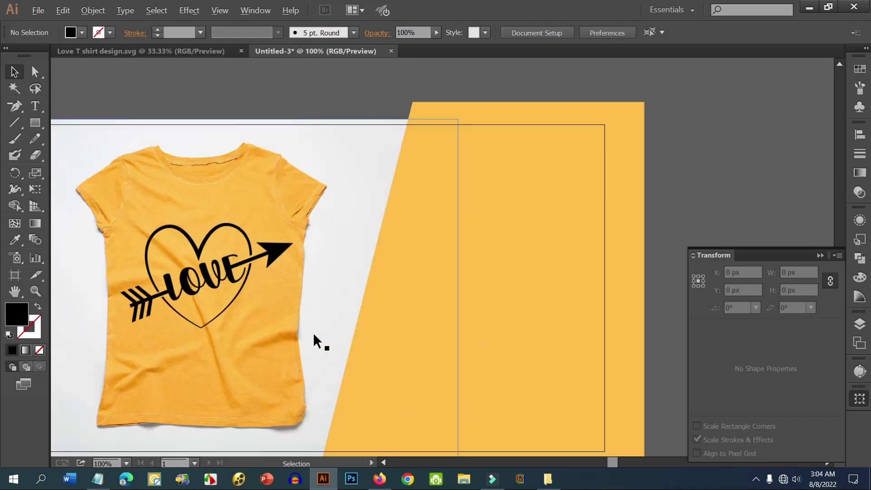
{"action": "left_click_drag", "start_coordinate": [295, 332], "coordinate": [320, 333]}
{"action": "left_click", "coordinate": [298, 247]}
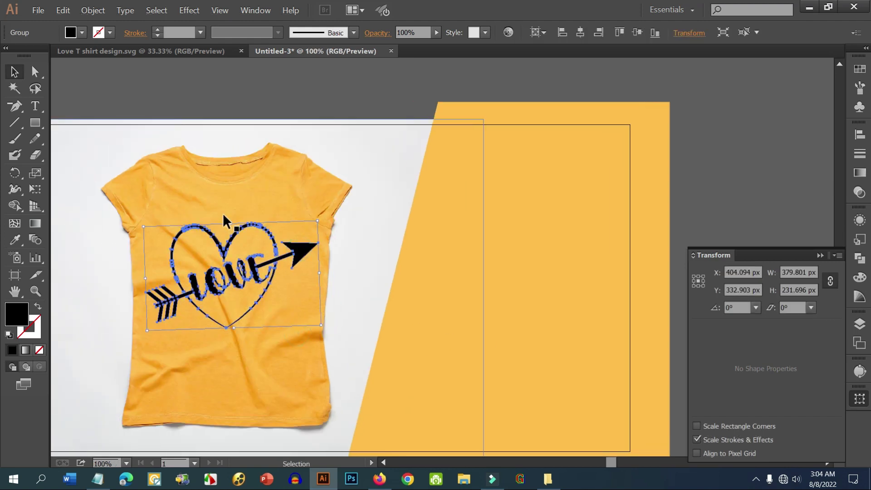
{"action": "double_click", "coordinate": [18, 314]}
{"action": "type", "text": "ffffff"}
{"action": "left_click", "coordinate": [762, 172]}
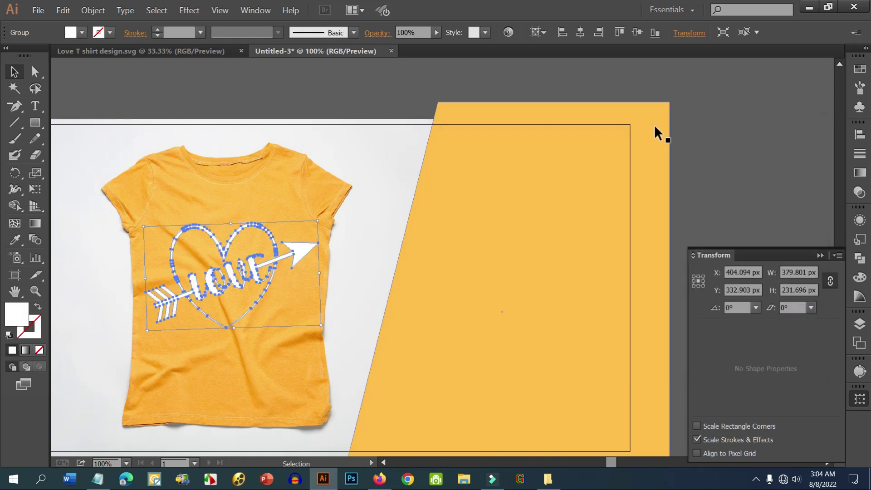
{"action": "left_click", "coordinate": [707, 128]}
{"action": "key", "text": "ctrl+z"}
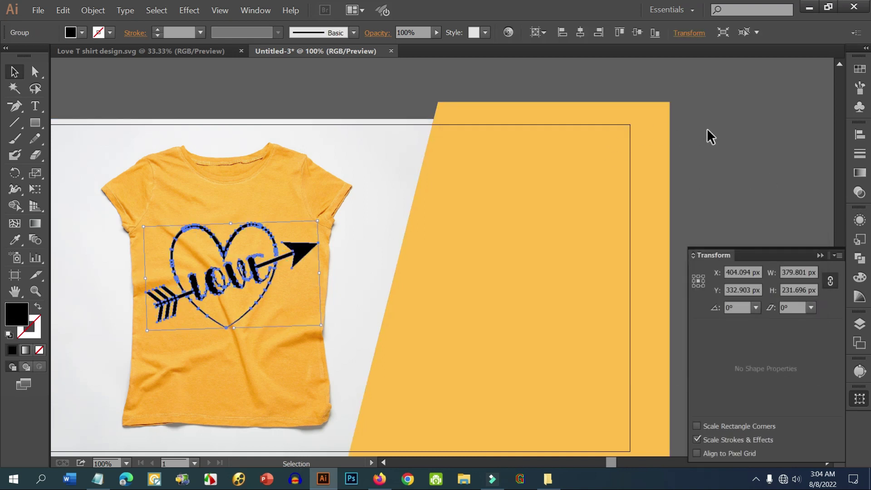
{"action": "double_click", "coordinate": [17, 315]}
{"action": "left_click_drag", "start_coordinate": [525, 238], "coordinate": [593, 166]}
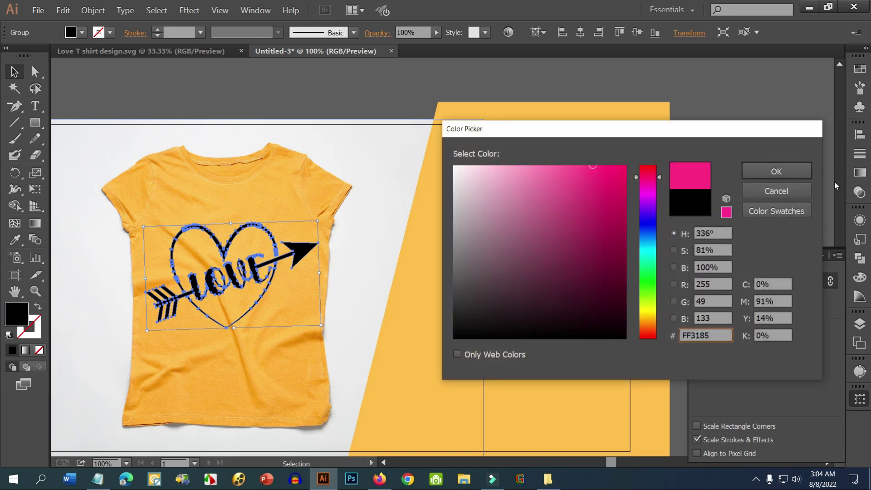
{"action": "left_click", "coordinate": [792, 173]}
{"action": "left_click", "coordinate": [723, 156]}
{"action": "key", "text": "ctrl+minus"}
{"action": "key", "text": "ctrl+minus"}
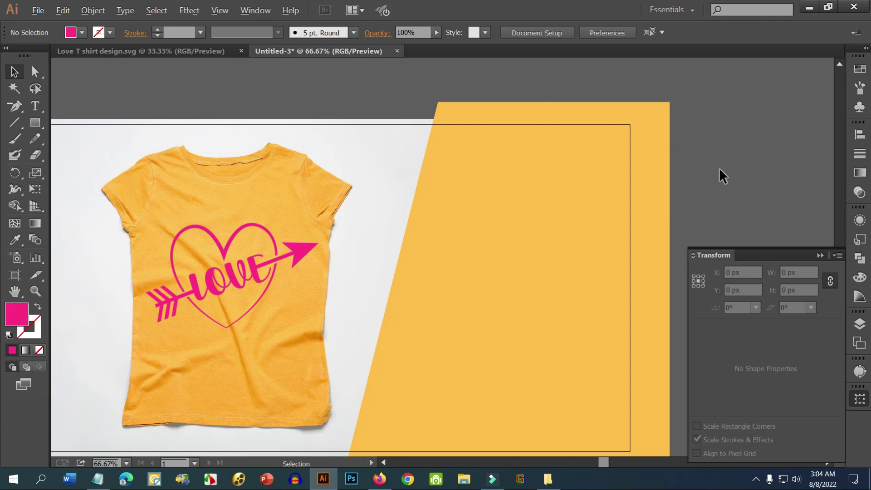
{"action": "key", "text": "ctrl+z"}
{"action": "left_click", "coordinate": [726, 173]}
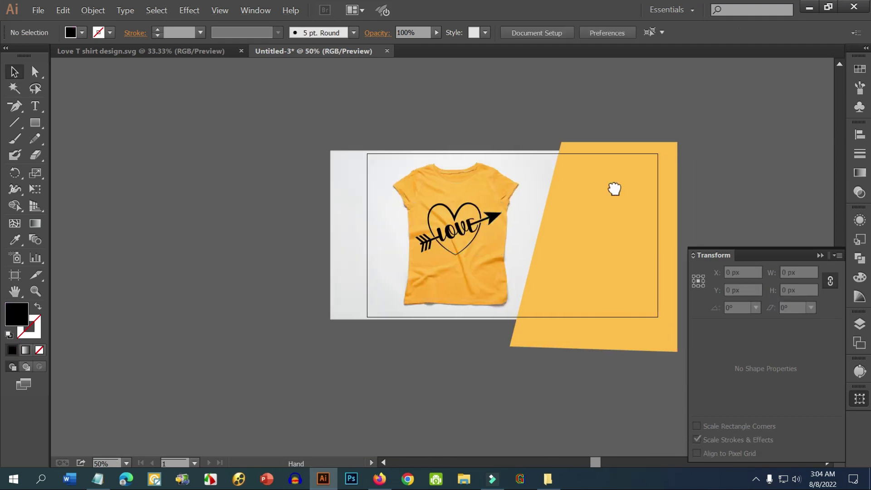
{"action": "scroll", "coordinate": [548, 195], "scroll_direction": "right", "scroll_amount": 5}
{"action": "scroll", "coordinate": [549, 194], "scroll_direction": "up", "scroll_amount": 1}
Try blue, magenta and crimson fills on the skewed panel, then cancel to keep yellow
{"action": "left_click", "coordinate": [458, 227]}
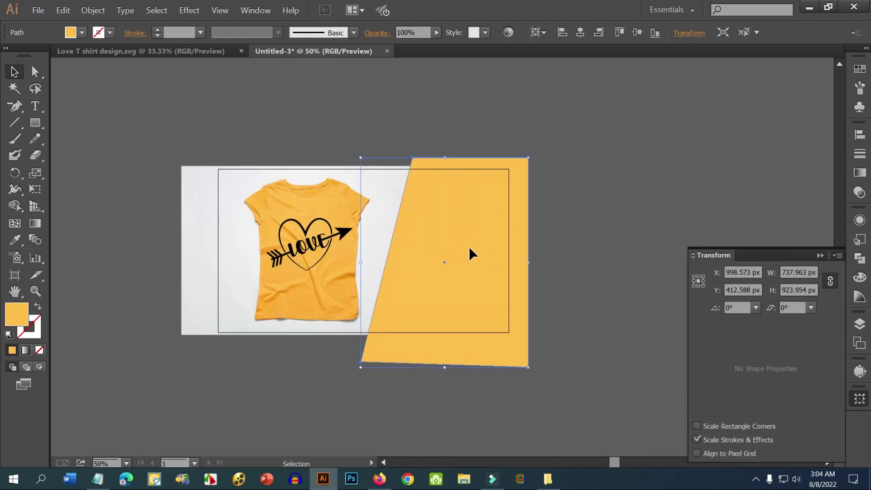
{"action": "double_click", "coordinate": [16, 313]}
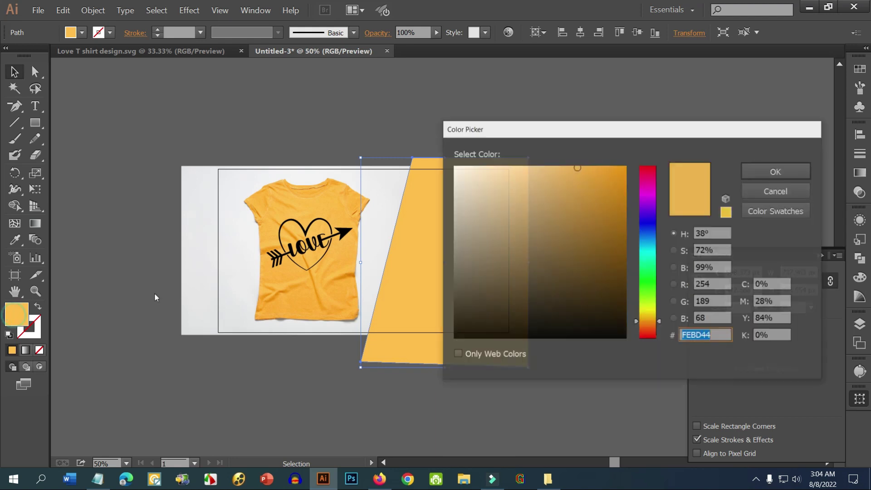
{"action": "left_click_drag", "start_coordinate": [652, 239], "coordinate": [653, 234]}
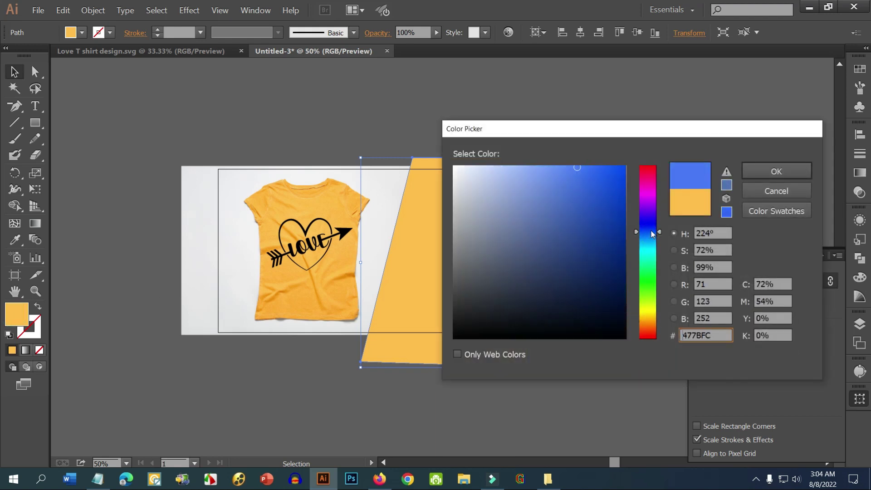
{"action": "left_click_drag", "start_coordinate": [653, 191], "coordinate": [653, 184]}
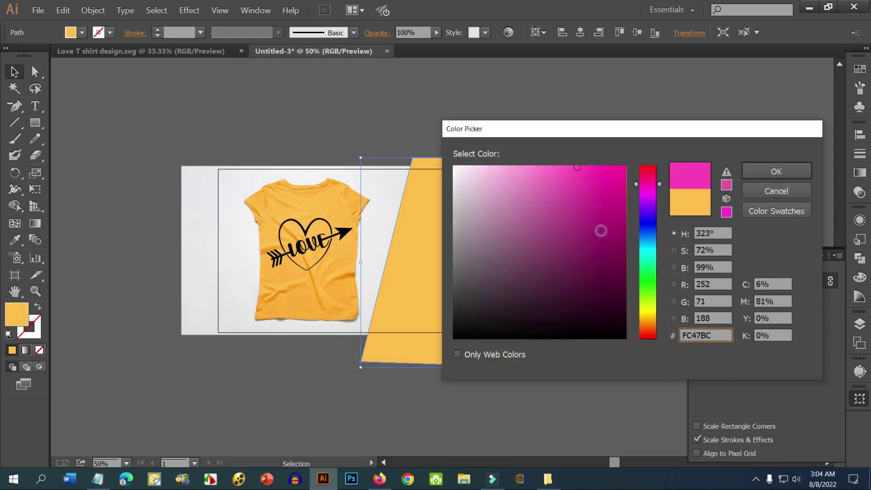
{"action": "left_click_drag", "start_coordinate": [601, 231], "coordinate": [599, 233]}
{"action": "left_click_drag", "start_coordinate": [654, 176], "coordinate": [652, 178]}
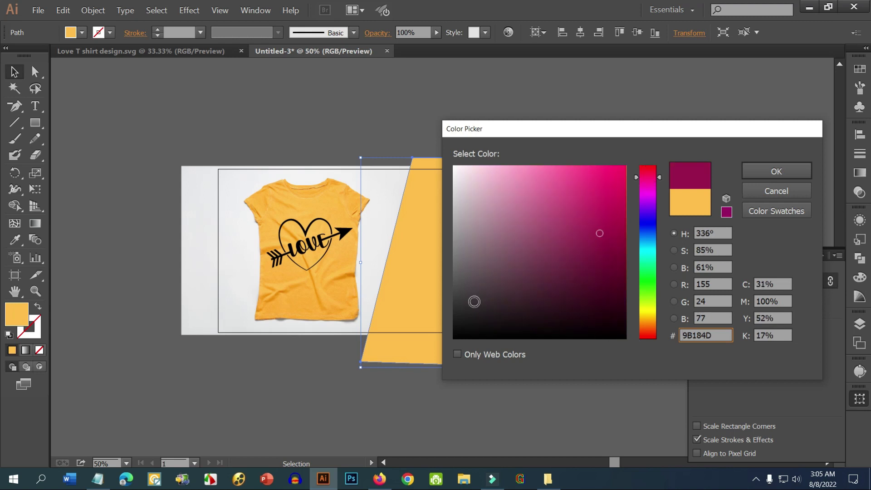
{"action": "left_click", "coordinate": [776, 191]}
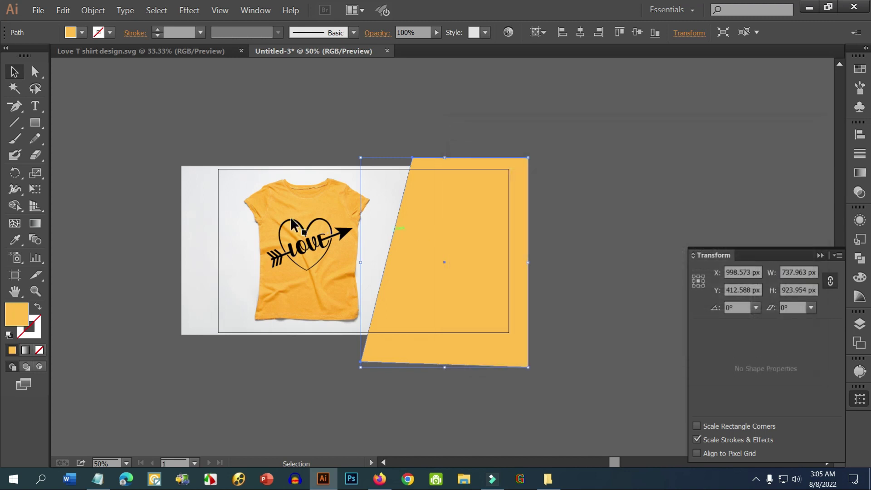
Fill the skewed panel with dark orange #CC7E00 and deselect it
{"action": "double_click", "coordinate": [23, 316]}
{"action": "mouse_move", "coordinate": [624, 191]}
{"action": "left_mouse_down"}
{"action": "mouse_move", "coordinate": [626, 220]}
{"action": "mouse_move", "coordinate": [639, 195]}
{"action": "left_mouse_up"}
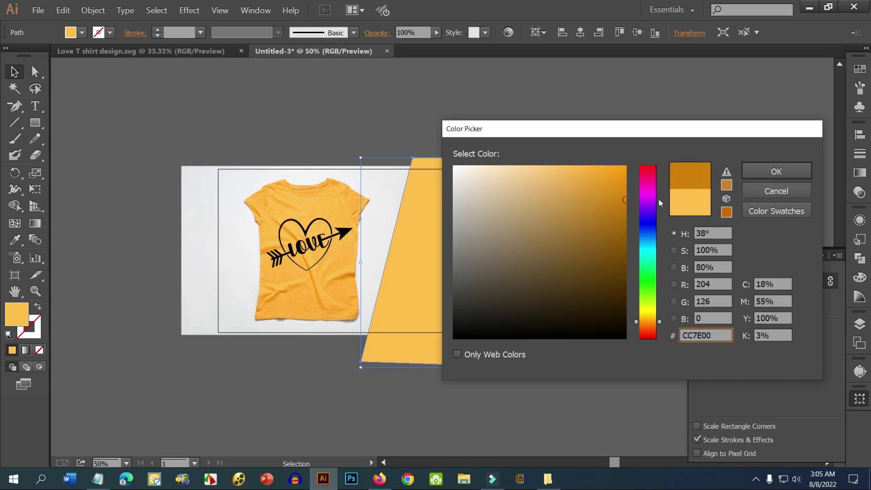
{"action": "left_click", "coordinate": [753, 172]}
{"action": "left_click", "coordinate": [608, 175]}
Move the whole mockup slightly left and down
{"action": "key", "text": "ctrl+="}
{"action": "key", "text": "ctrl+="}
{"action": "left_click_drag", "start_coordinate": [582, 178], "coordinate": [154, 180]}
{"action": "key", "text": "ctrl+minus"}
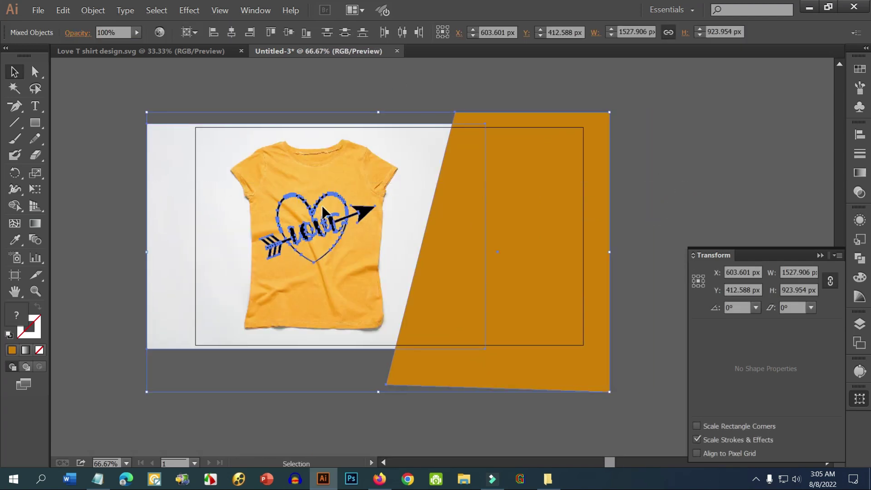
{"action": "left_click_drag", "start_coordinate": [322, 205], "coordinate": [314, 207]}
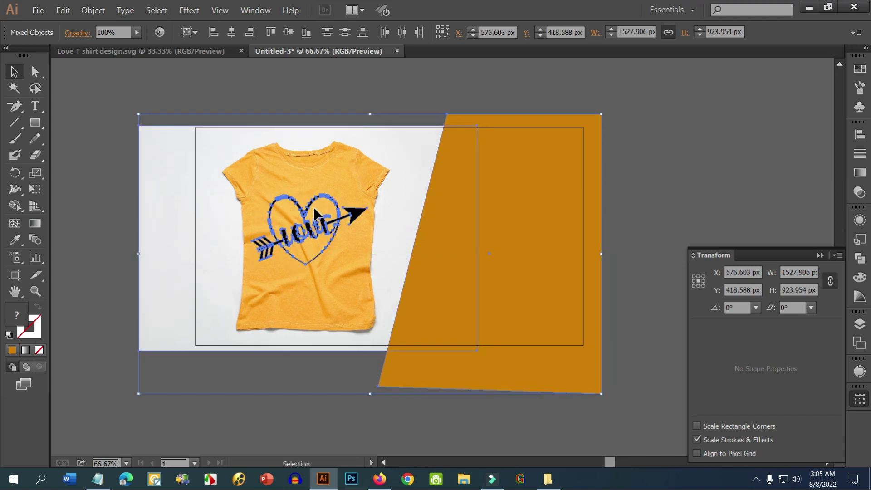
{"action": "left_click", "coordinate": [632, 189]}
{"action": "left_click_drag", "start_coordinate": [606, 187], "coordinate": [611, 208]}
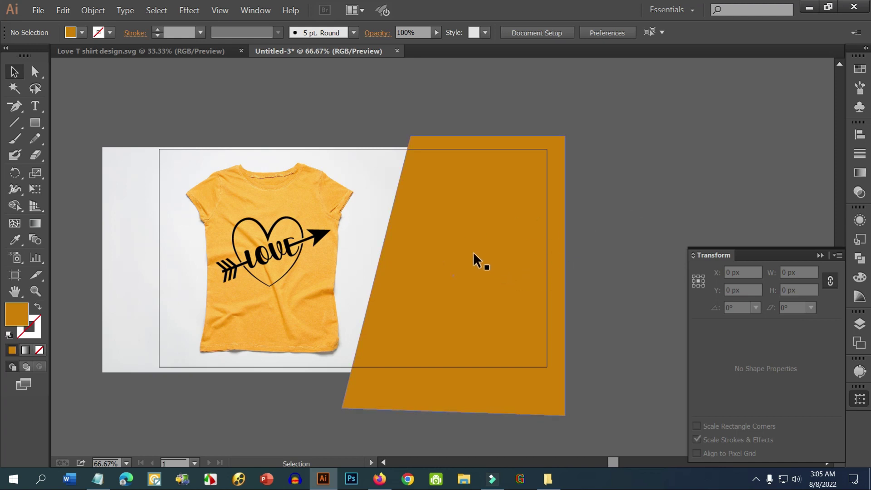
{"action": "key", "text": "ctrl+plus"}
{"action": "left_click_drag", "start_coordinate": [545, 227], "coordinate": [577, 230]}
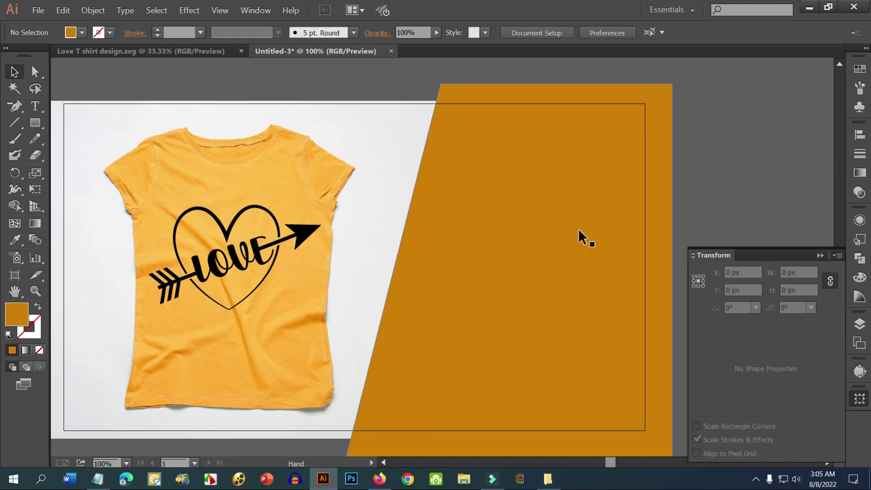
{"action": "scroll", "coordinate": [578, 227], "scroll_direction": "down", "scroll_amount": 1}
{"action": "left_click_drag", "start_coordinate": [646, 198], "coordinate": [637, 200]}
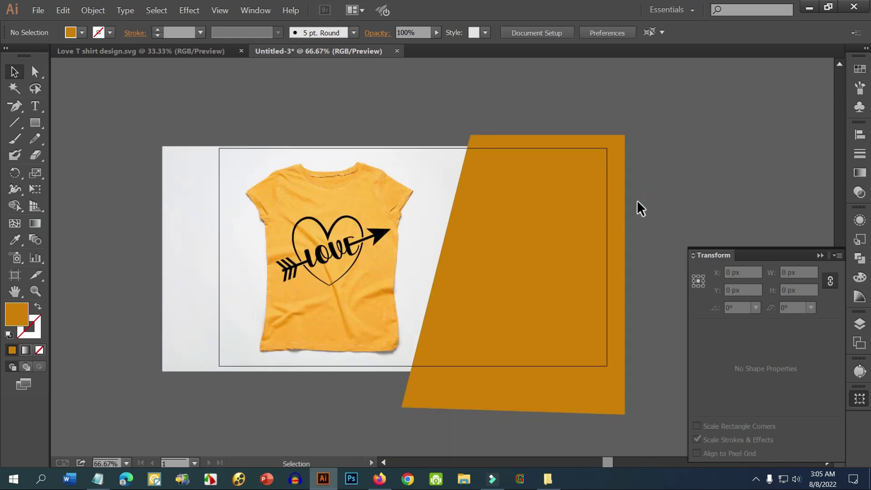